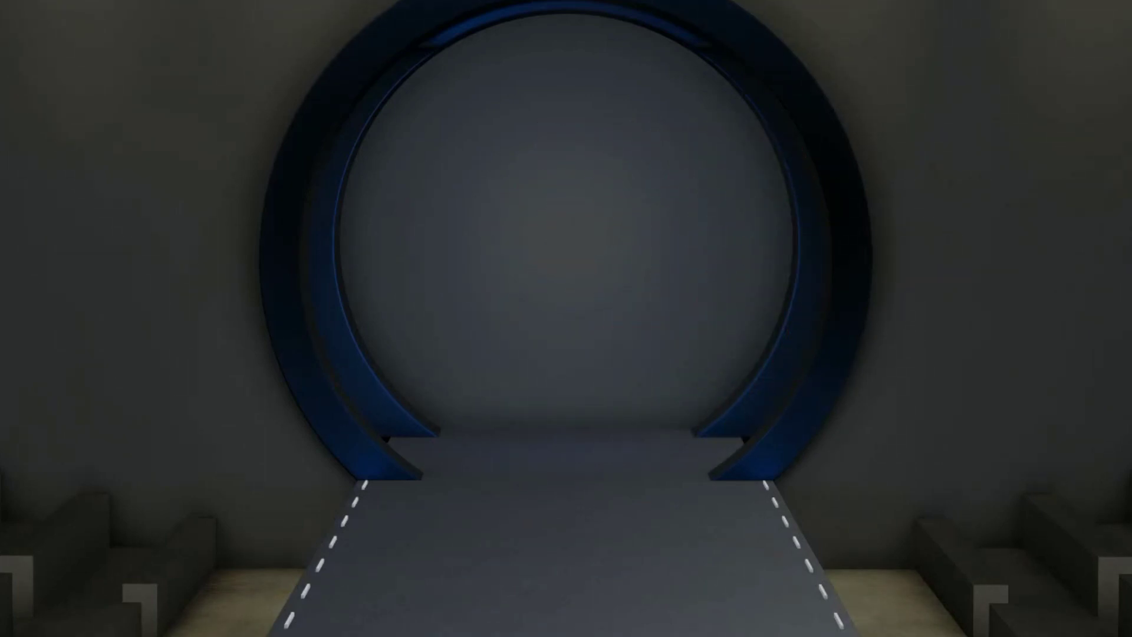
Load the FV2_Feifei.avt avatar, close the library and show only the 2D pattern workspace
double_click(101, 243)
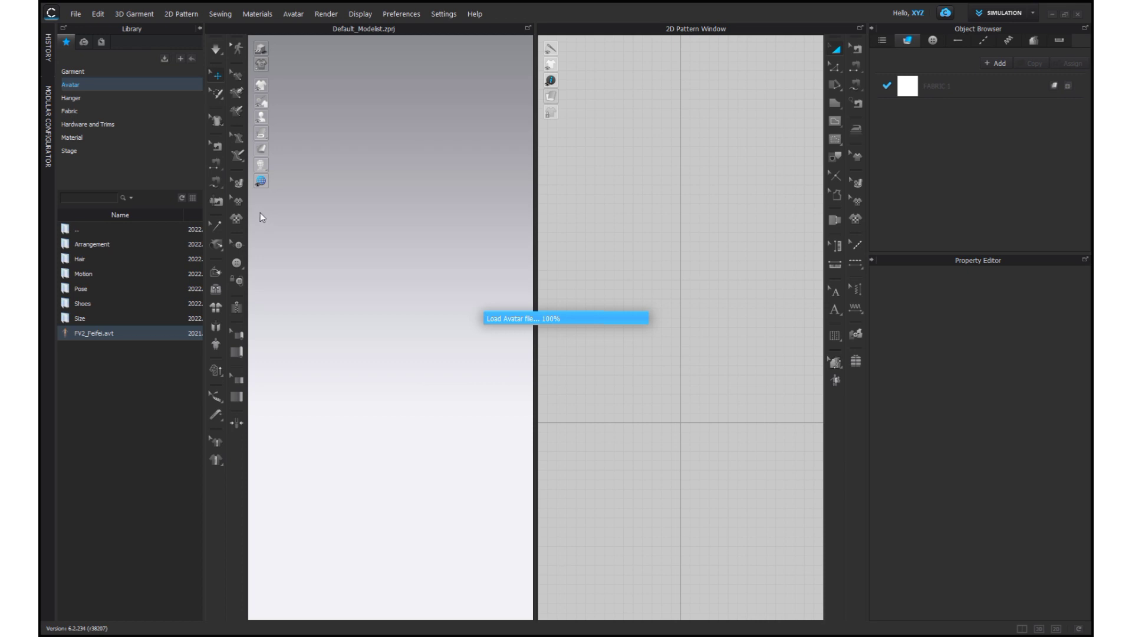
left_click(199, 28)
left_click(1056, 628)
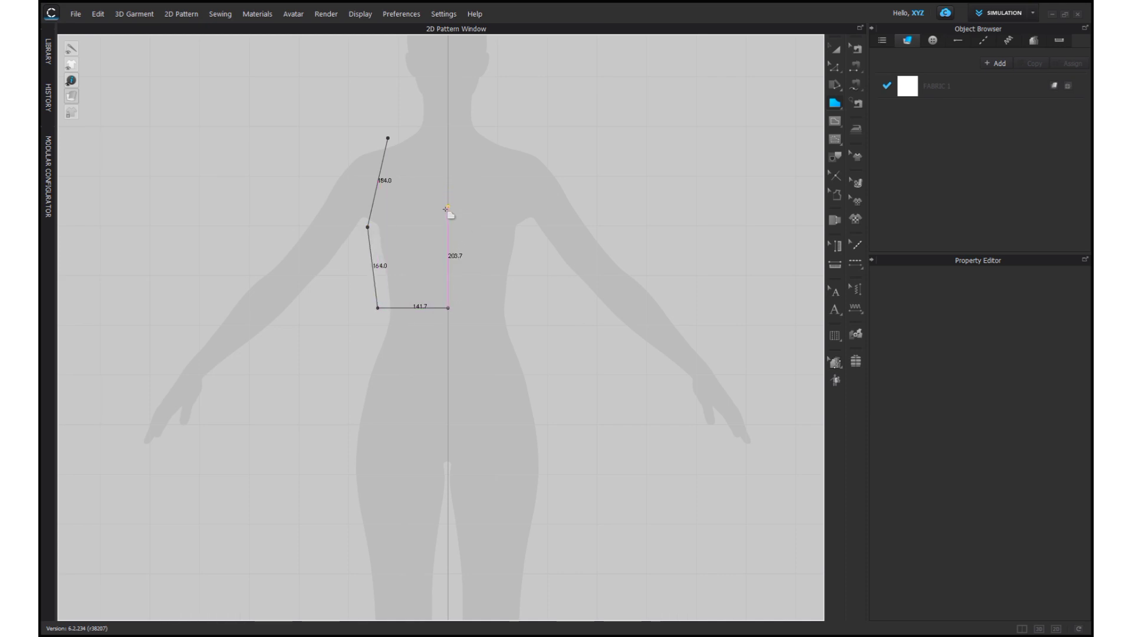
Draw a half front bodice polygon with a slanted neckline, about 142 mm wide at the waist and 164 mm along the side seam
left_click(387, 137)
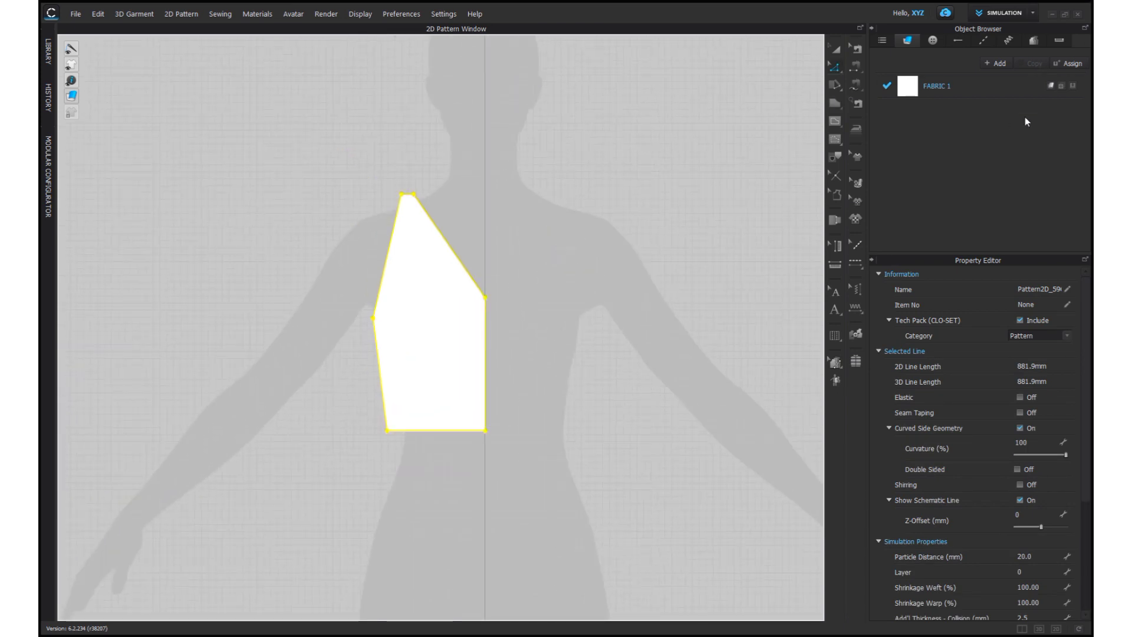
left_click(357, 327)
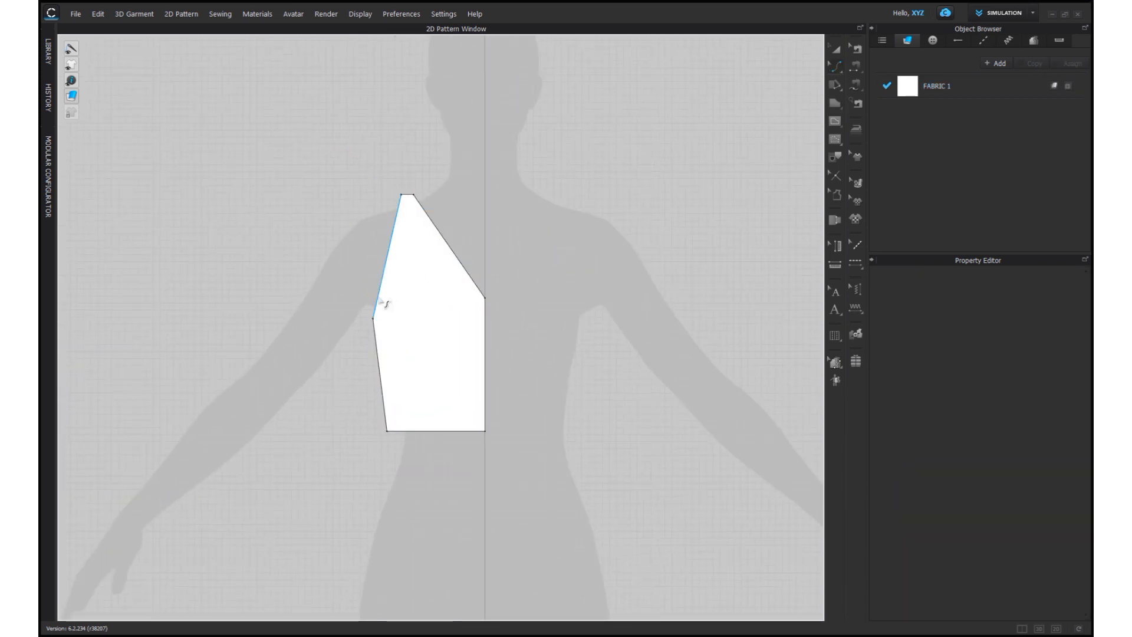
Curve the half bodice's armhole inward and unfold the piece symmetrically across its centre front line
left_click_drag(385, 303, 392, 307)
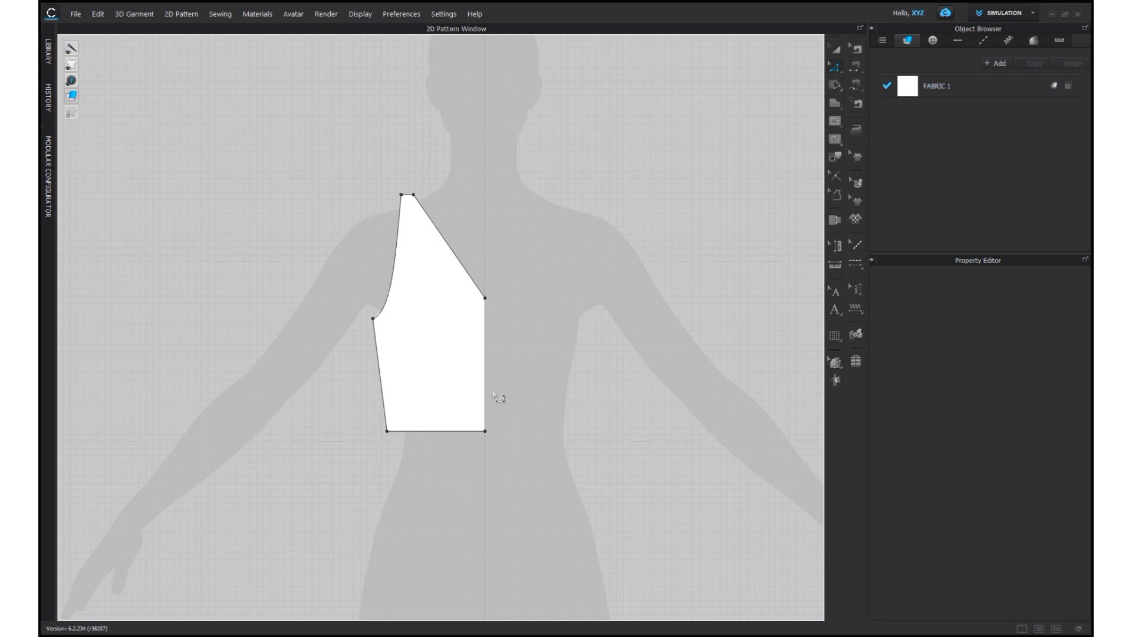
right_click(485, 389)
left_click(542, 554)
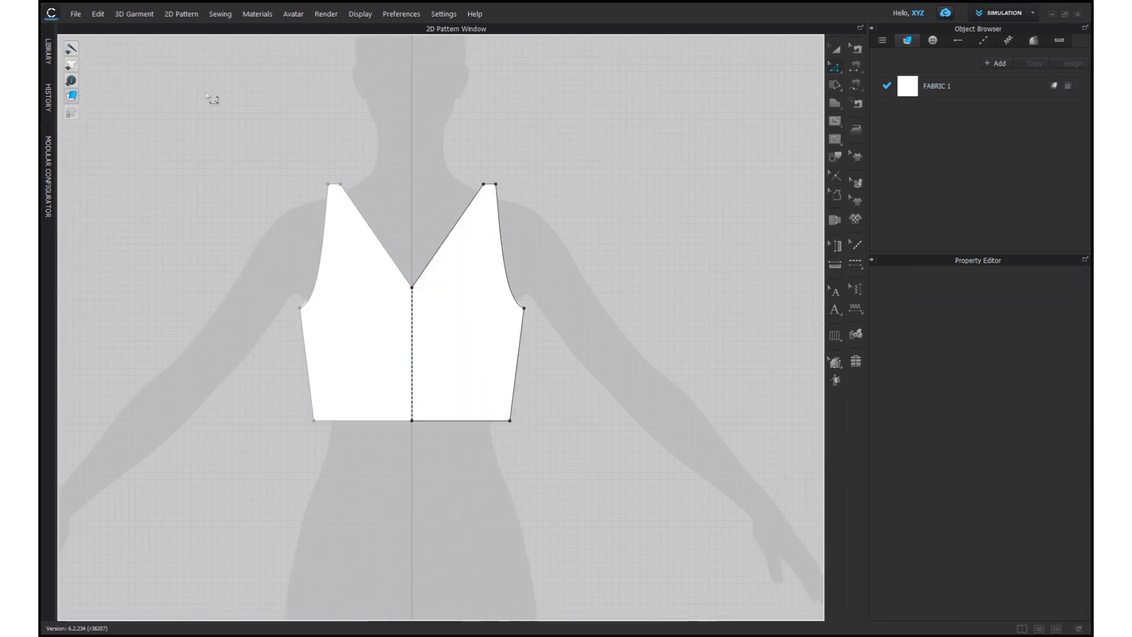
Copy the full front bodice and paste the duplicate level beside it as the back bodice
left_click_drag(647, 614, 225, 116)
right_click(464, 307)
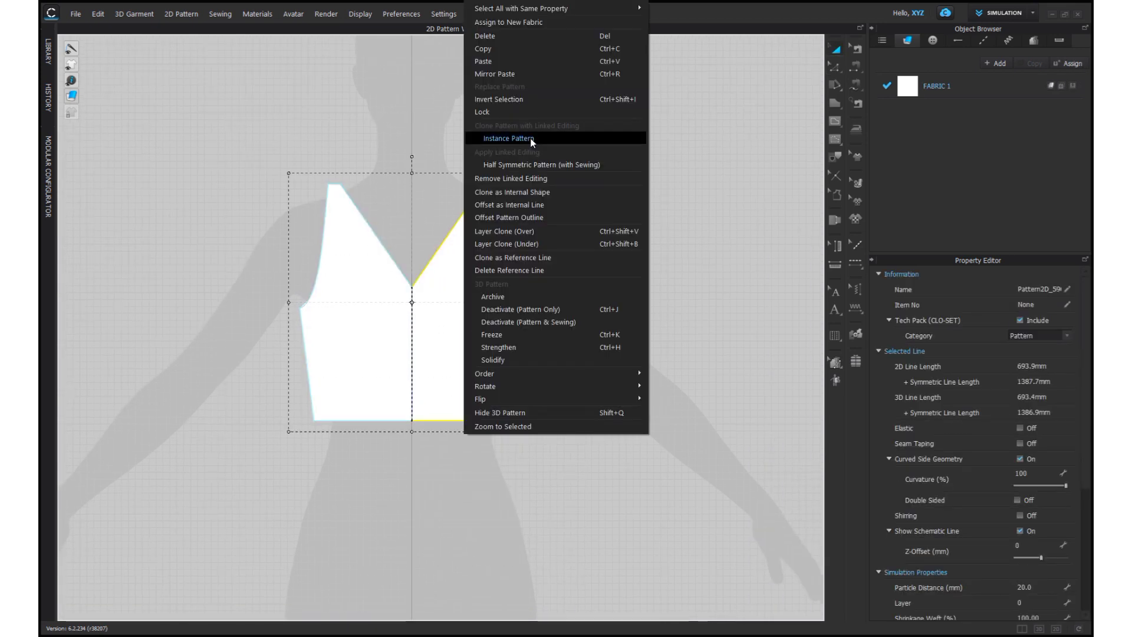
left_click(489, 51)
right_click(656, 385)
left_click(658, 387)
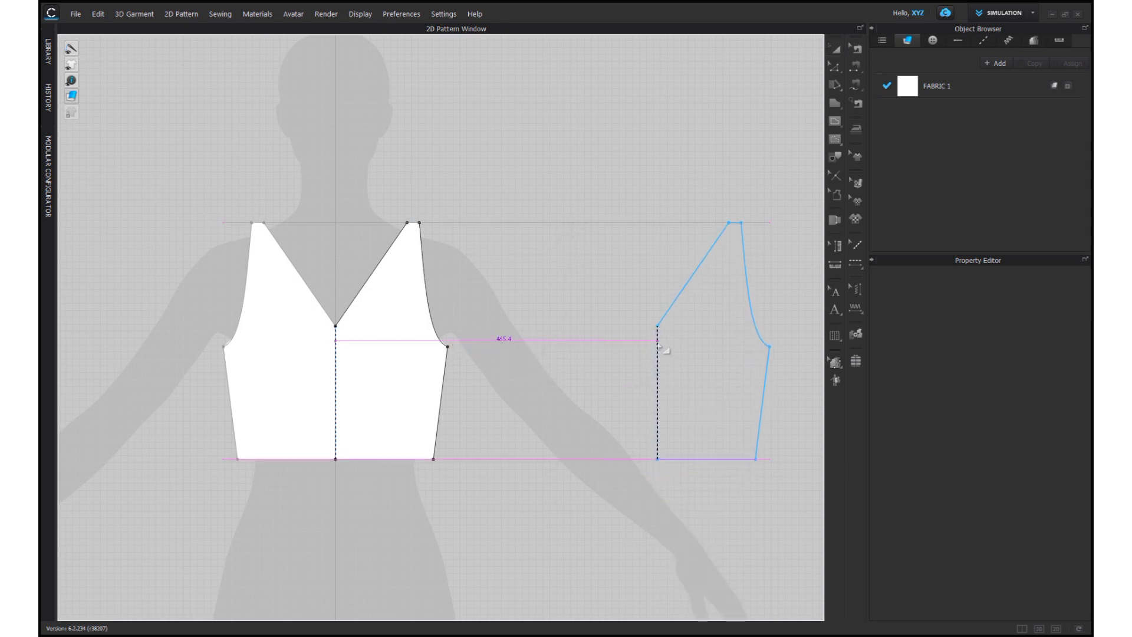
left_click(626, 351)
scroll(460, 374, "down", 2)
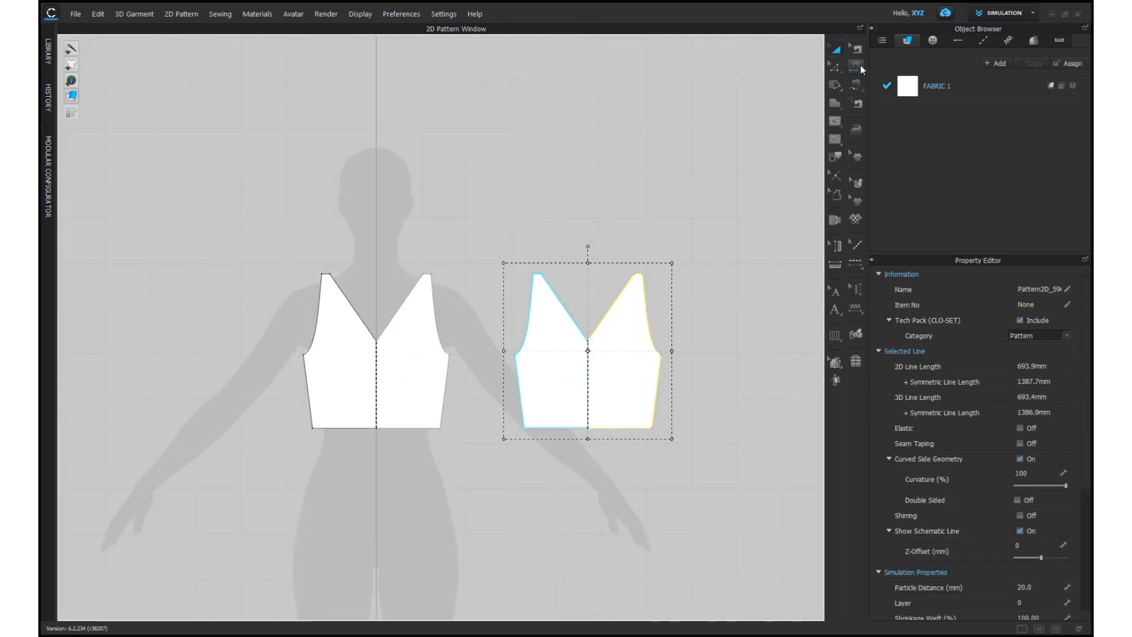
Sew the front and back bodice side seams together and show the 3D and 2D views side by side
left_click(446, 399)
left_click(1031, 629)
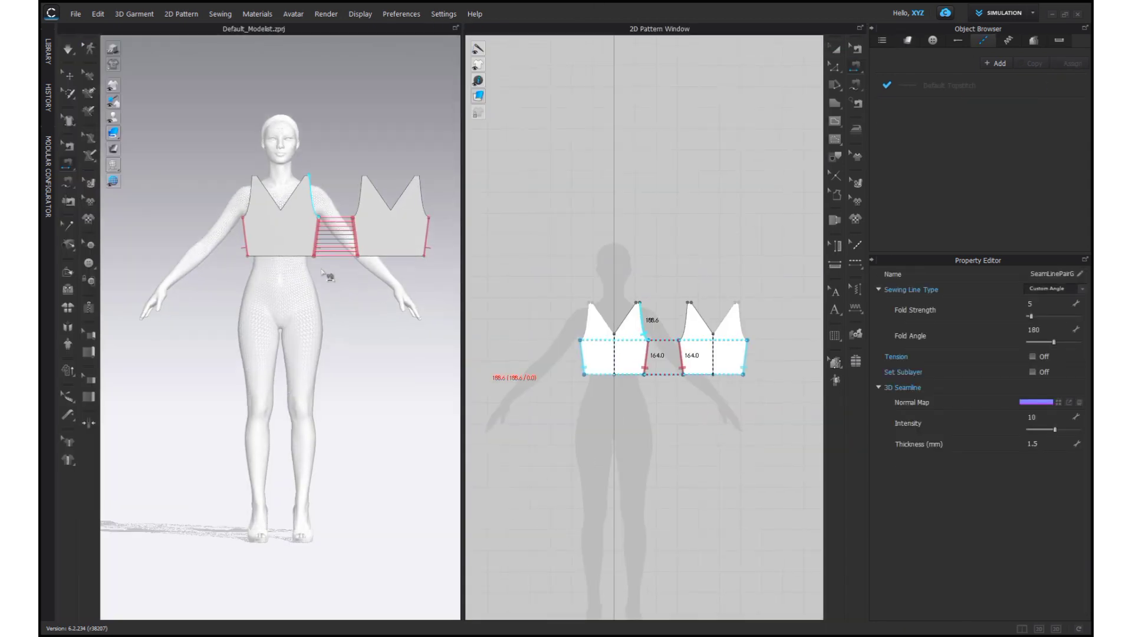
Display the avatar's arrangement points and arrange the bodice pieces in front of and behind the torso
left_click(145, 117)
right_click_drag(448, 255, 222, 280)
scroll(222, 280, "down", 3)
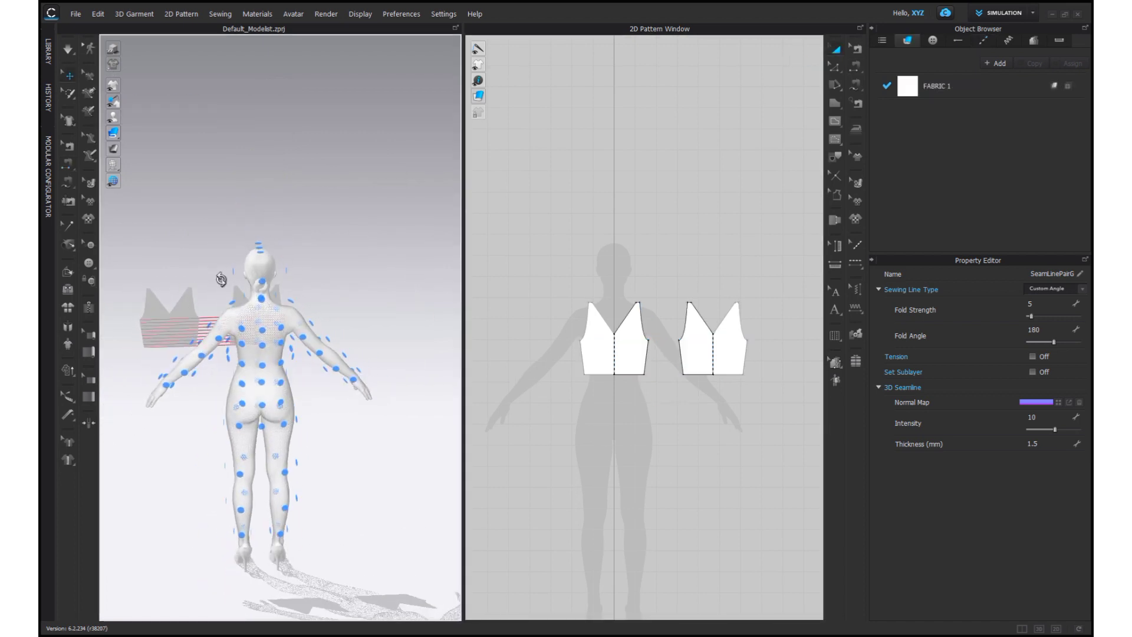
right_click(186, 310)
left_click(232, 521)
key("2")
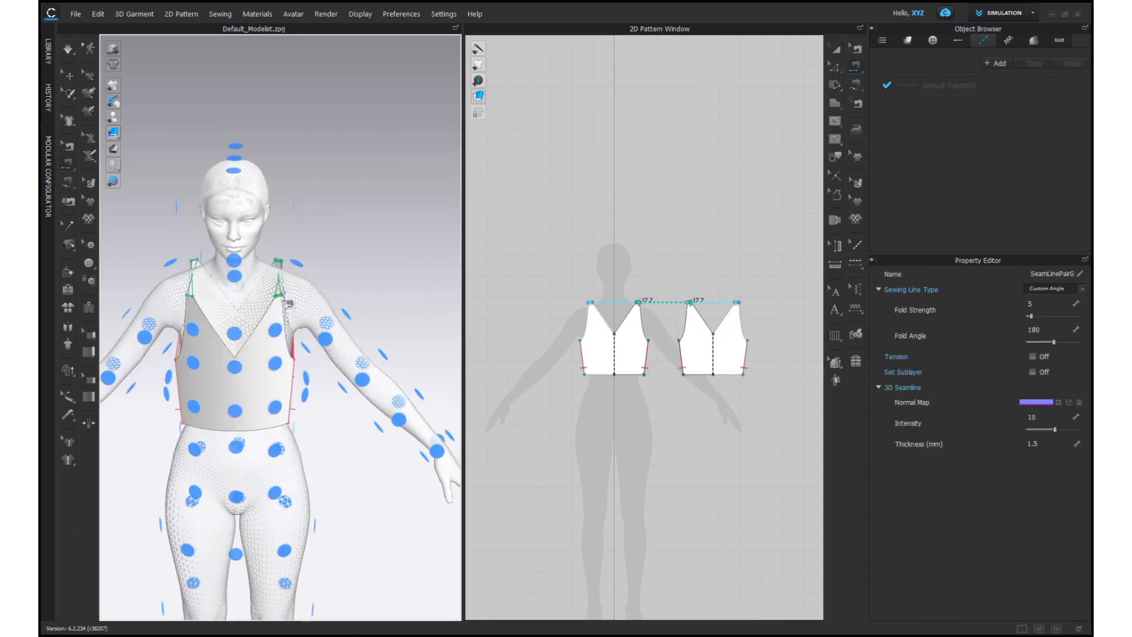
Sew the front and back bodice shoulder edges together, reversing the seam direction so the stitching runs straight
left_click(855, 48)
right_click(277, 259)
left_click(291, 293)
scroll(281, 325, "up", 2)
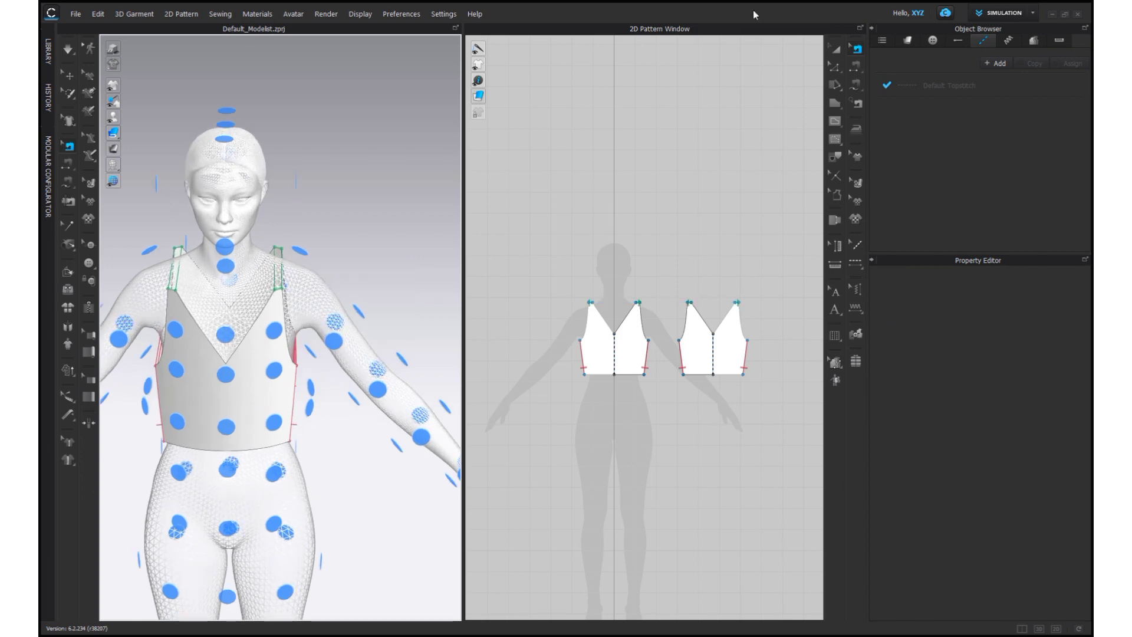
Raise both bodice pieces slightly on the avatar and simulate them to drape over the torso
left_click(835, 49)
key("ctrl+a")
left_click(228, 342)
left_click_drag(230, 328, 229, 317)
scroll(316, 337, "down", 2)
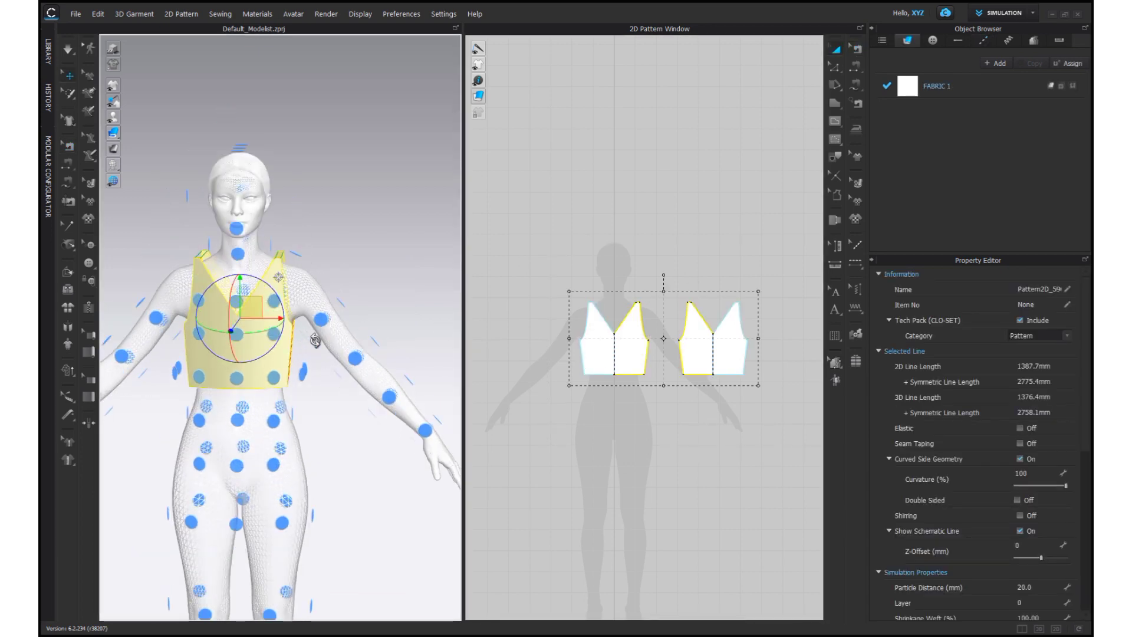
key("2")
left_click(68, 50)
Raise the back bodice's centre neckline point straight up by about 96 mm for a shallower back neck
right_click_drag(360, 235, 187, 250)
key("8")
scroll(729, 286, "up", 6)
middle_click_drag(729, 286, 657, 116)
scroll(578, 318, "up", 3)
key("z")
middle_click_drag(589, 320, 632, 340)
left_click(638, 354)
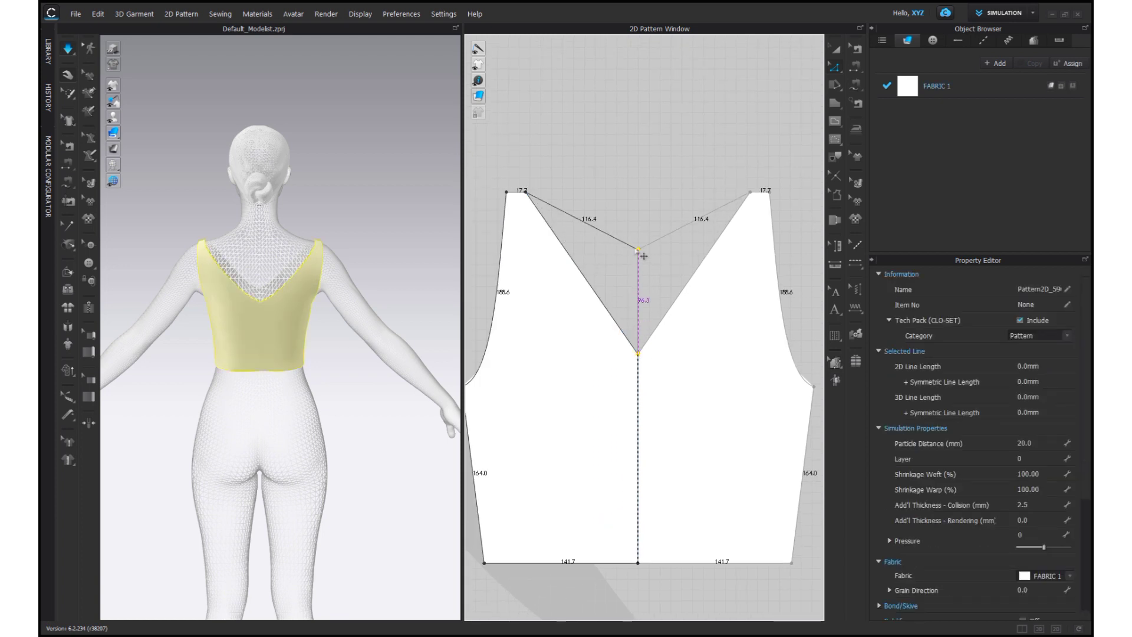
left_click_drag(644, 256, 644, 256)
key("2")
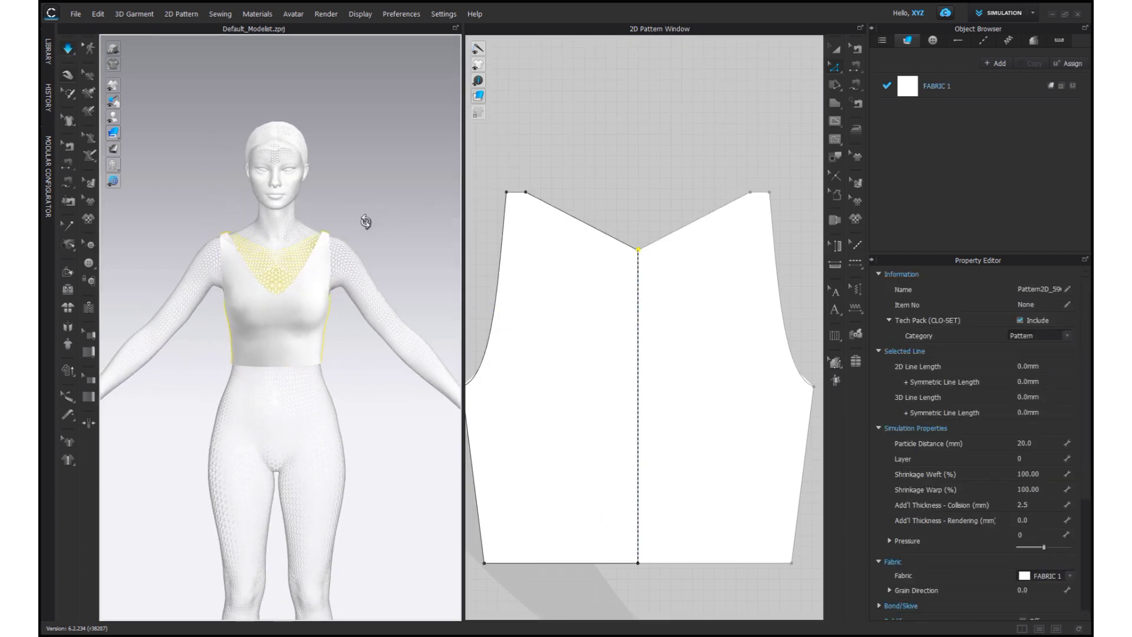
key("s")
Deepen the curve of the back bodice's armholes and simulate the bodice with the new shape
right_click_drag(366, 222, 154, 197)
middle_click_drag(595, 179, 613, 174)
key("c")
left_click_drag(497, 360, 494, 361)
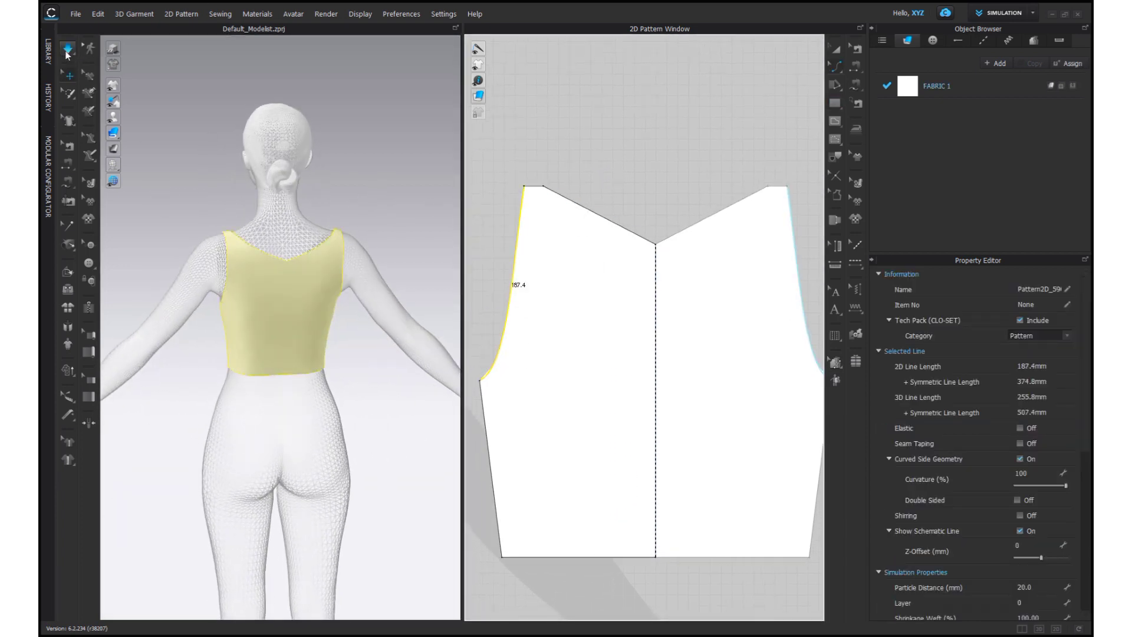
key("2")
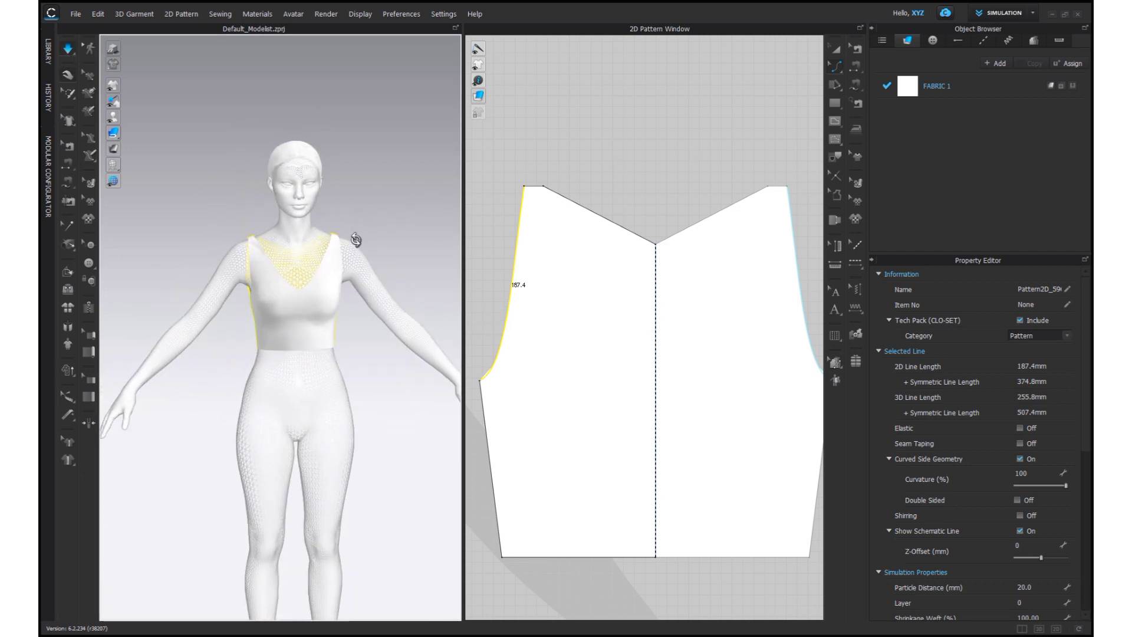
right_click_drag(355, 240, 347, 241)
left_click(281, 263)
scroll(281, 263, "up", 1)
left_click(194, 159)
left_click(254, 220)
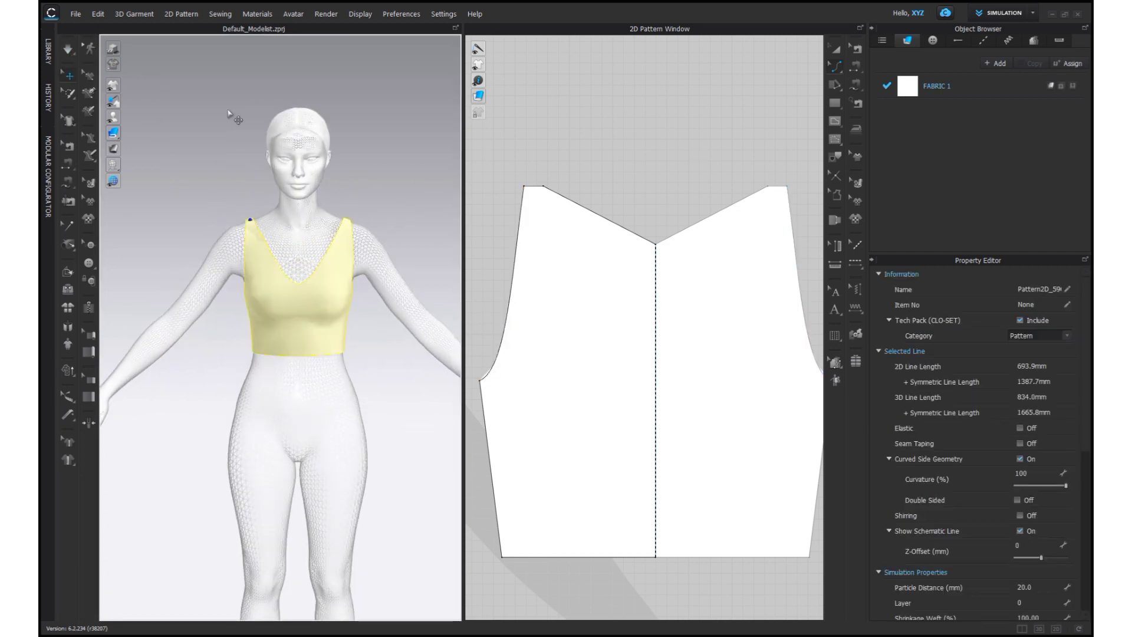
Draw a rectangular skirt panel about 375 mm wide and 486 mm tall below the front bodice in the enlarged 2D view
scroll(580, 325, "down", 5)
left_click(1056, 628)
middle_click_drag(574, 392, 617, 156)
scroll(523, 297, "up", 2)
middle_click_drag(523, 297, 620, 283)
scroll(621, 283, "down", 1)
key("s")
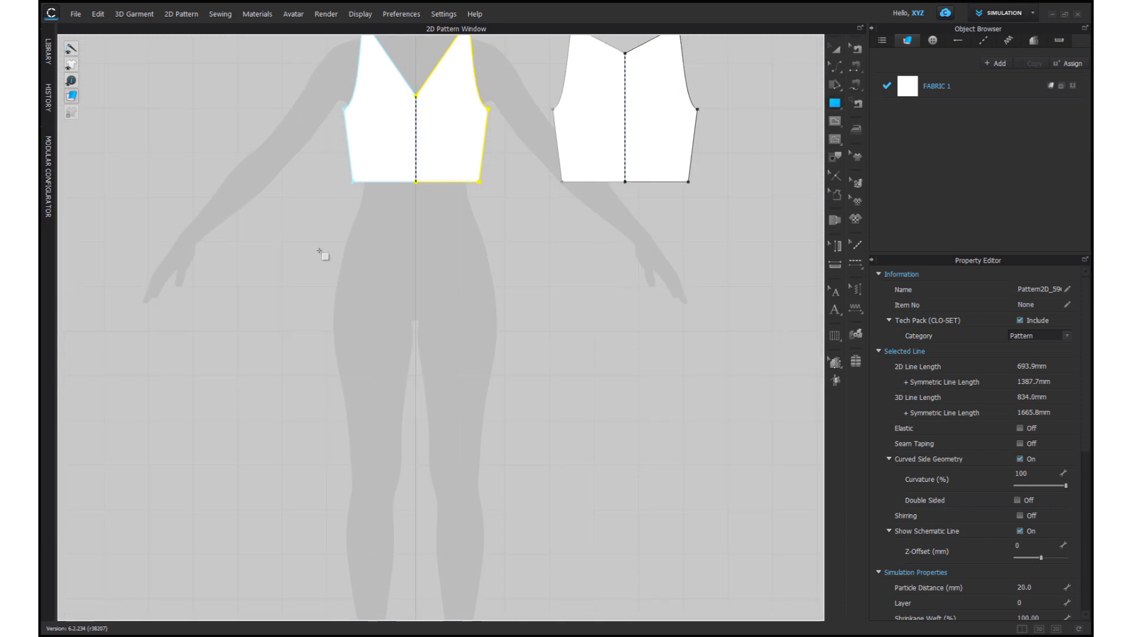
left_click_drag(495, 441, 498, 447)
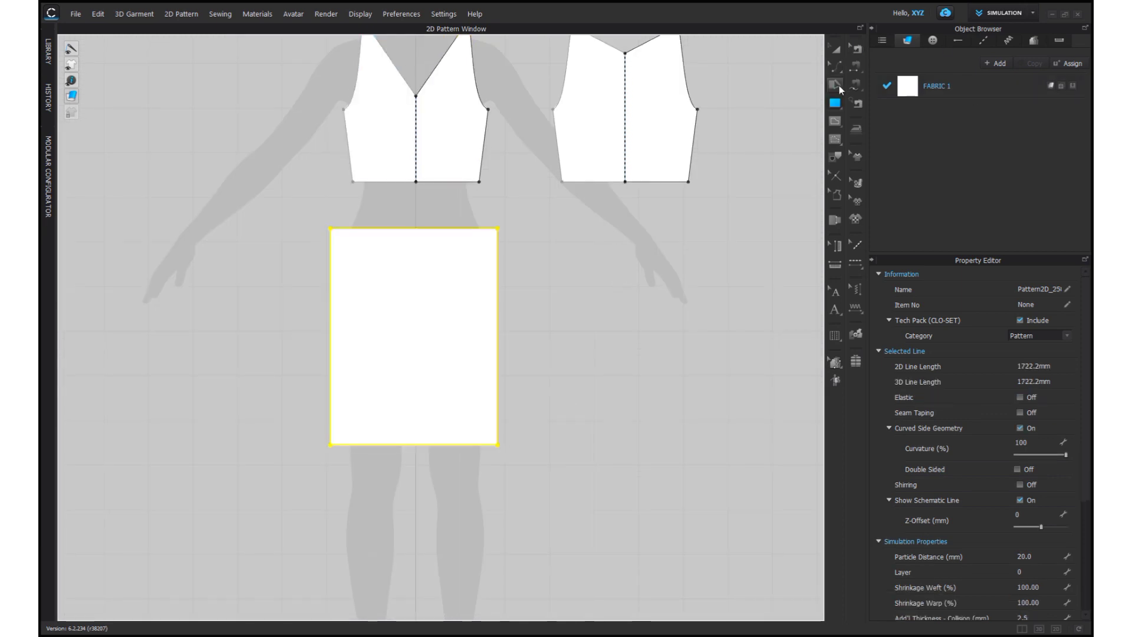
Add a midpoint to the skirt's waist edge and slash and spread the panel from it to flare the hem on both sides
left_click(835, 84)
left_click(442, 329)
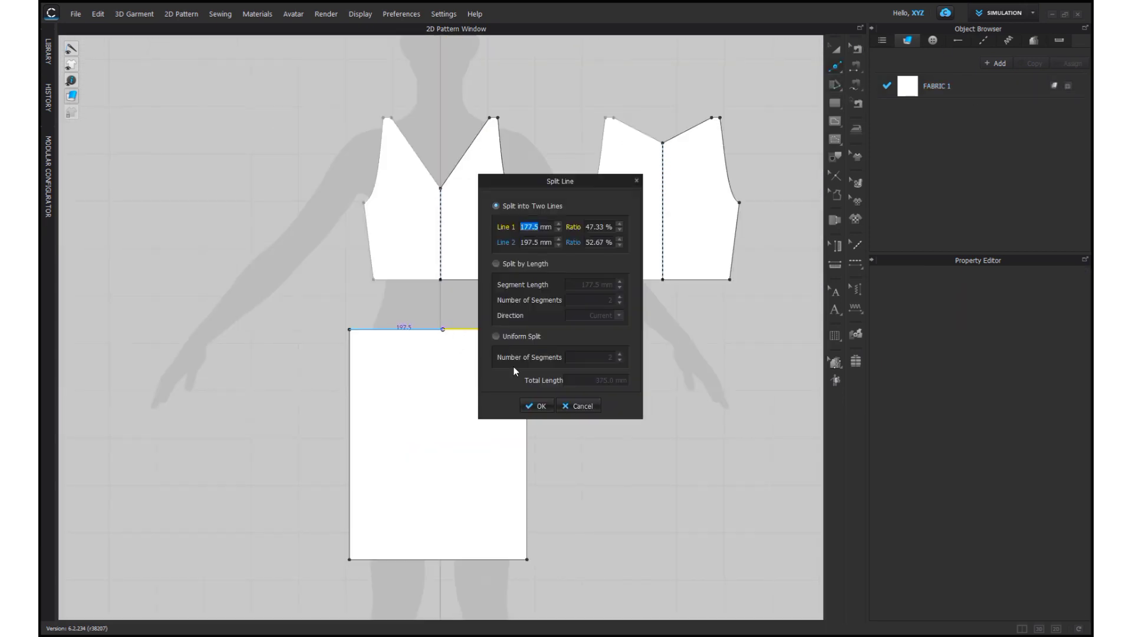
key("Return")
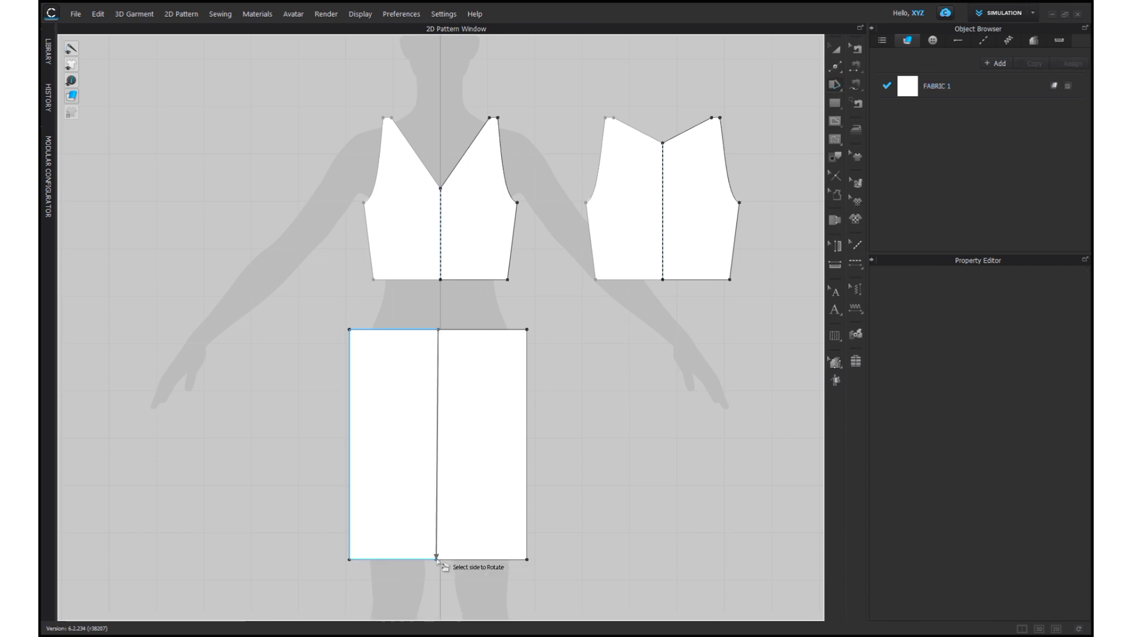
left_click(380, 553)
middle_click_drag(584, 316, 584, 305)
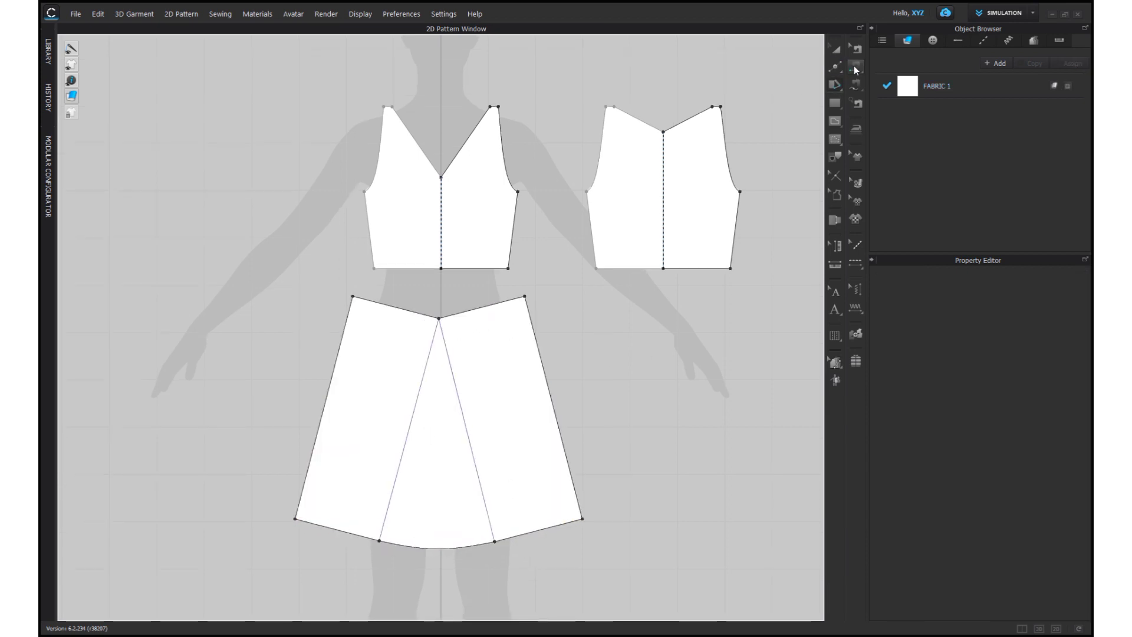
Sew each half of the front bodice's waist to the matching half of the front skirt's waist
left_click(855, 67)
left_click(421, 269)
left_click(422, 315)
left_click(463, 269)
left_click(469, 311)
Clone the front skirt panel as a Symmetric Pattern (with Sewing) and place it beside the original as the back skirt
left_click(836, 49)
right_click(367, 413)
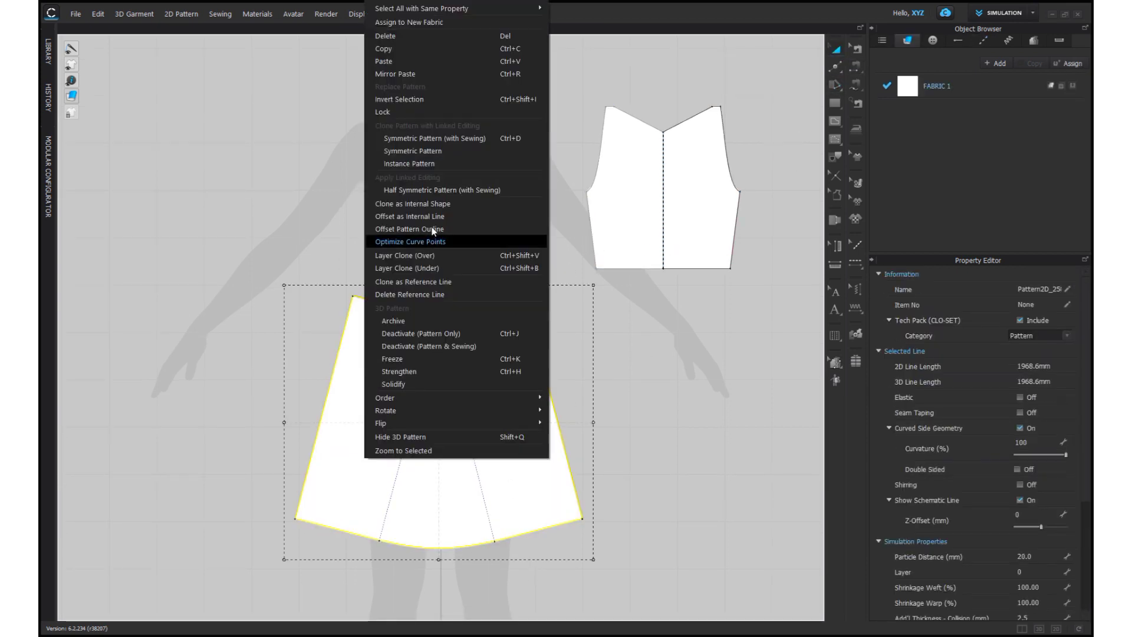
left_click(444, 139)
left_click(741, 423)
scroll(669, 472, "down", 4)
middle_click_drag(670, 472, 603, 444)
Sew both side edges of the front skirt panel to the matching edges of the back skirt panel
left_click(855, 68)
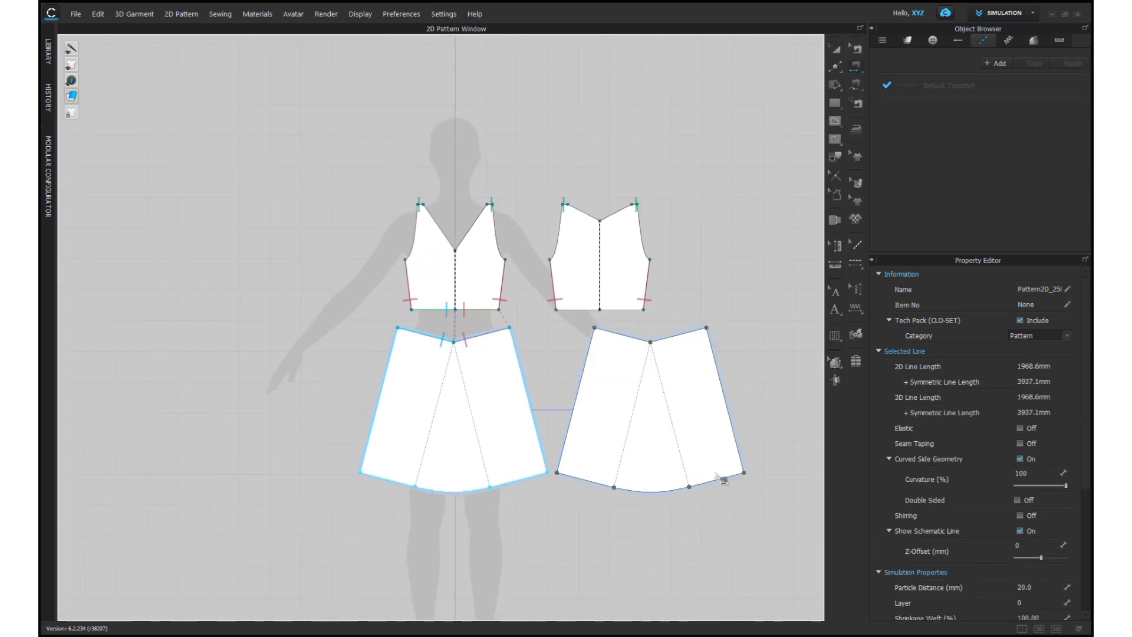
left_click(542, 453)
left_click(562, 461)
left_click(370, 444)
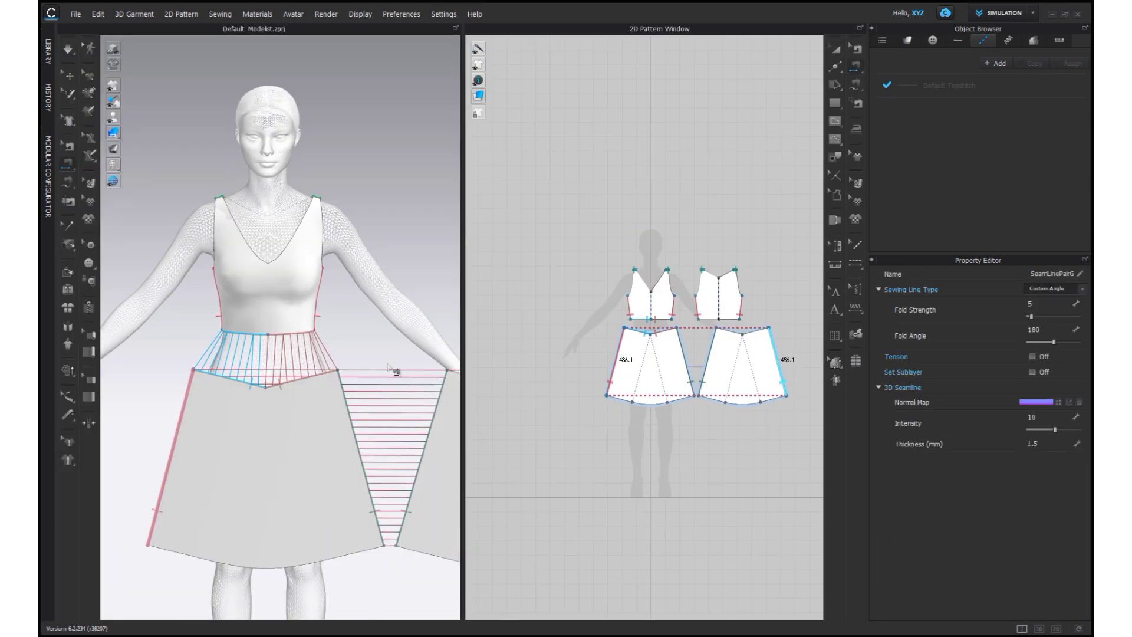
Arrange the back skirt panel behind the avatar's legs using the arrangement points
right_click_drag(177, 295, 277, 301)
right_click(154, 384)
left_click(198, 299)
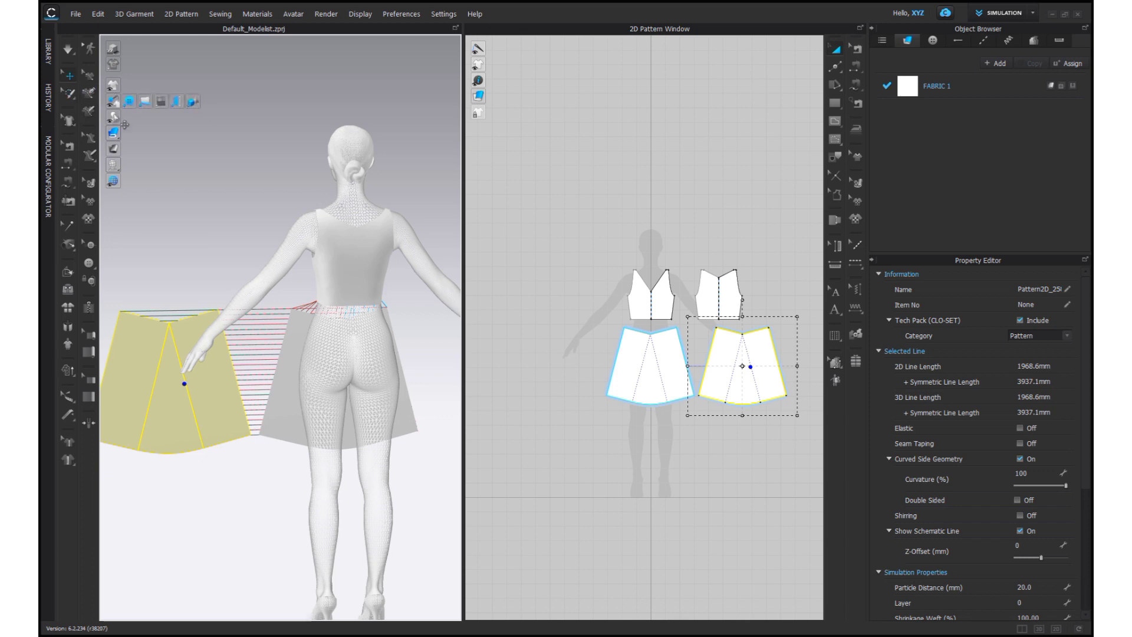
left_click(145, 118)
left_click(352, 393)
Place the front skirt panel on the centre arrangement point in front of the avatar's legs
right_click_drag(367, 394, 525, 394)
left_click(262, 374)
left_click(351, 393)
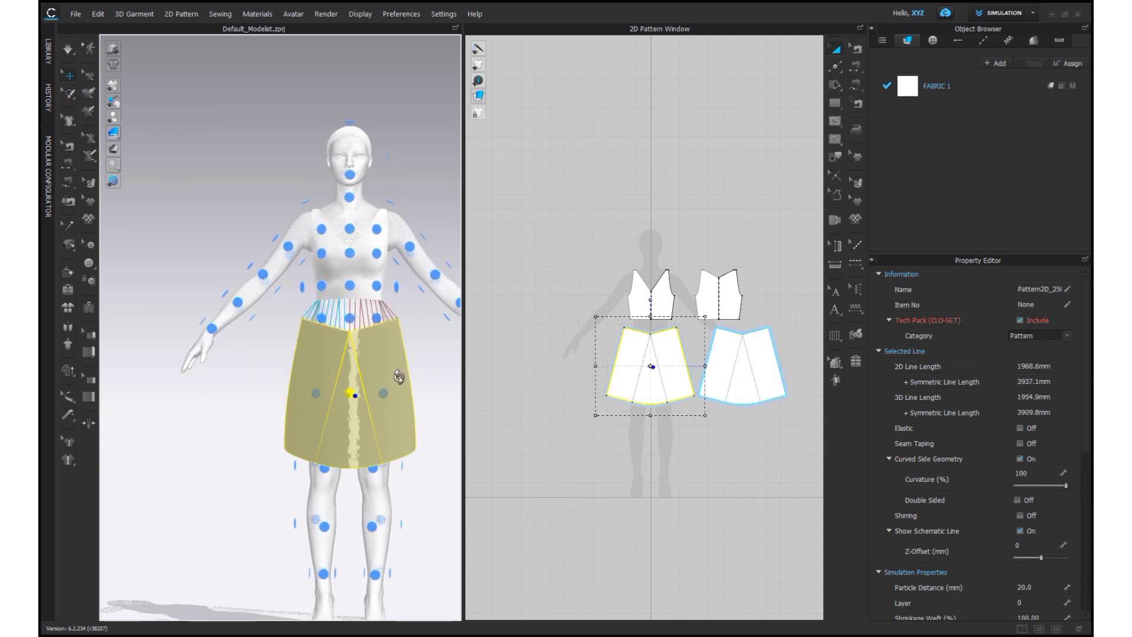
Move the back and front skirt panels slightly outward so they sit clear of the avatar's body
right_click_drag(399, 377, 319, 435)
left_click(308, 426)
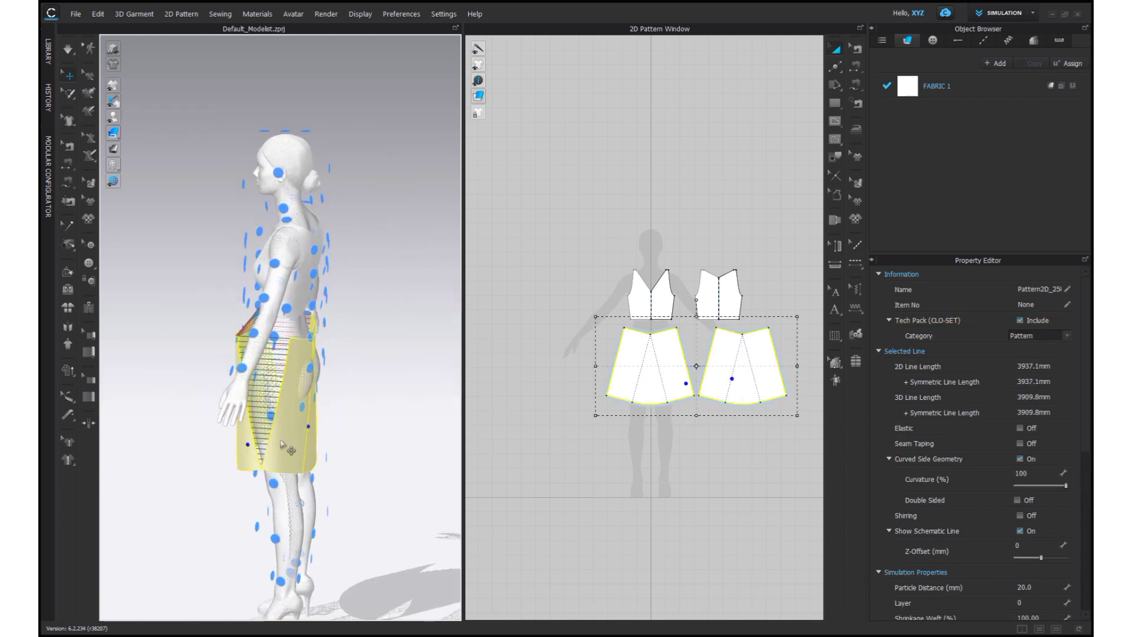
left_click(352, 430)
left_click(313, 437)
left_click_drag(338, 438, 348, 438)
right_click_drag(275, 437, 366, 433)
left_click(330, 427)
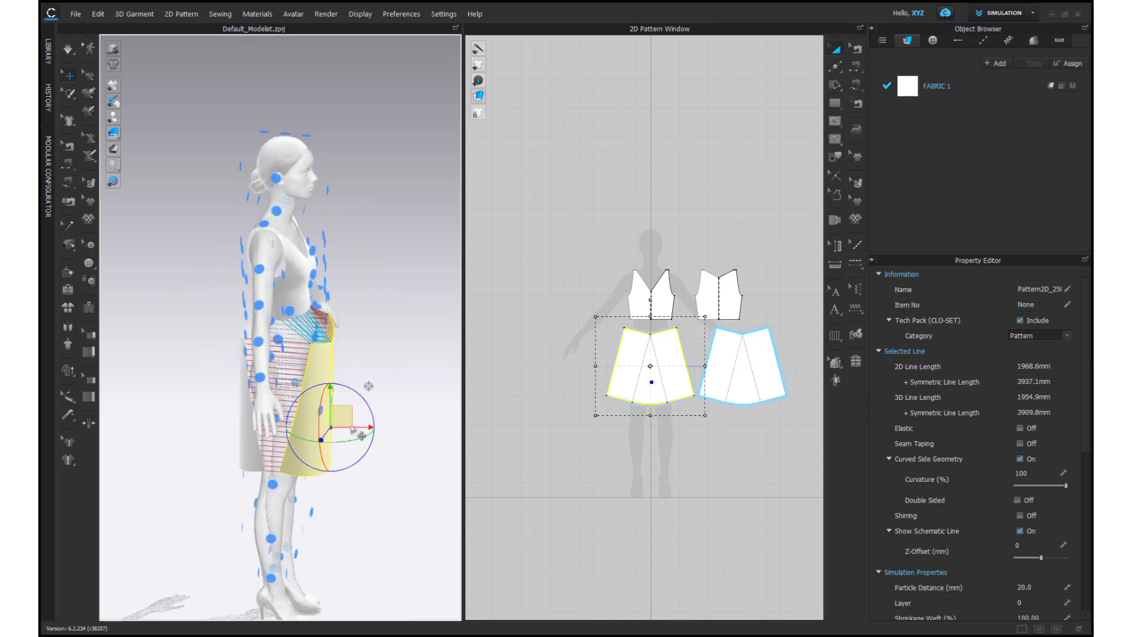
mouse_move(342, 417)
left_mouse_down()
mouse_move(333, 401)
mouse_move(364, 412)
left_mouse_up()
Simulate the garment to drape the skirt panels together with the bodice on the avatar
right_click_drag(379, 462, 316, 471)
left_click(282, 272)
key("space")
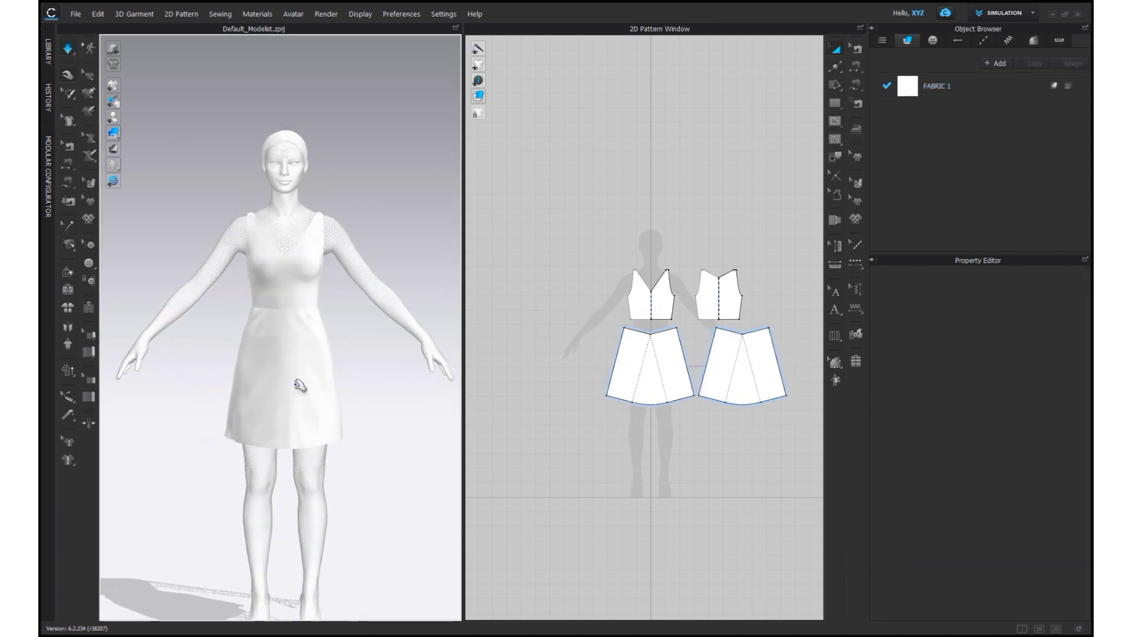
Sew the back bodice's waist to the back skirt's waist and check the simulated dress from the front
right_click_drag(413, 438, 277, 436)
left_click(855, 67)
scroll(790, 330, "up", 5)
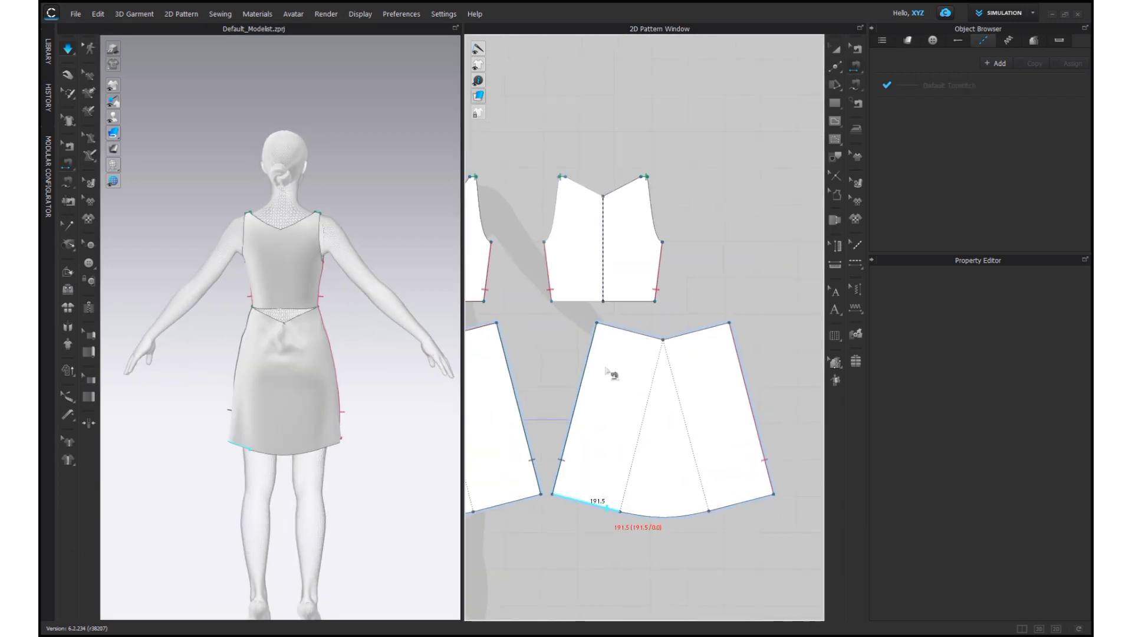
left_click(659, 342)
key("a")
key("2")
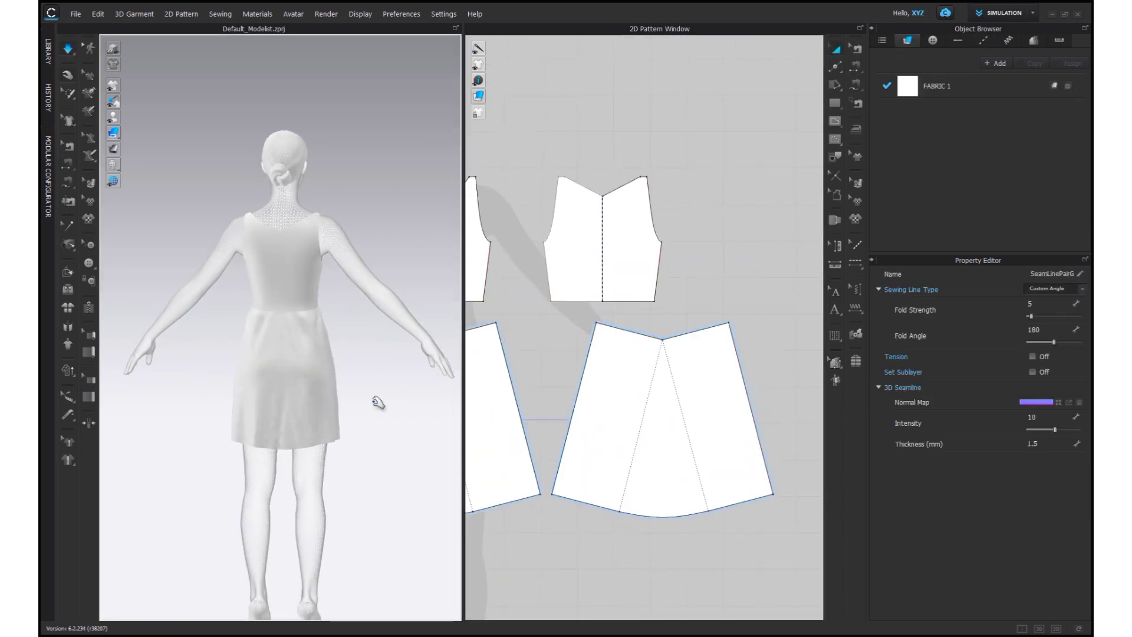
scroll(377, 391, "down", 2)
key("2")
scroll(596, 321, "down", 4)
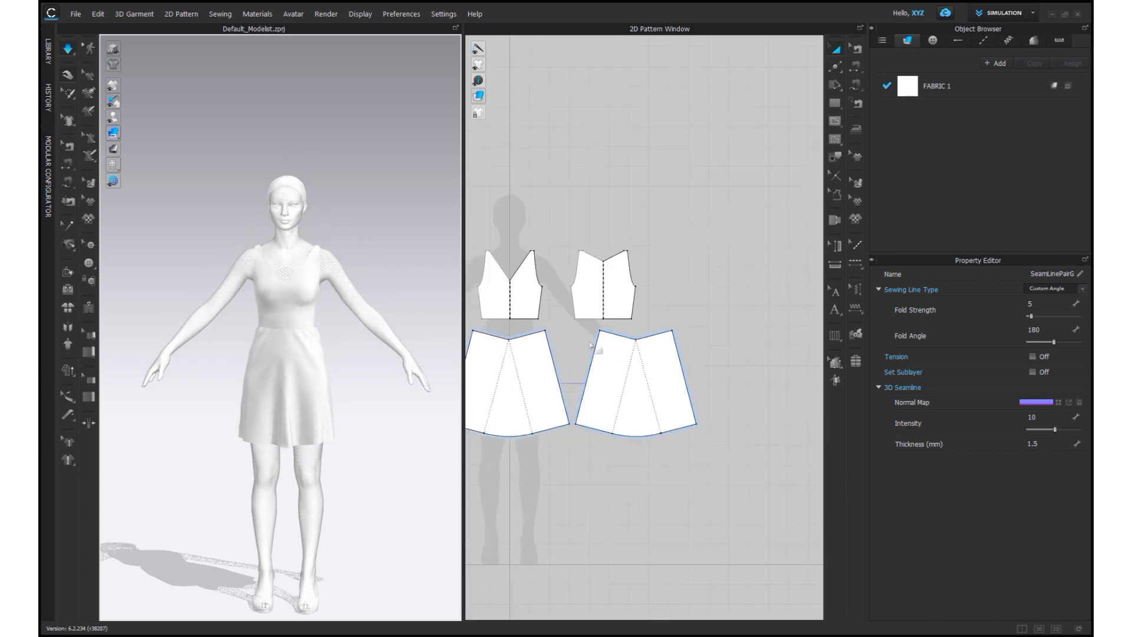
Draw a rectangular sleeve pattern about 210 mm wide and 167 mm high beside the front bodice
left_click_drag(558, 259, 620, 340)
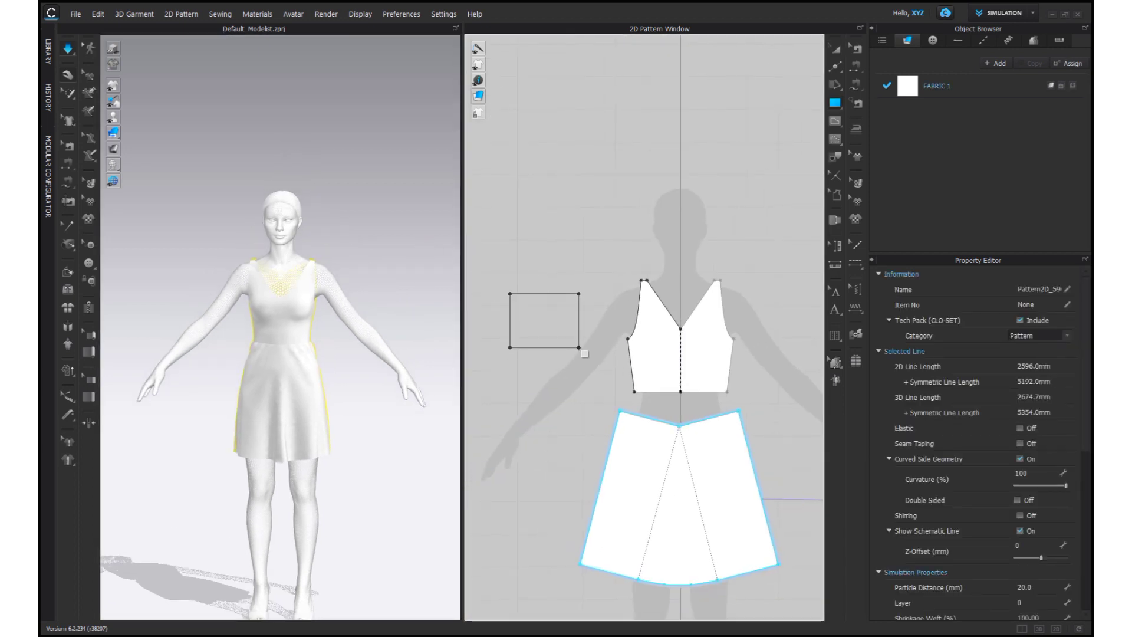
left_click_drag(578, 347, 579, 348)
middle_click_drag(561, 224, 596, 293)
key("a")
left_click_drag(560, 405, 532, 405)
middle_click_drag(576, 341, 649, 255)
scroll(649, 255, "up", 5)
key("F12")
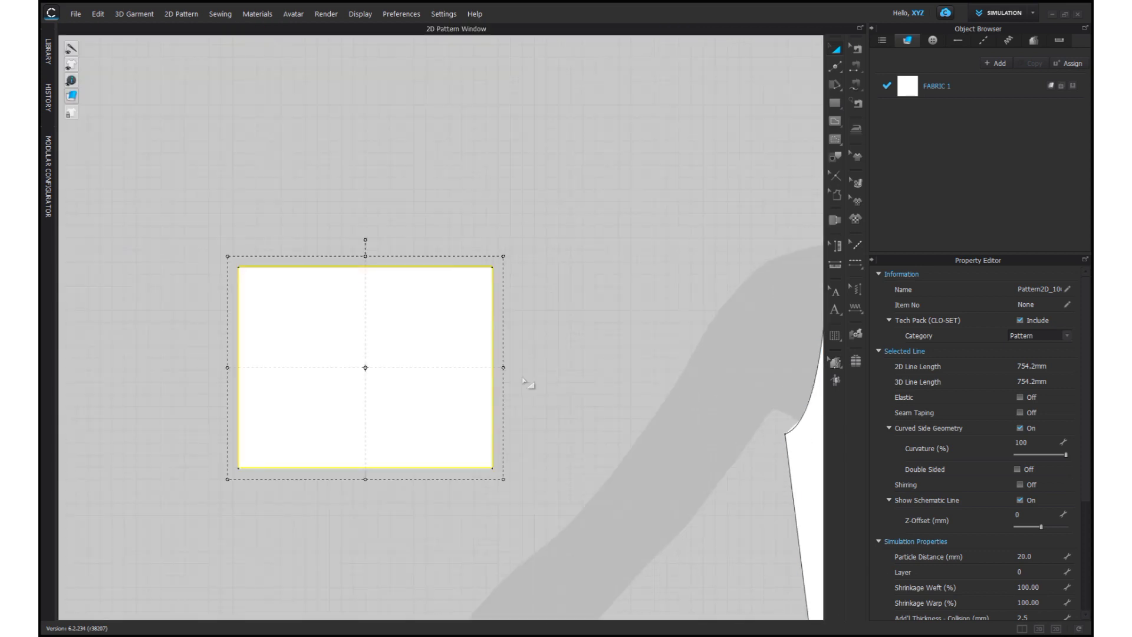
Lower the new rectangle's upper corner farthest from the bodice by about 91 mm
scroll(526, 383, "down", 1)
key("z")
left_click_drag(301, 296, 304, 382)
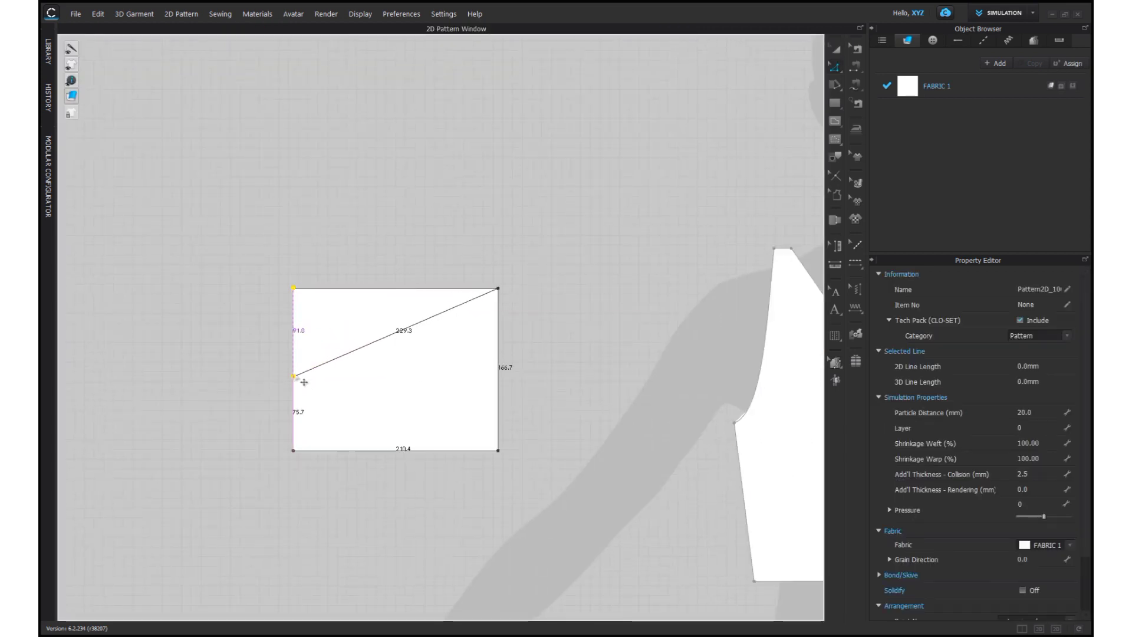
Try bending the rectangle's sloping edge outward and reshaping it with a curve point
left_click_drag(408, 326, 367, 310)
left_click(835, 66)
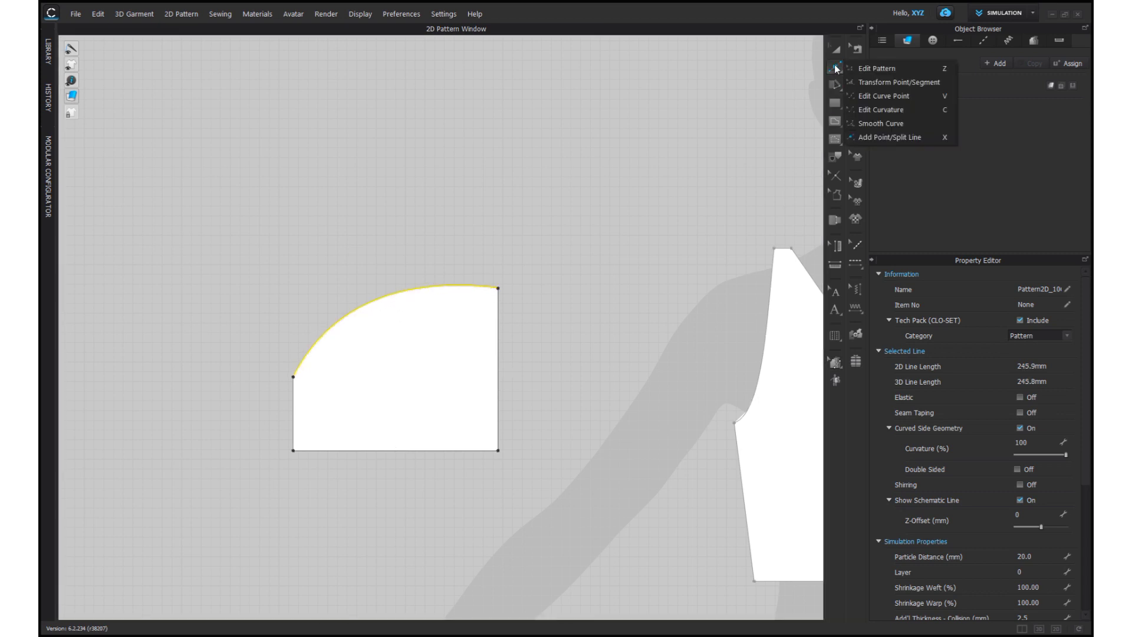
left_click(868, 96)
left_click(341, 327)
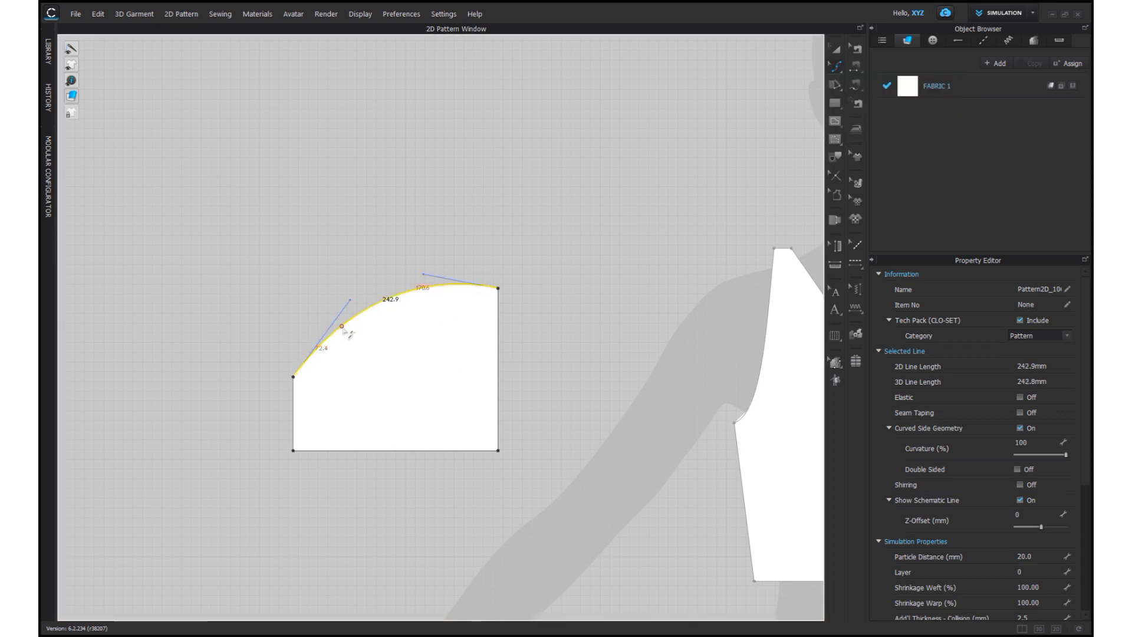
Bend the sloping edge inward and shape it with curve points into an S-shaped sleeve cap
left_click_drag(343, 329, 401, 363)
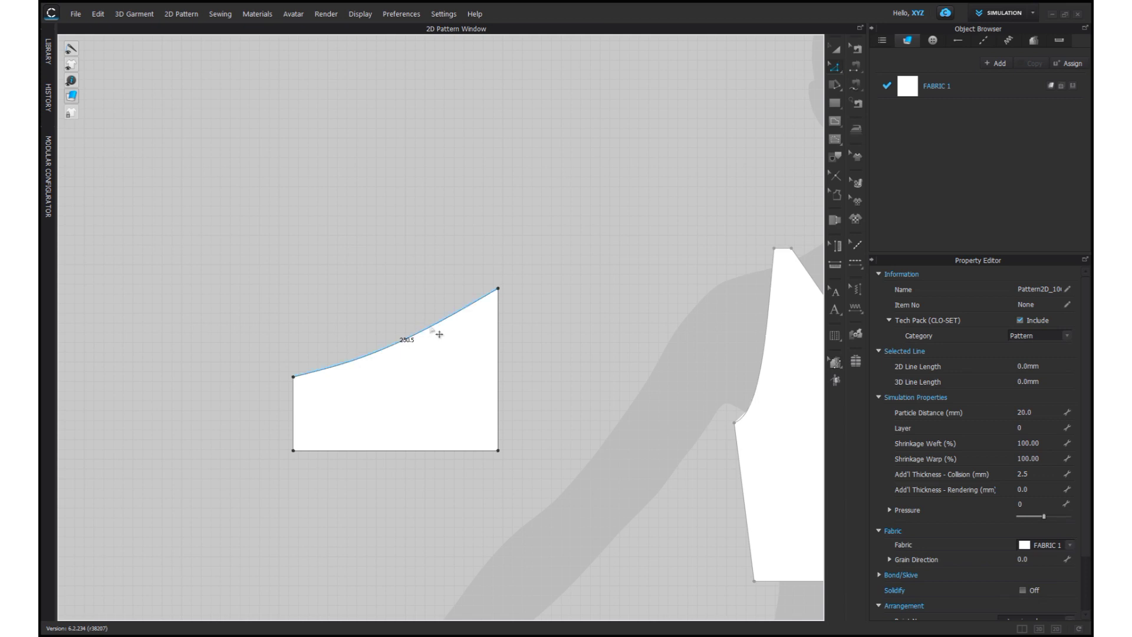
left_click(835, 66)
left_click(871, 94)
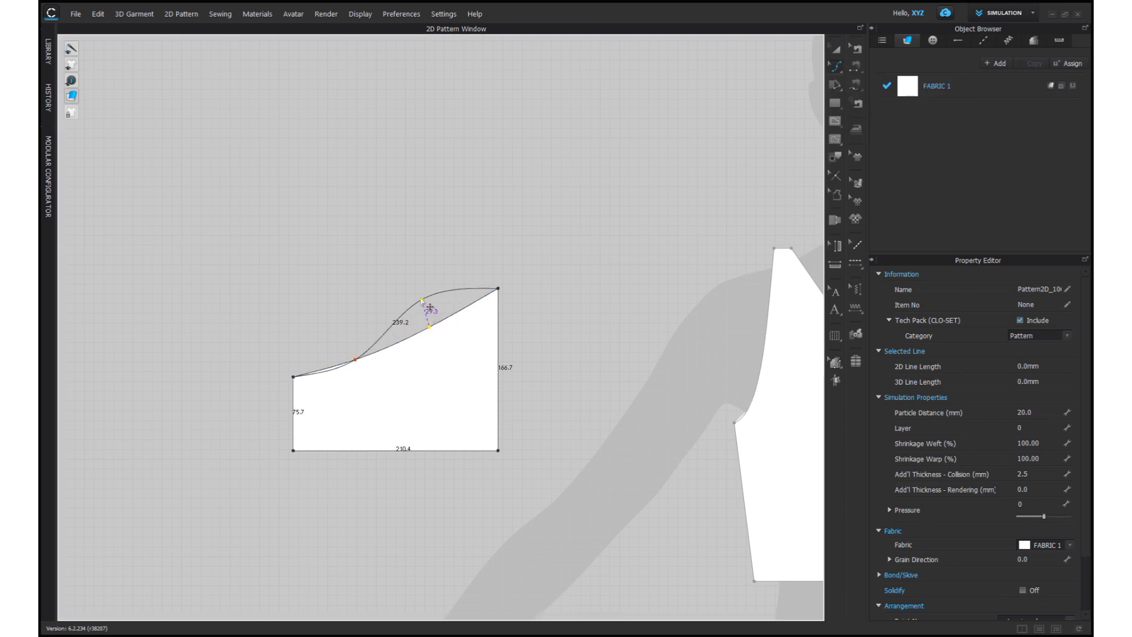
Unfold the half sleeve along its centre edge with symmetric editing and sewing
right_click(502, 361)
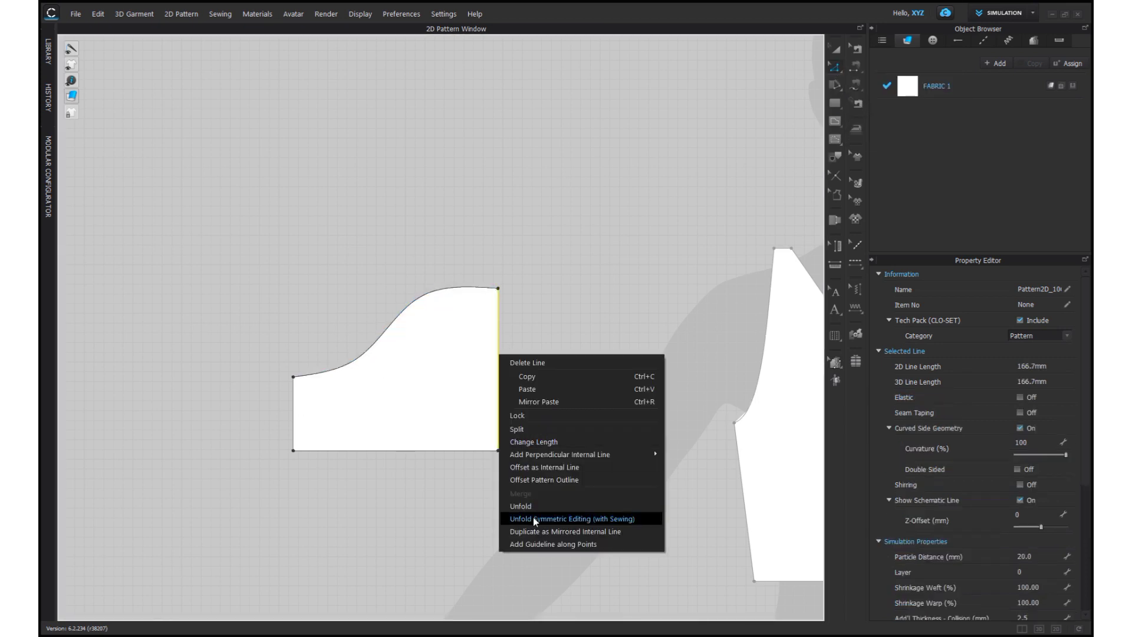
left_click(536, 516)
scroll(511, 310, "up", 4)
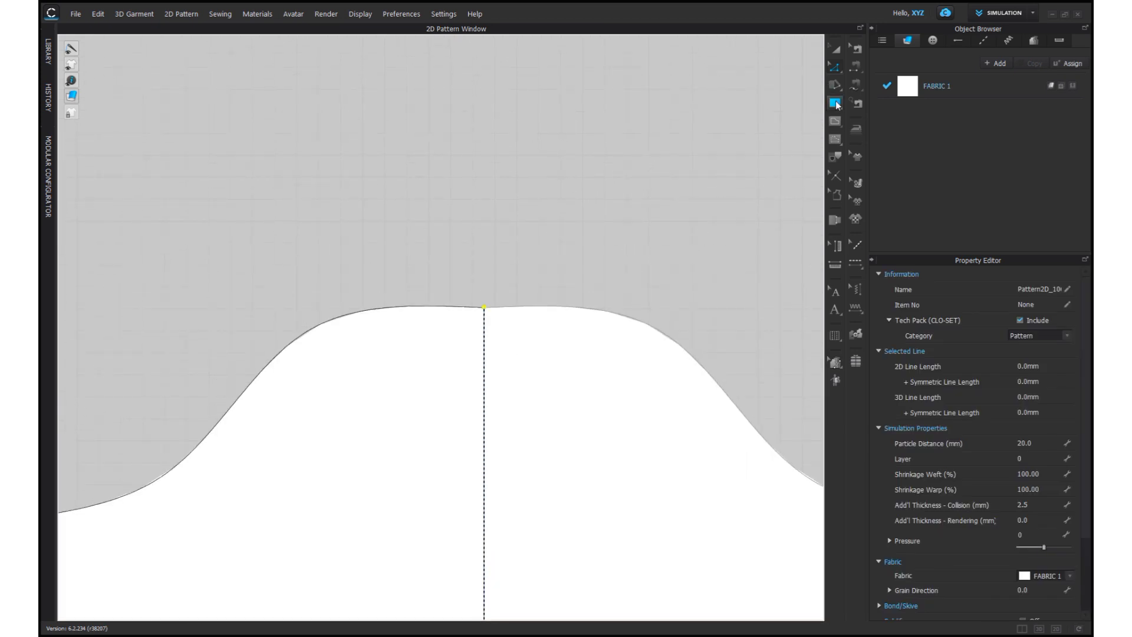
left_click(835, 68)
left_click(864, 99)
left_click(482, 308)
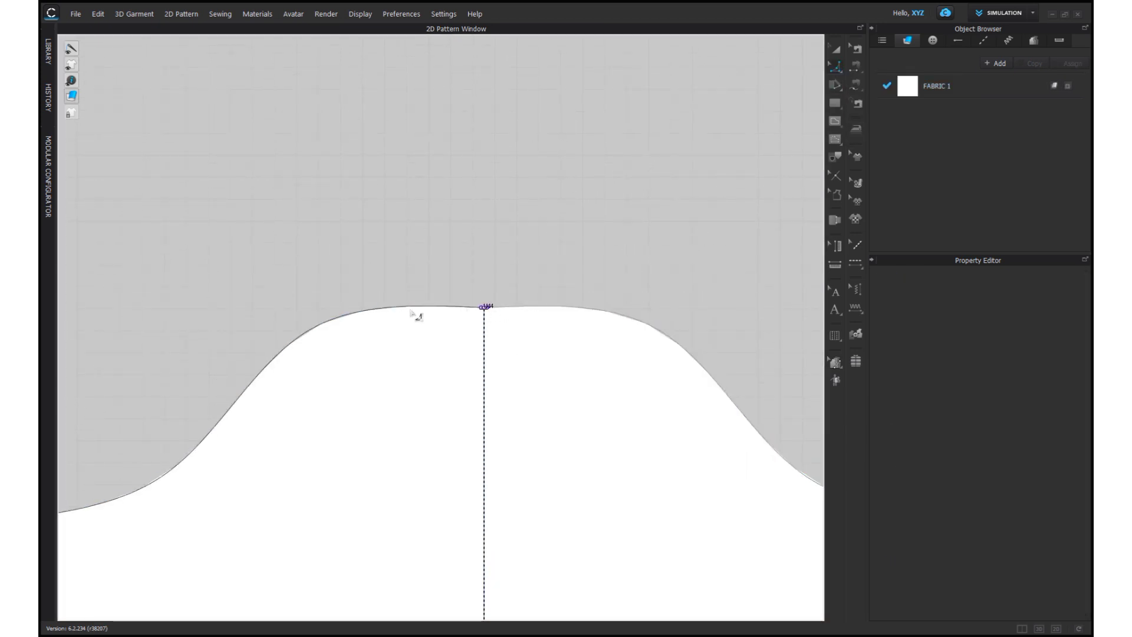
left_click_drag(462, 307, 463, 308)
key("ctrl+z")
Shift the upper curve point of the symmetric sleeve cap slightly outward and down to refine its shape
left_click(838, 67)
left_click(870, 96)
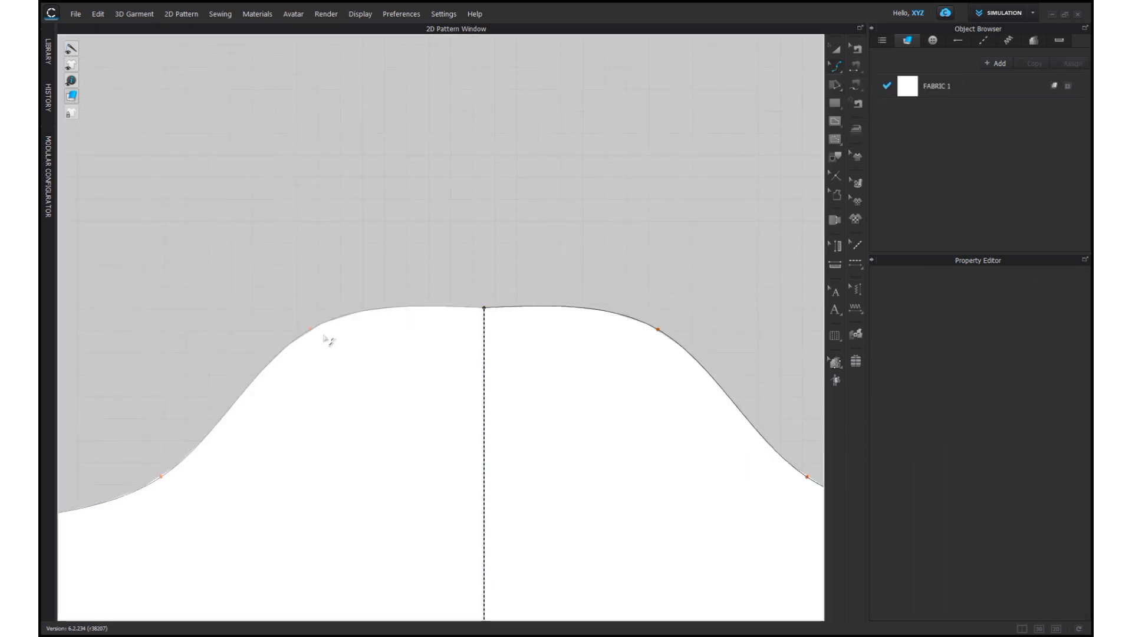
left_click_drag(310, 329, 297, 344)
scroll(515, 305, "down", 6)
middle_click_drag(692, 288, 664, 232)
scroll(631, 256, "down", 1)
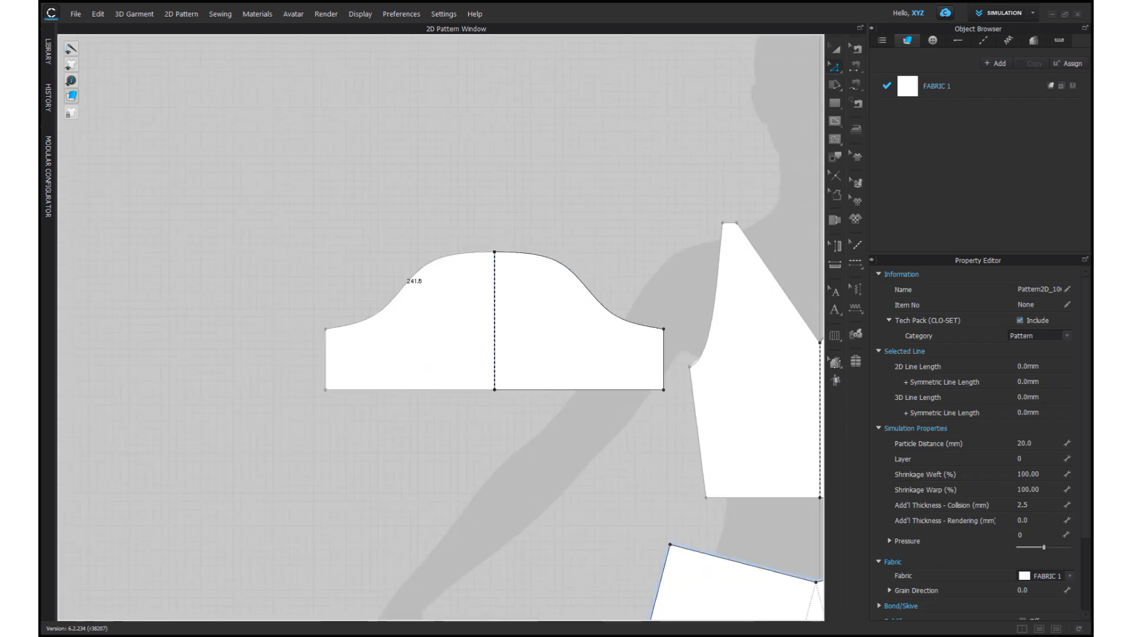
key("z")
Show the 3D and 2D views together and remove the linked editing between the two sleeve halves
left_click(1022, 628)
right_click_drag(395, 306, 430, 306)
left_click(836, 50)
left_click(671, 331)
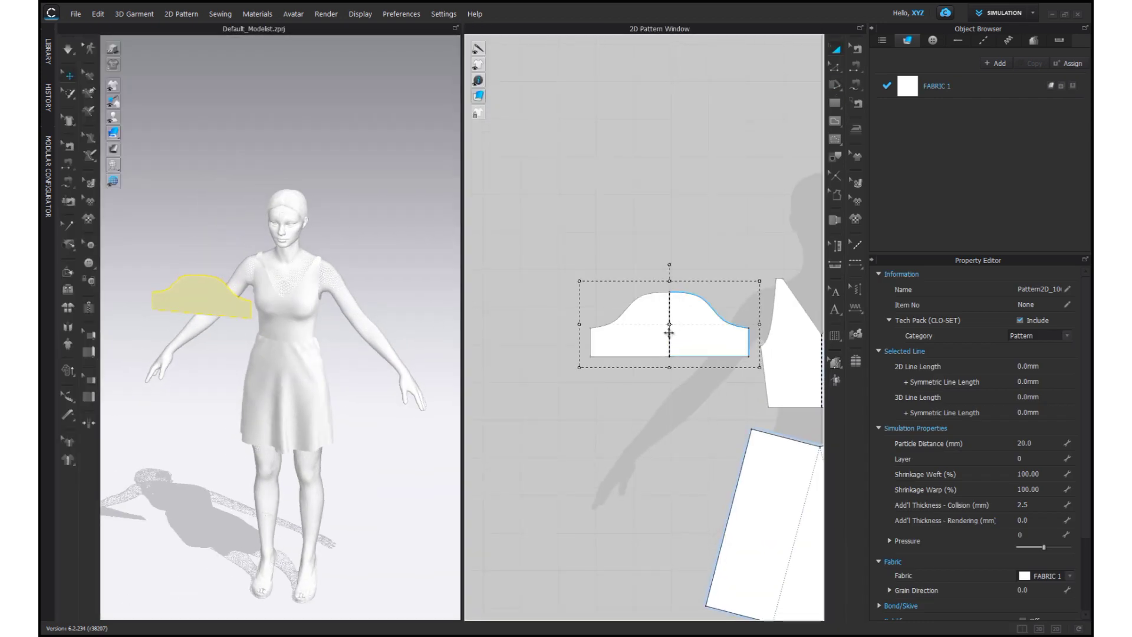
right_click(676, 329)
left_click(720, 179)
scroll(674, 313, "up", 3)
left_click(725, 248)
Adjust the curve points on the half of the sleeve cap farther from the front bodice
left_click(837, 67)
left_click(869, 96)
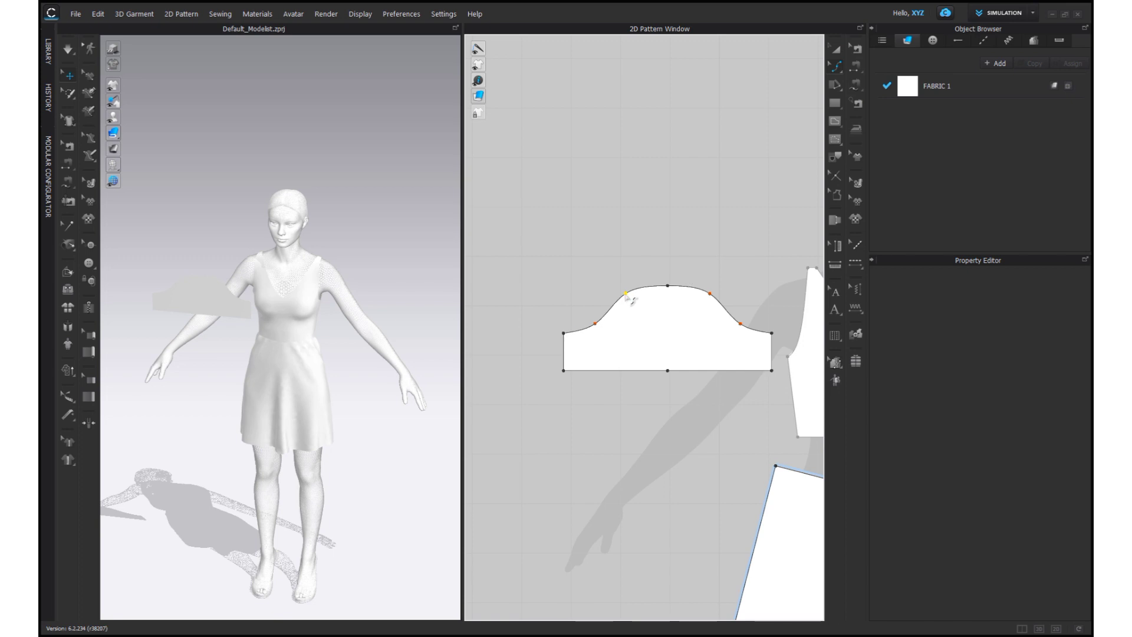
left_click(635, 304)
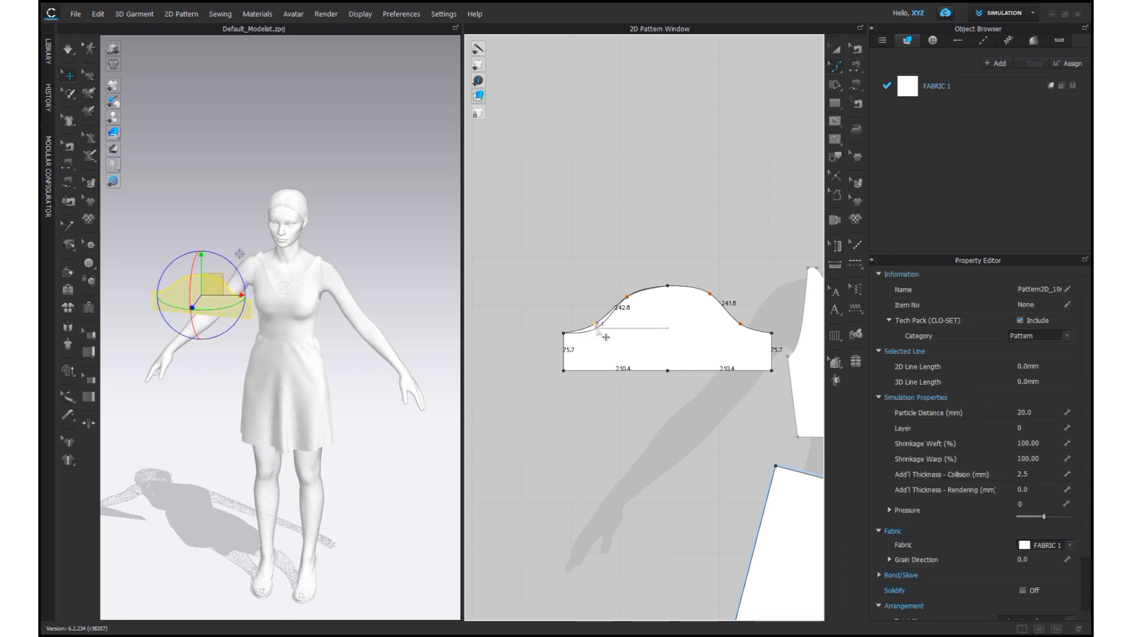
Free-sew the 85.4 mm end of the sleeve cap nearest the bodice to the lower front armhole
scroll(606, 336, "up", 3)
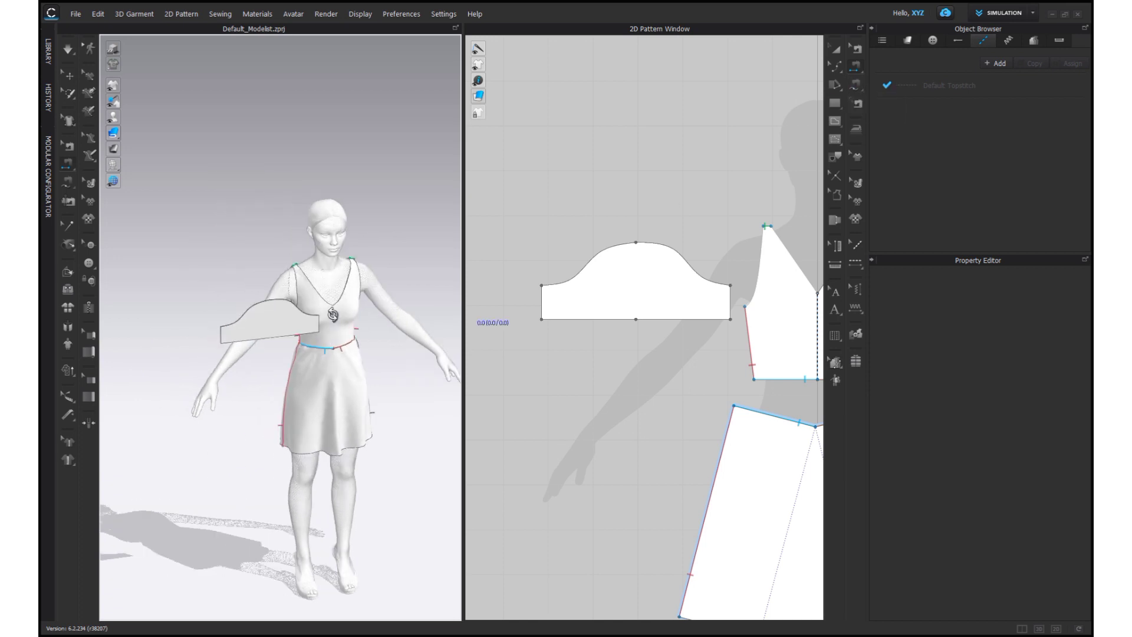
left_click(858, 92)
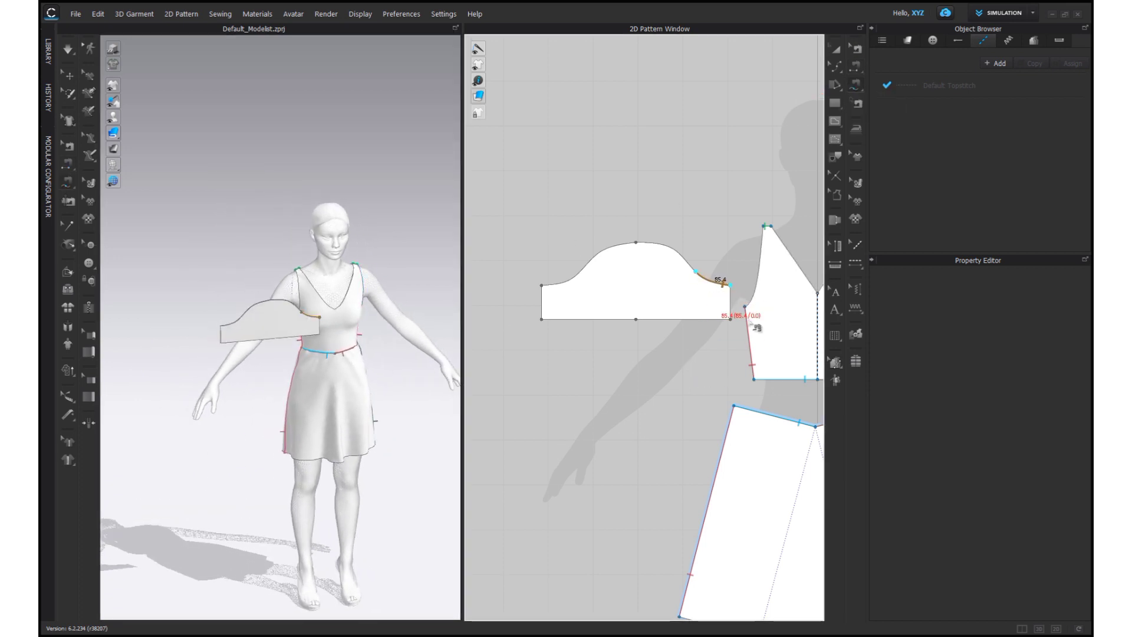
left_click(758, 273)
scroll(745, 227, "down", 3)
middle_click_drag(745, 228, 601, 301)
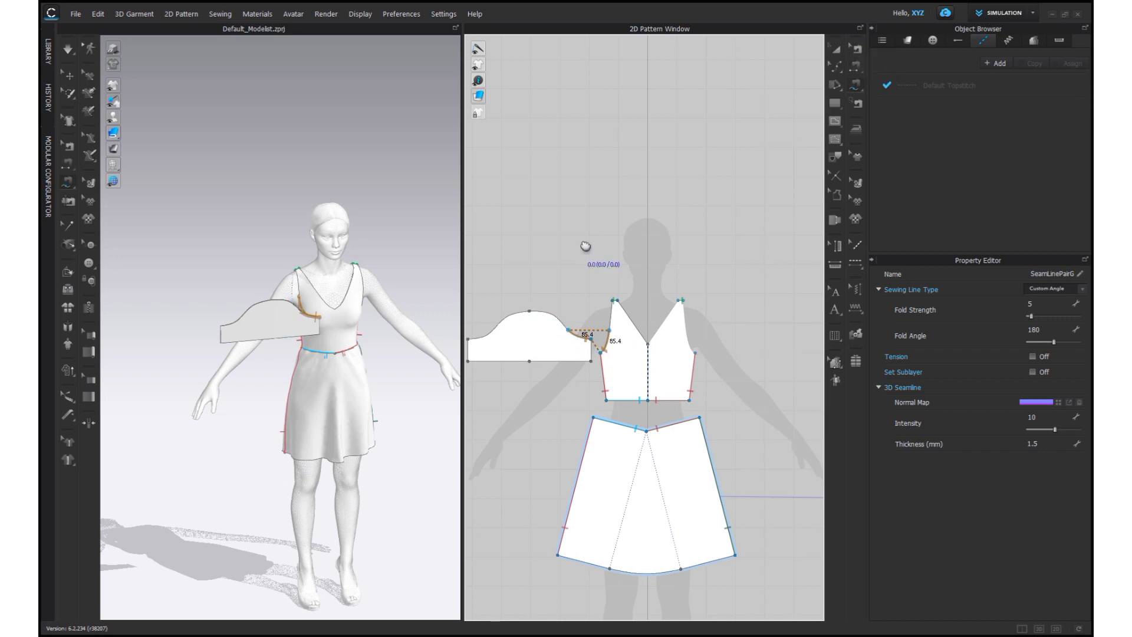
Define an 85.4 mm free-sewing segment at the opposite end of the sleeve cap
middle_click_drag(586, 246, 651, 254)
left_click(533, 346)
scroll(559, 344, "up", 6)
right_click(558, 345)
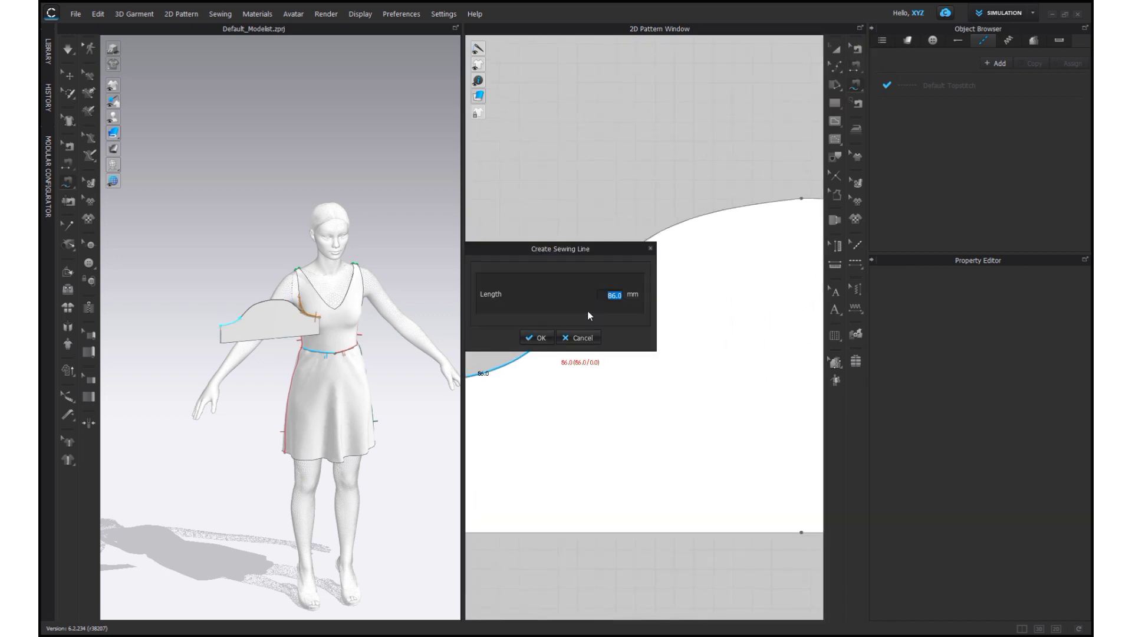
type("85.4")
key("Return")
scroll(628, 342, "down", 5)
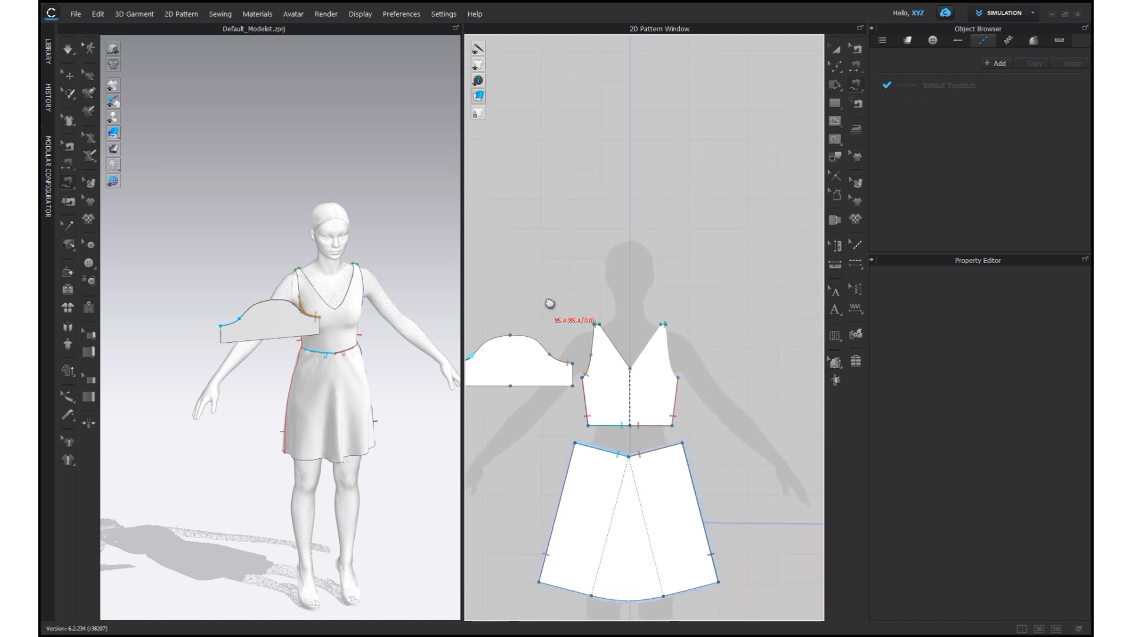
Sew the outer sleeve cap segment to the back bodice's lower armhole on the 3D garment
scroll(614, 360, "down", 5)
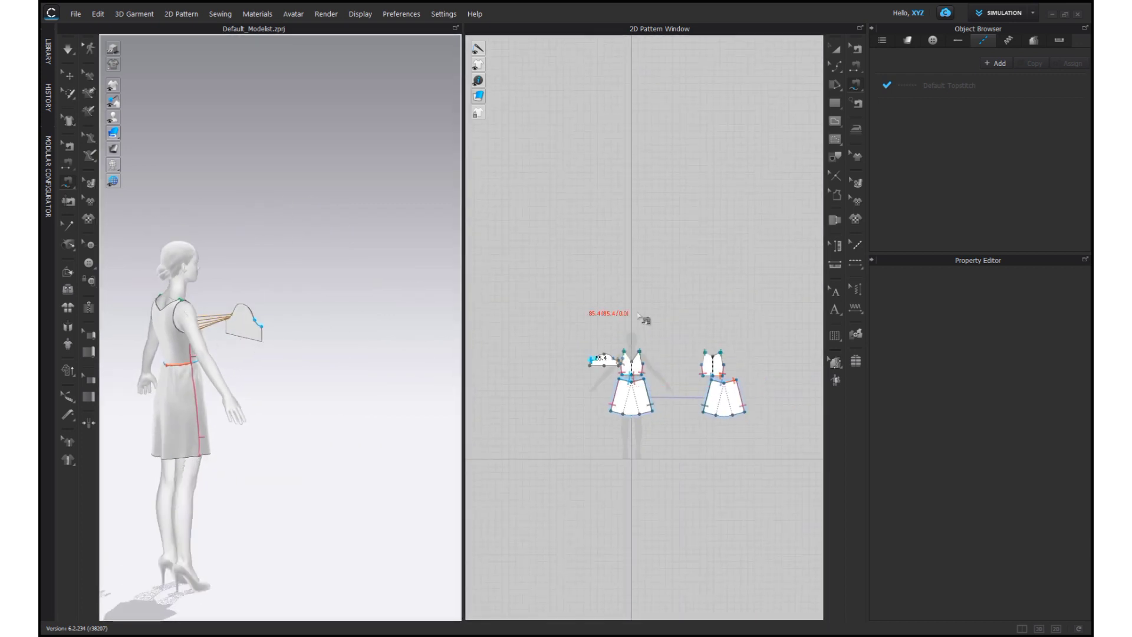
scroll(644, 321, "up", 4)
scroll(253, 325, "up", 3)
right_click_drag(254, 305, 282, 330)
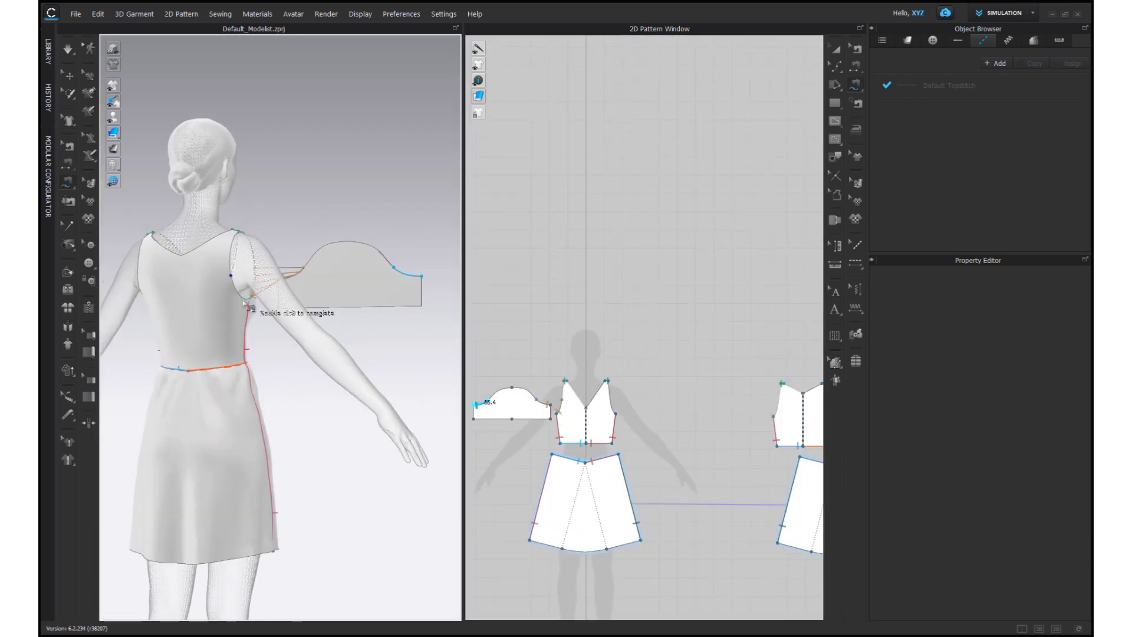
scroll(234, 282, "up", 3)
double_click(182, 225)
scroll(183, 225, "down", 5)
right_click_drag(283, 283, 219, 284)
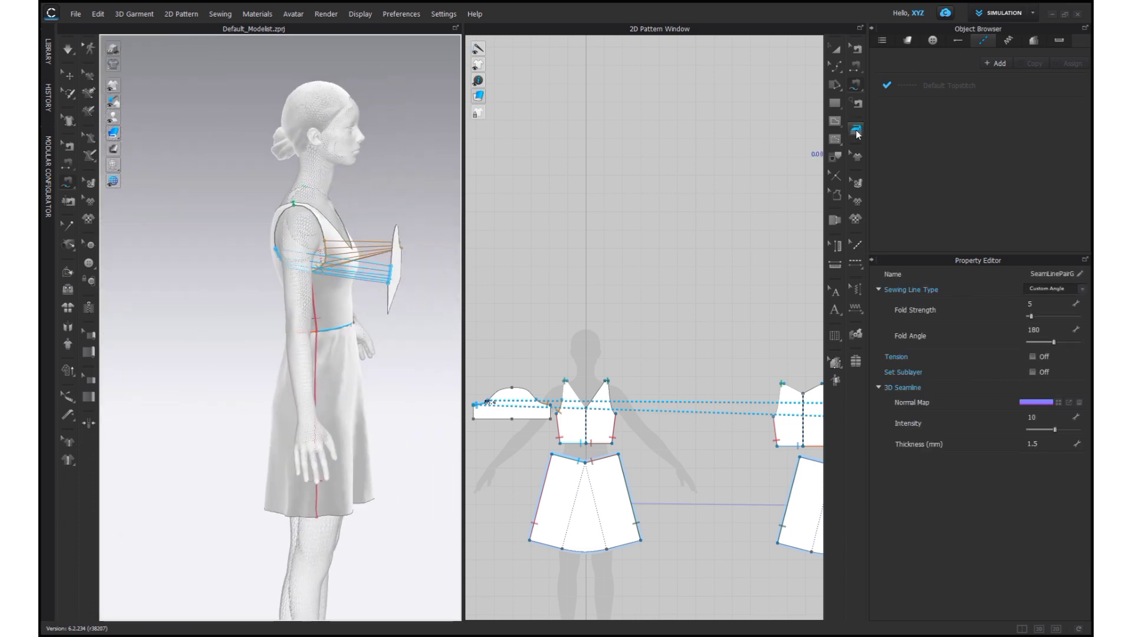
Sew the rest of the sleeve cap's front half, up to its centre, to the upper front armhole
scroll(533, 400, "up", 4)
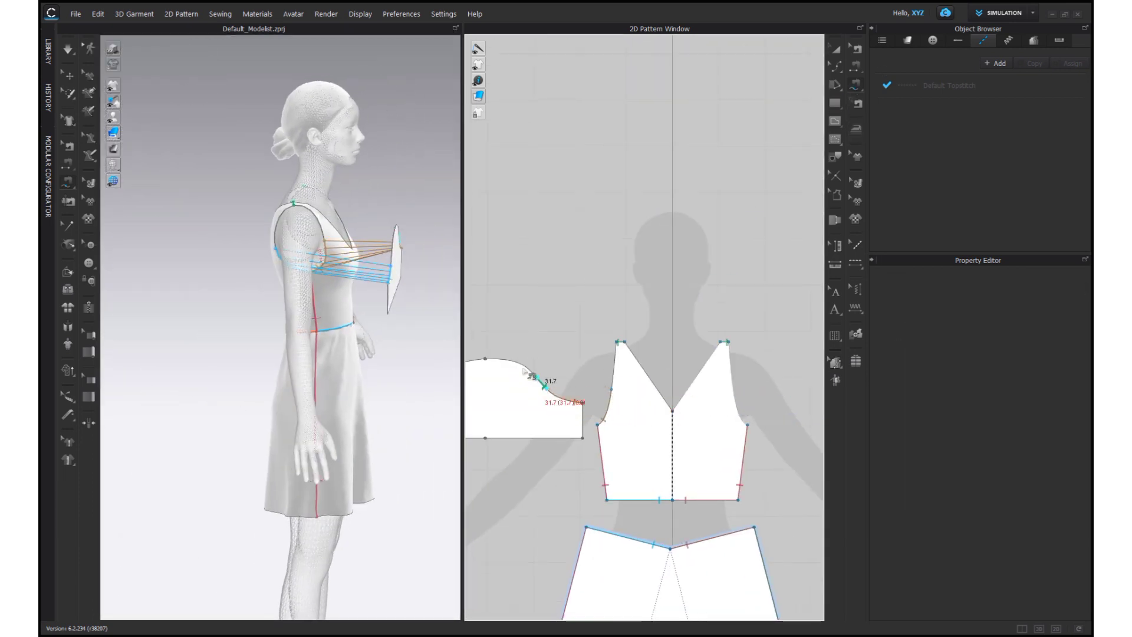
left_click(624, 353)
scroll(636, 330, "down", 3)
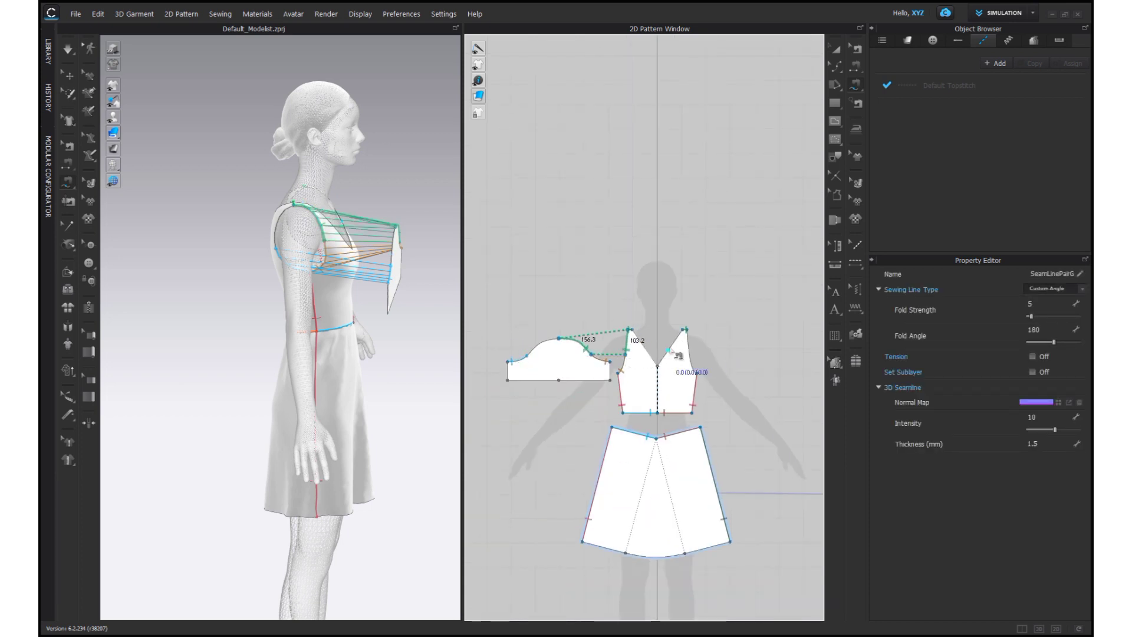
Sew the rest of the sleeve cap's back half, up to its centre, to the back bodice's upper armhole
scroll(678, 356, "down", 2)
scroll(584, 352, "up", 6)
left_click(647, 314)
scroll(533, 345, "down", 3)
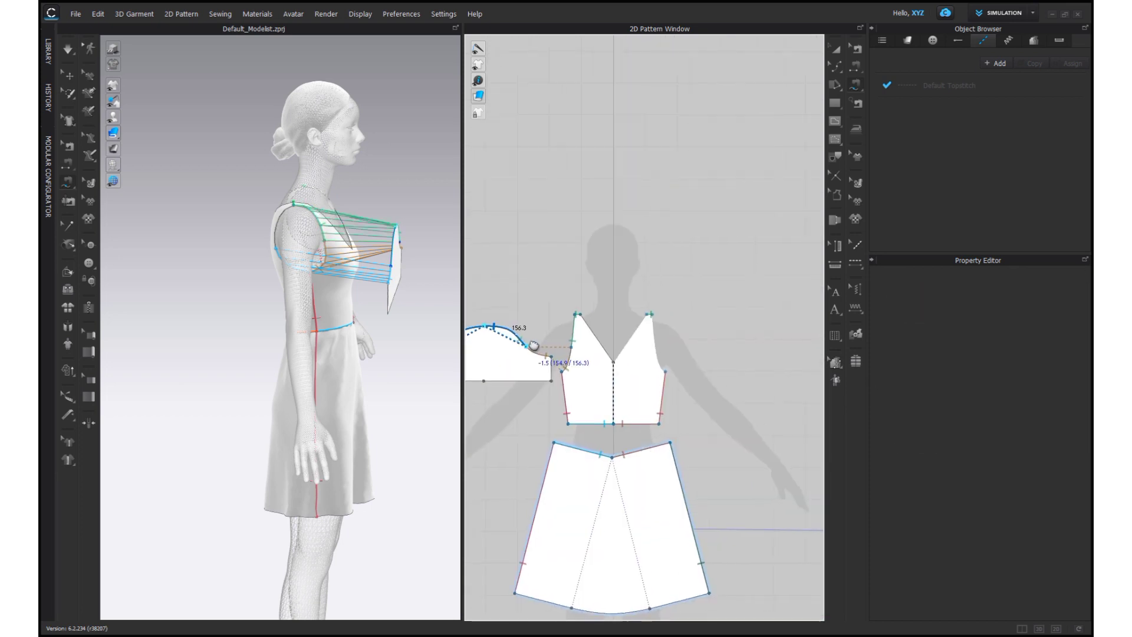
key("Escape")
middle_click_drag(464, 339, 498, 336)
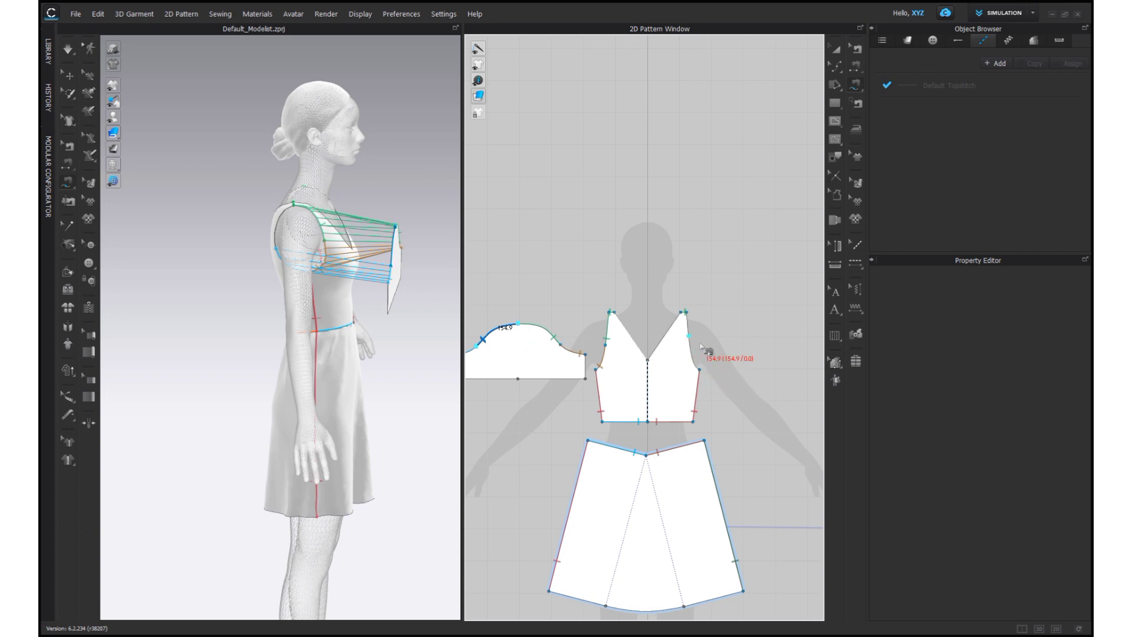
scroll(644, 392, "down", 2)
scroll(733, 336, "up", 5)
left_click(731, 335)
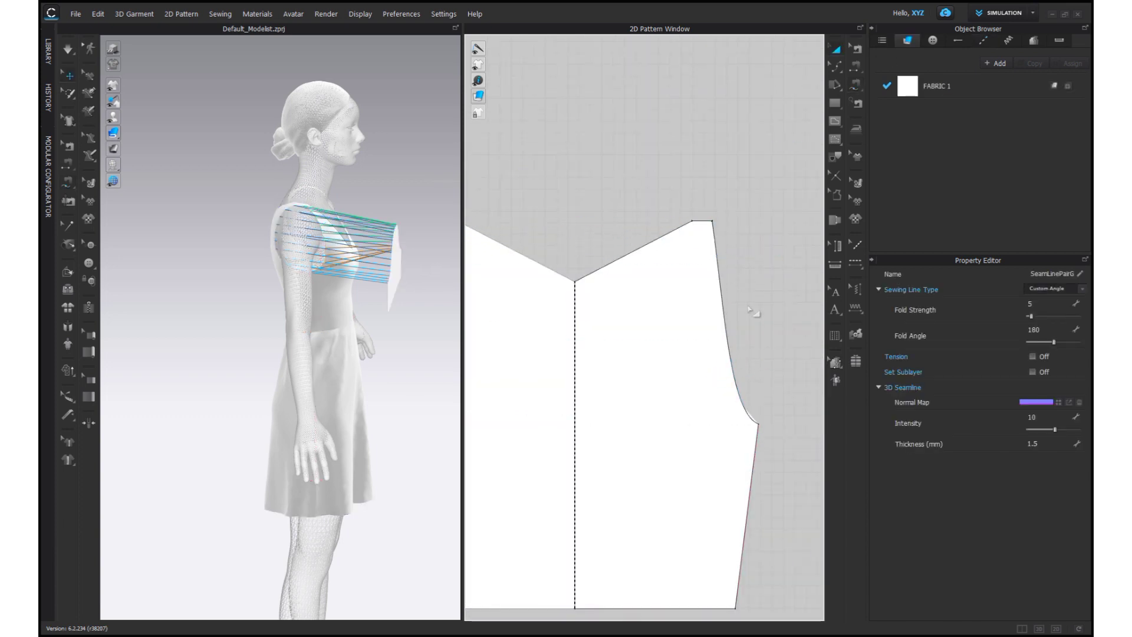
With the sleeve moved clear of the bodice, freeze all bodice and skirt panels and strengthen the sleeve
scroll(749, 308, "down", 8)
left_click_drag(594, 263, 776, 458)
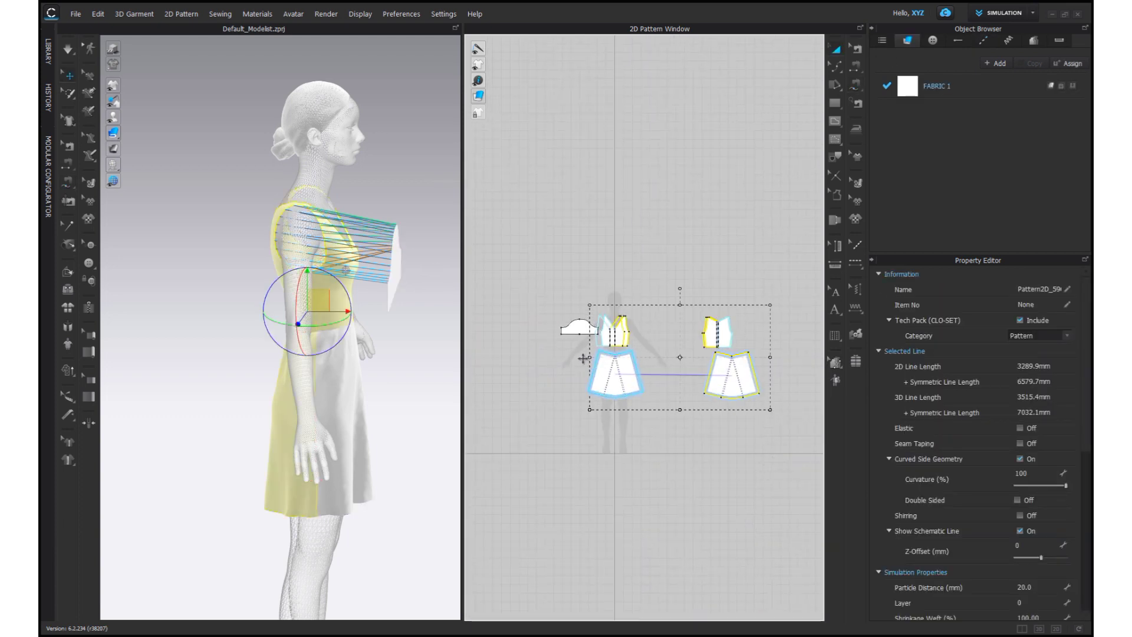
left_click_drag(580, 327, 543, 328)
left_click_drag(578, 283, 782, 430)
right_click(637, 384)
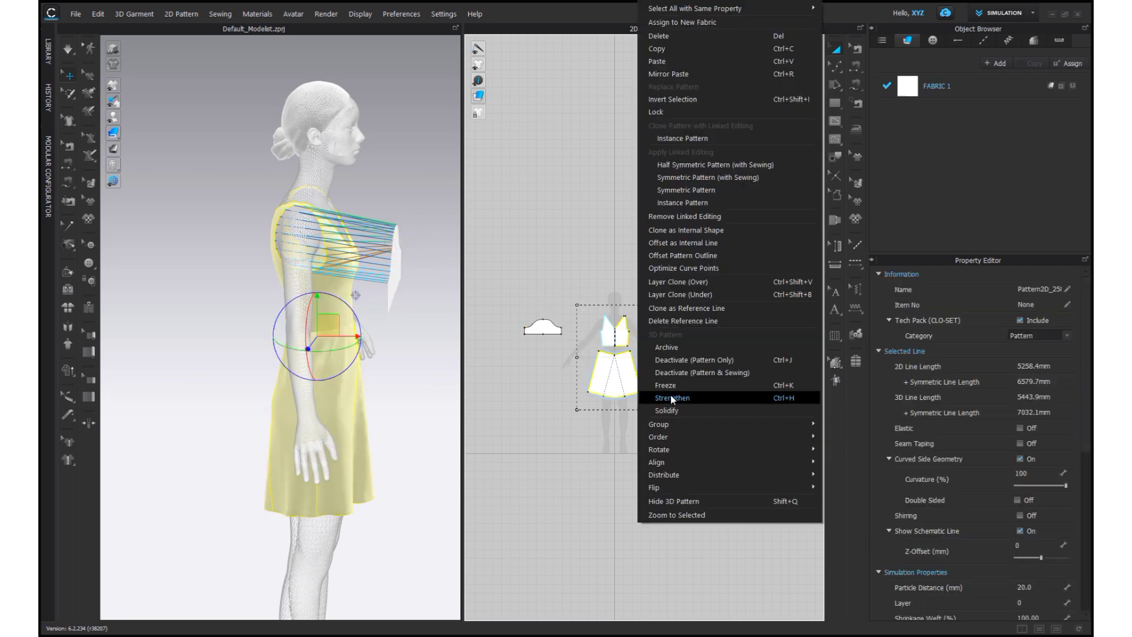
left_click(671, 385)
right_click(553, 330)
left_click(568, 372)
Place the sleeve on the outer upper-arm arrangement point of the avatar's right arm and simulate it
right_click_drag(441, 359, 331, 280)
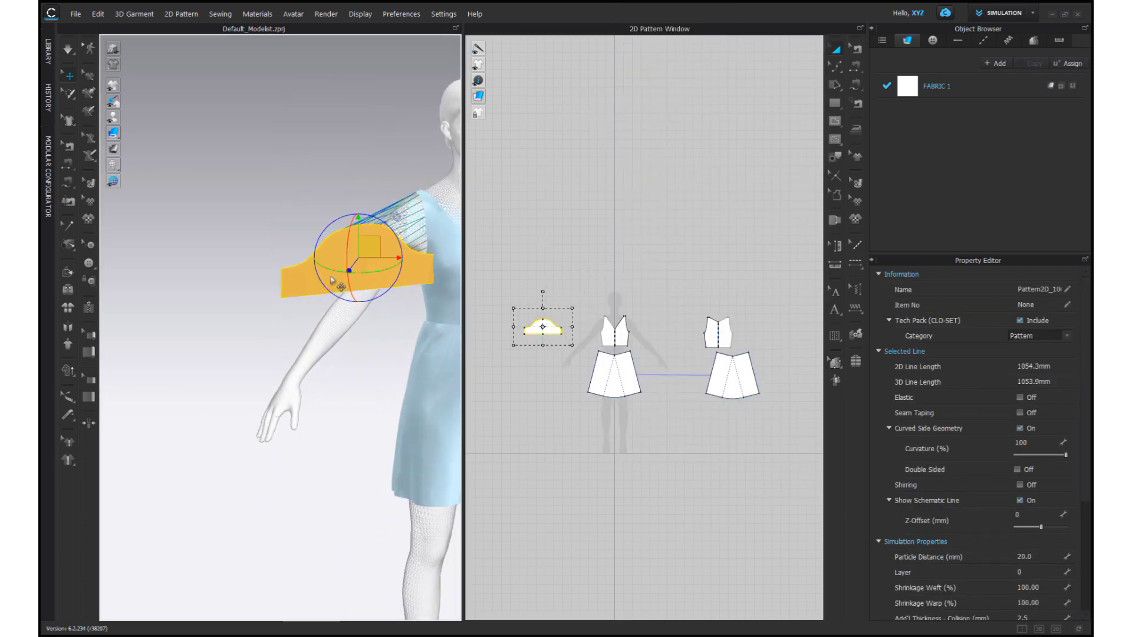
left_click(145, 117)
right_click_drag(330, 224, 388, 210)
left_click(313, 242)
right_click_drag(312, 283, 227, 295)
left_click(68, 49)
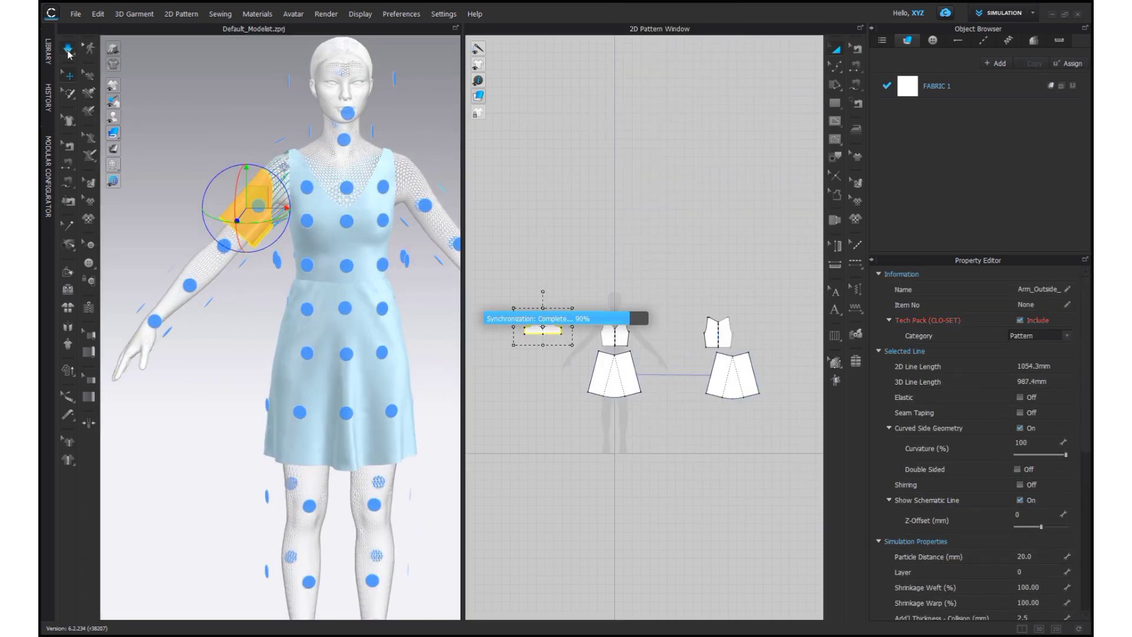
right_click_drag(224, 148, 254, 147)
Slash the sleeve from cap centre to hem midpoint, spread the cap open evenly, and simulate again
scroll(556, 331, "up", 8)
middle_click_drag(759, 207, 826, 147)
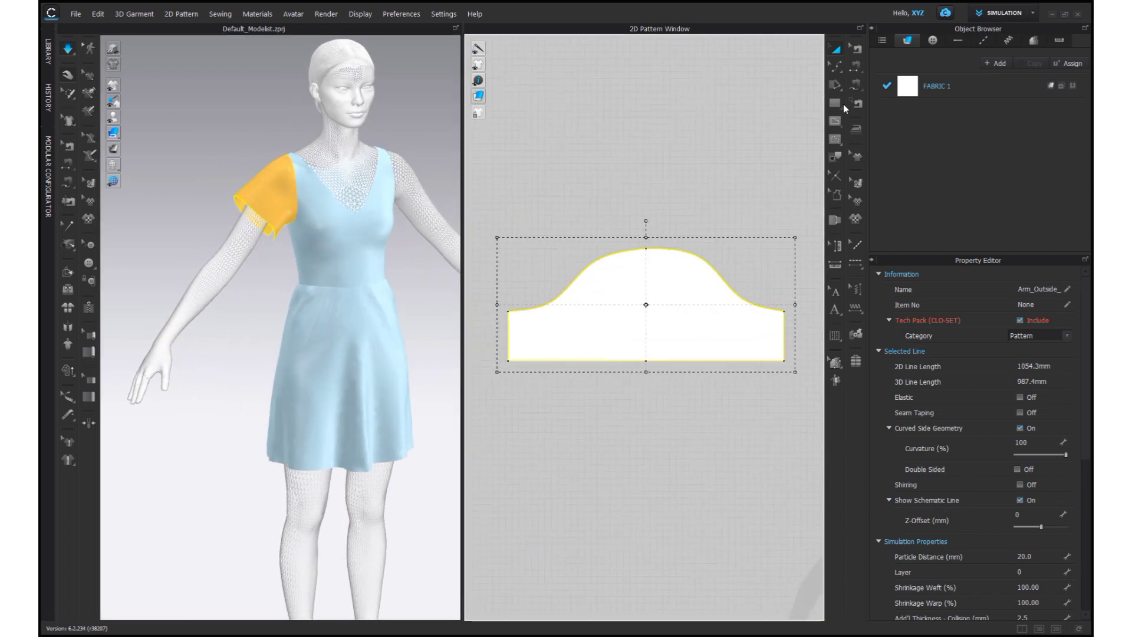
left_click(835, 86)
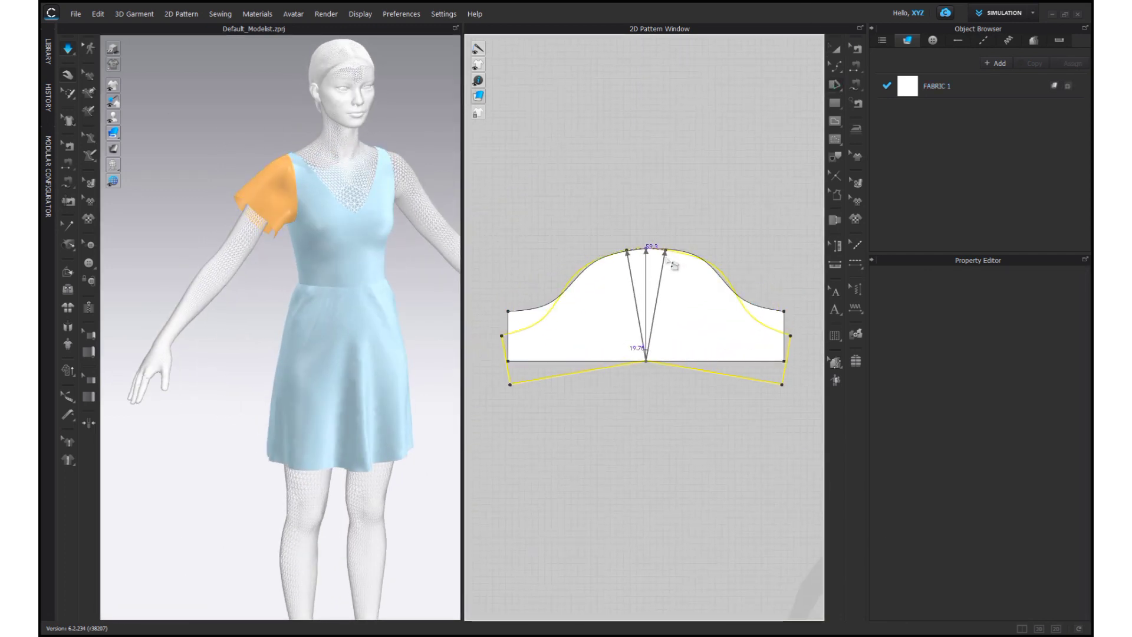
left_click(682, 269)
left_click(68, 49)
right_click_drag(292, 165, 359, 168)
Move the end of the sleeve cap's armhole seam to the centre of the widened cap and simulate
left_click(856, 48)
scroll(720, 226, "down", 3)
middle_click_drag(720, 226, 600, 261)
left_click(576, 280)
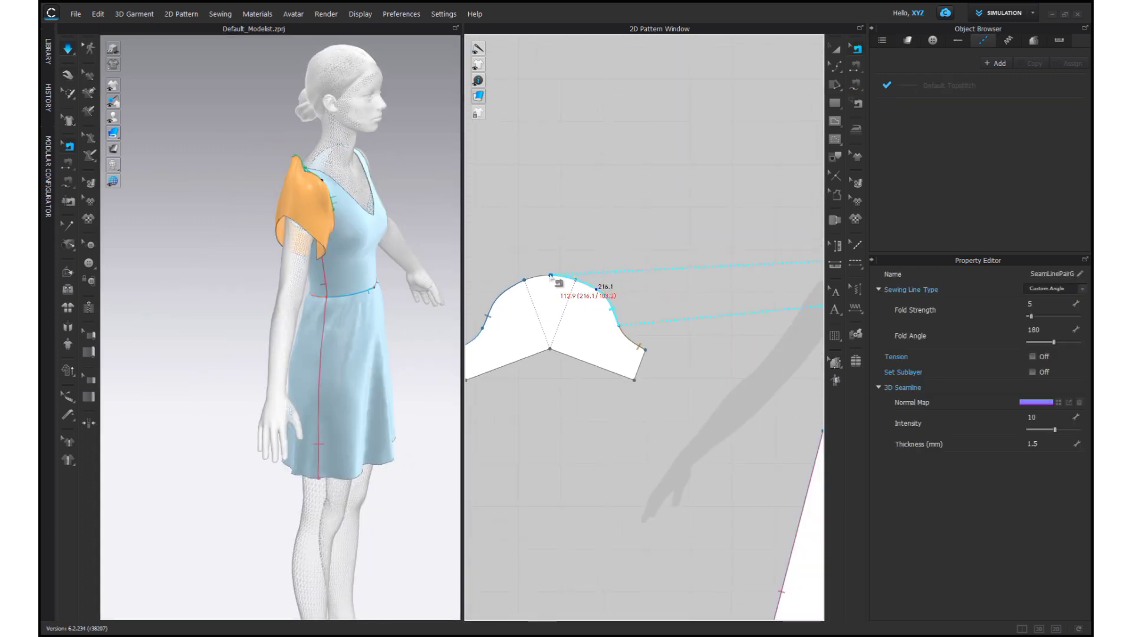
key("space")
Straighten the sleeve hem, delete its midpoint and lengthen the sleeve until its side edges are about 173 mm long
right_click_drag(339, 133, 292, 165)
scroll(562, 351, "down", 2)
middle_click_drag(562, 352, 596, 304)
left_click(592, 315)
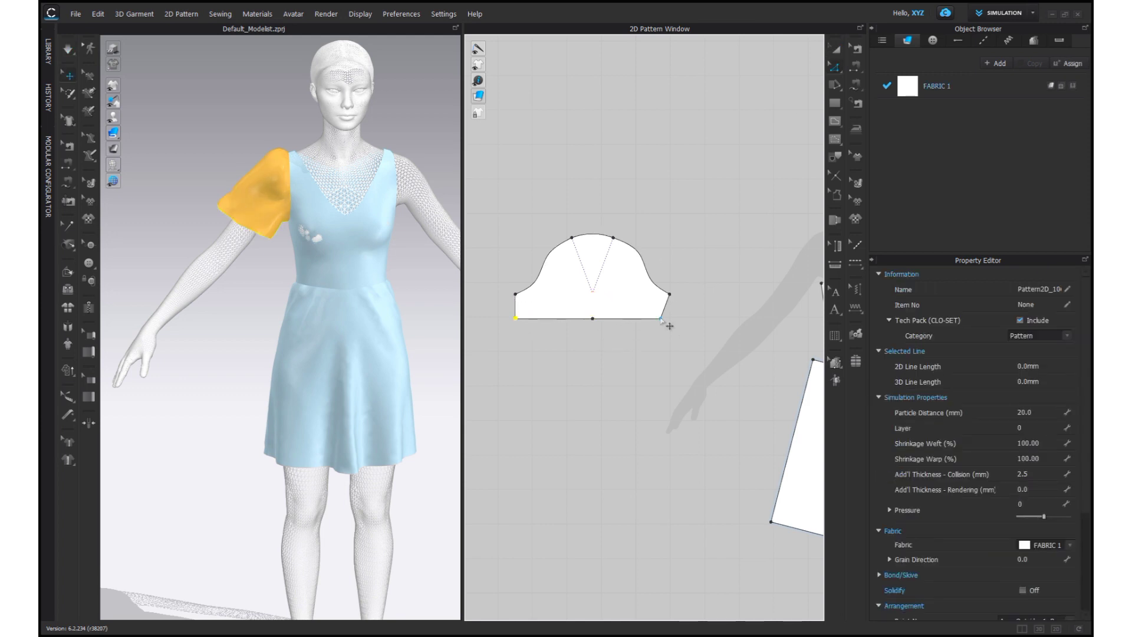
right_click(593, 319)
left_click(615, 324)
left_click_drag(596, 319, 596, 354)
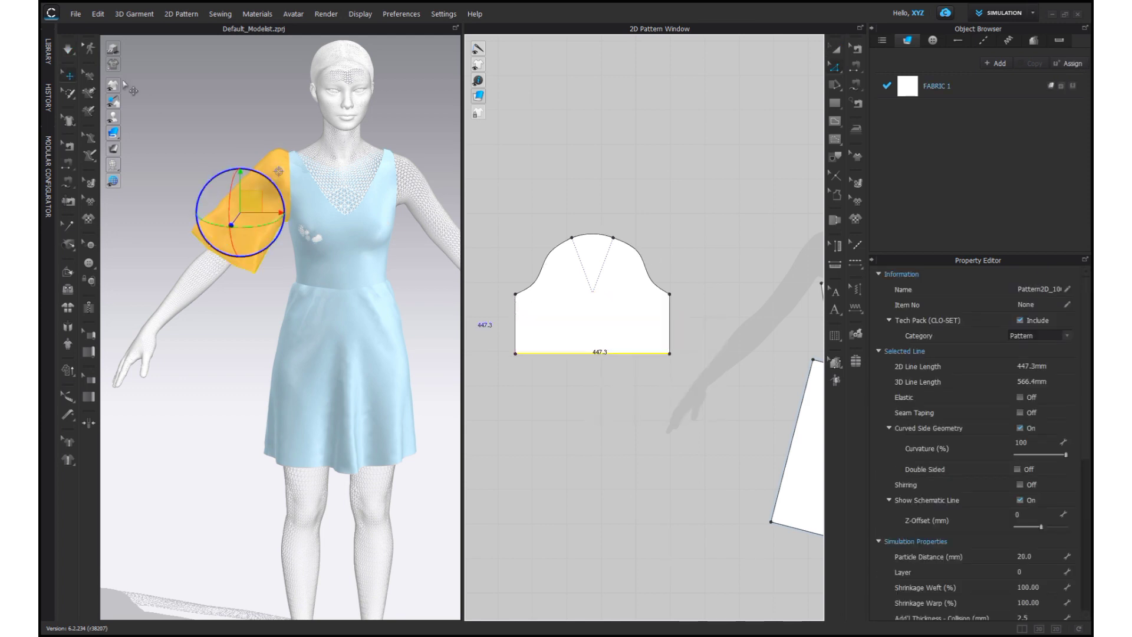
Widen the sleeve by moving both side edges outward to a hem width of about 632 mm, and simulate
left_click(66, 52)
left_click_drag(670, 319, 698, 319)
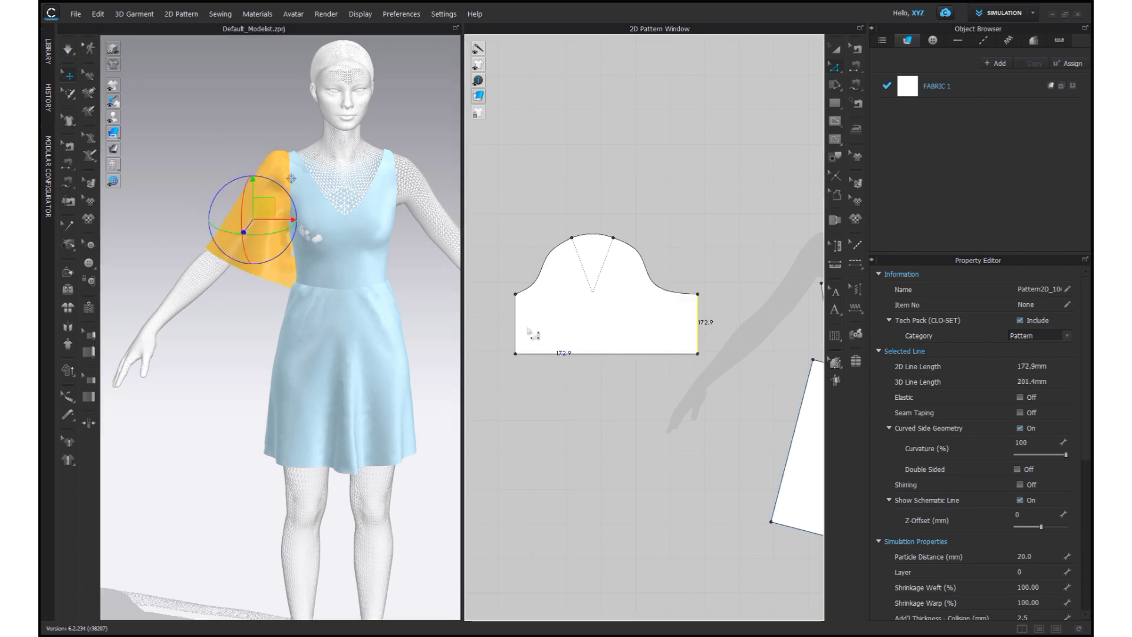
left_click_drag(481, 332, 480, 332)
key("space")
Sew the sleeve's two side edges together as the underarm seam and simulate
right_click_drag(254, 254, 421, 236)
left_click(856, 66)
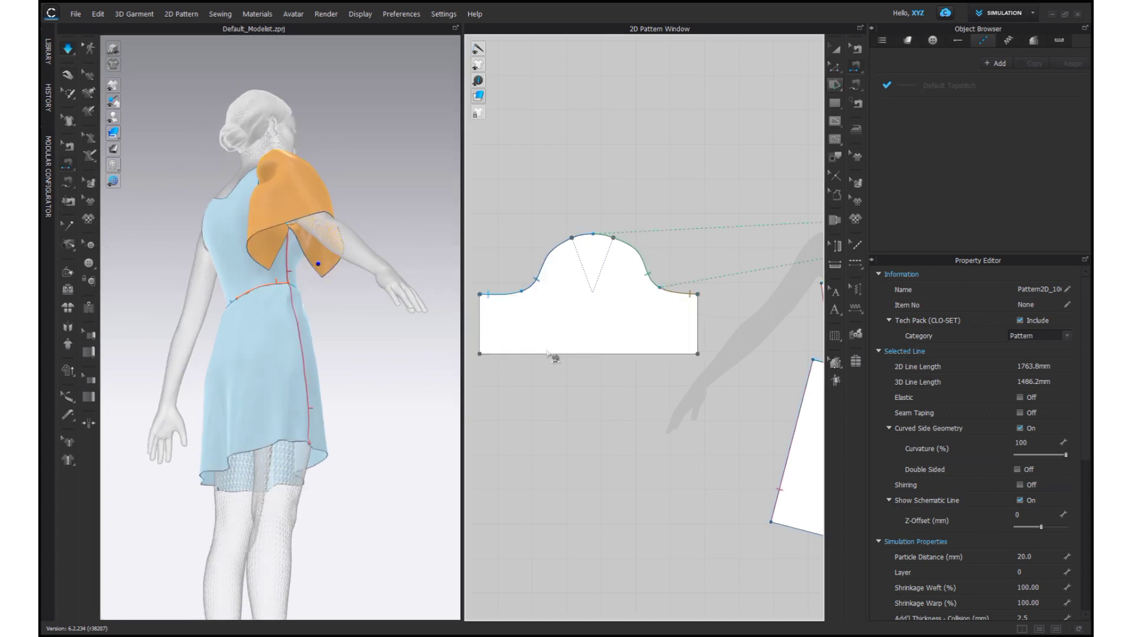
left_click(480, 336)
left_click(698, 334)
left_click(69, 51)
Draw a narrow cuff band below the sleeve, place it on the Arm_Outside_2_R arrangement point and shorten it
left_click(69, 51)
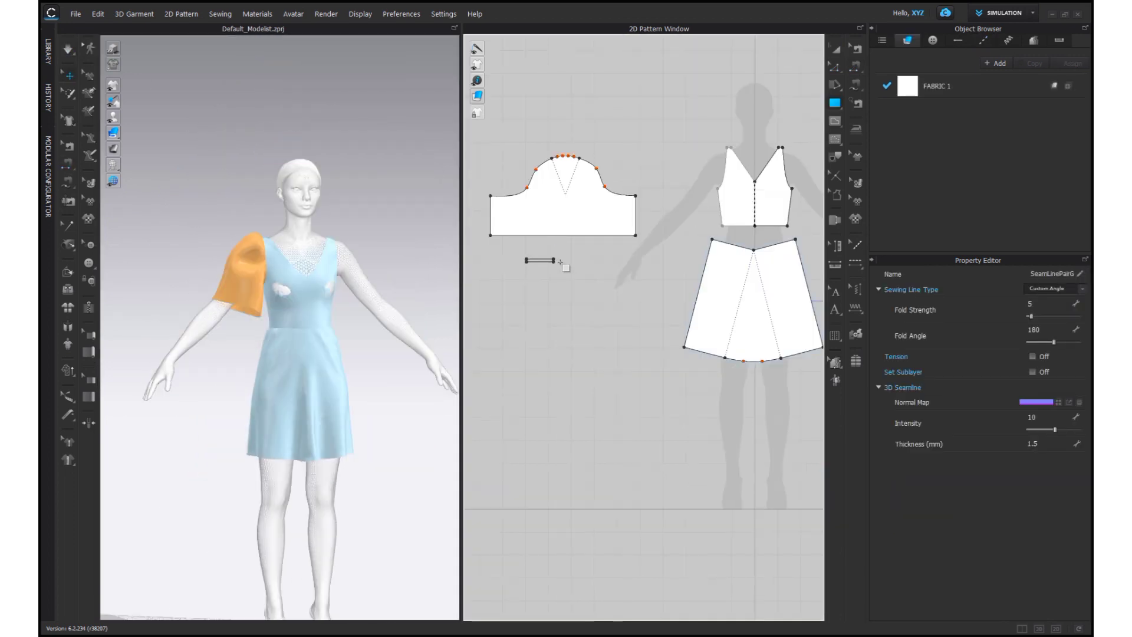
left_click(228, 302)
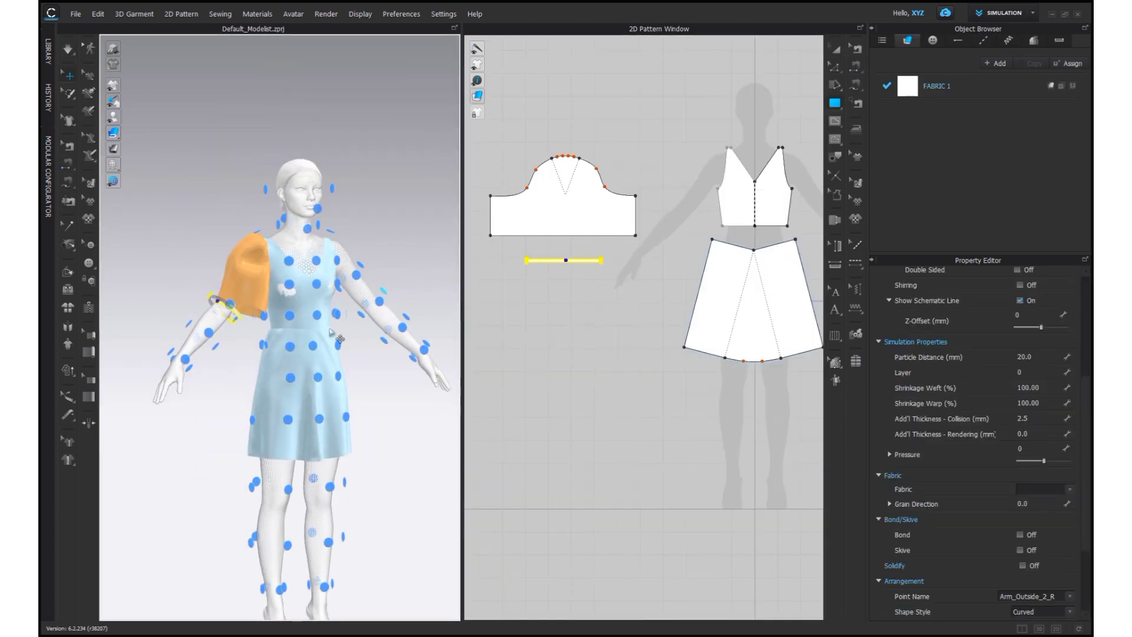
key("a")
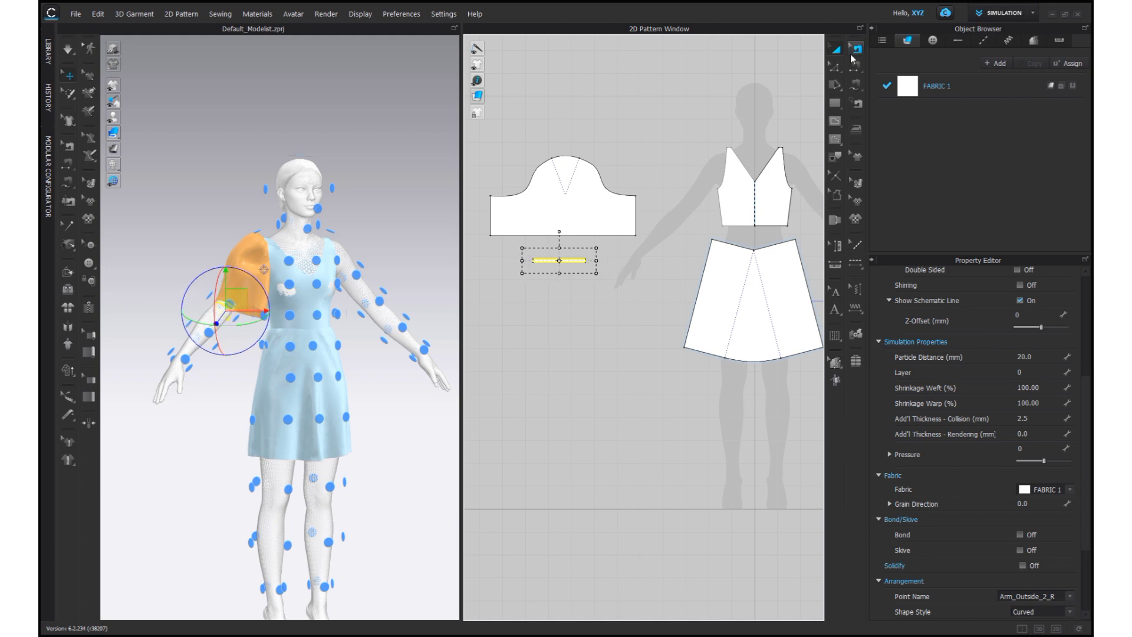
Sew the cuff band's two short ends together
left_click(855, 66)
scroll(547, 272, "up", 5)
left_click(506, 235)
left_click(662, 236)
Turn on Bond for the cuff band with Stretch-Warp 46, set its particle distance to 10 mm and simulate
scroll(663, 315, "down", 3)
scroll(1057, 489, "down", 2)
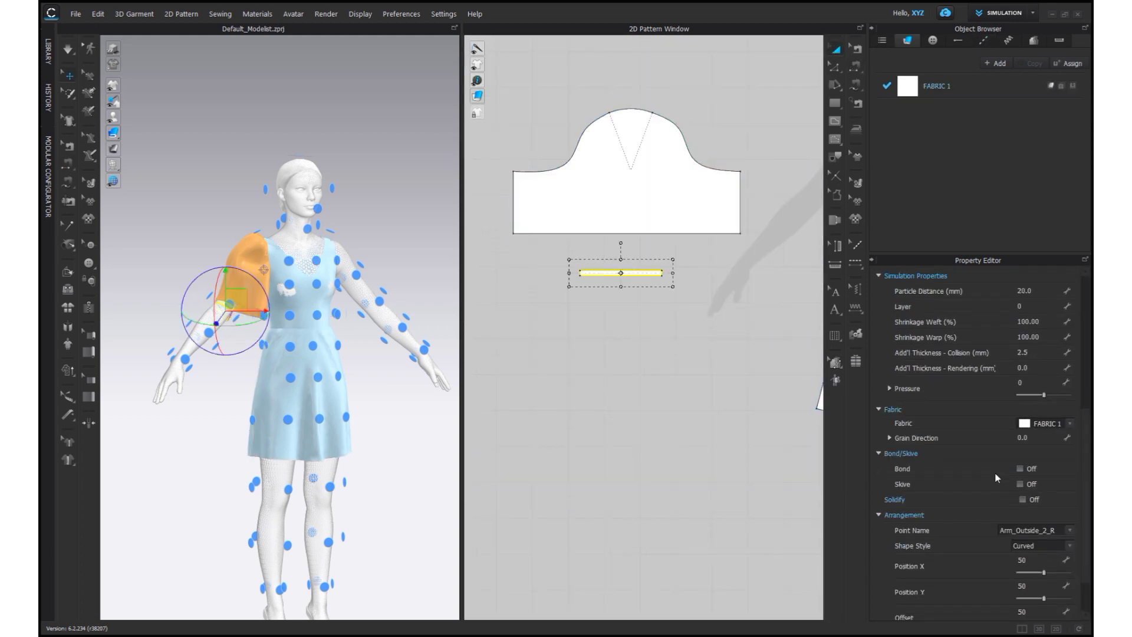
left_click(1019, 471)
scroll(1014, 460, "down", 3)
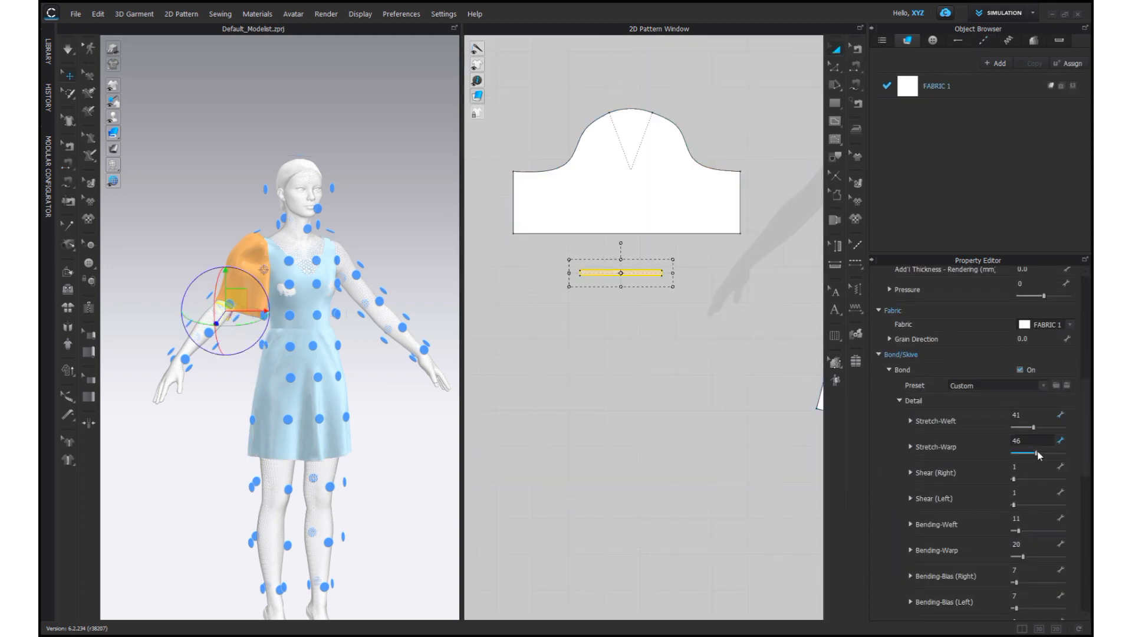
scroll(1036, 325, "up", 3)
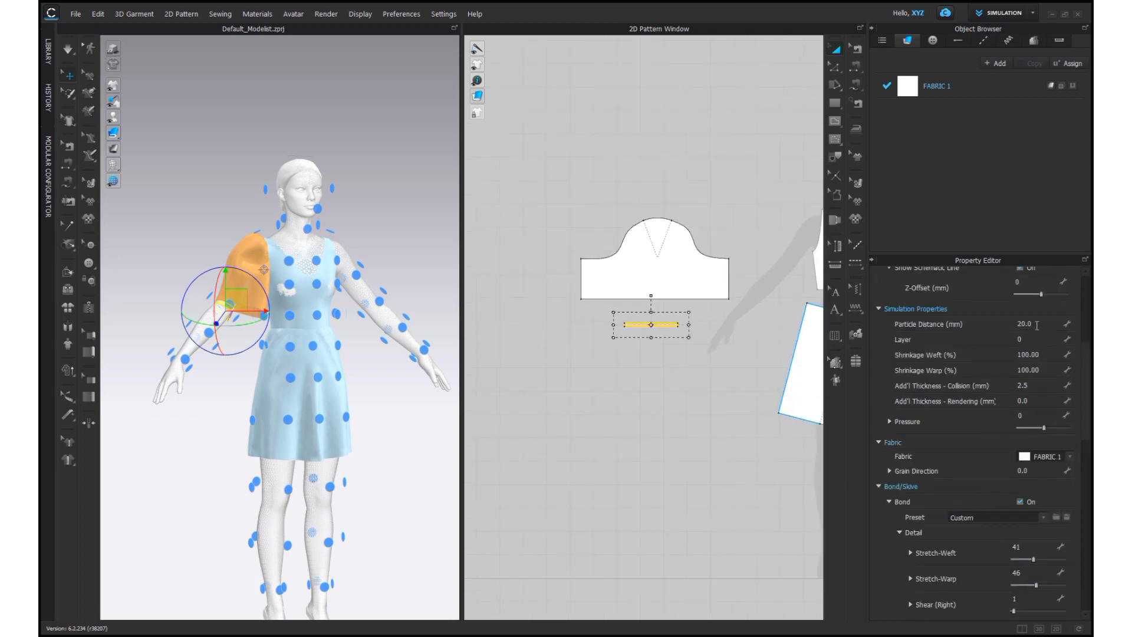
left_click(68, 49)
Shorten the cuff band to about 216 mm so it fits the arm more tightly, and simulate
scroll(232, 303, "up", 5)
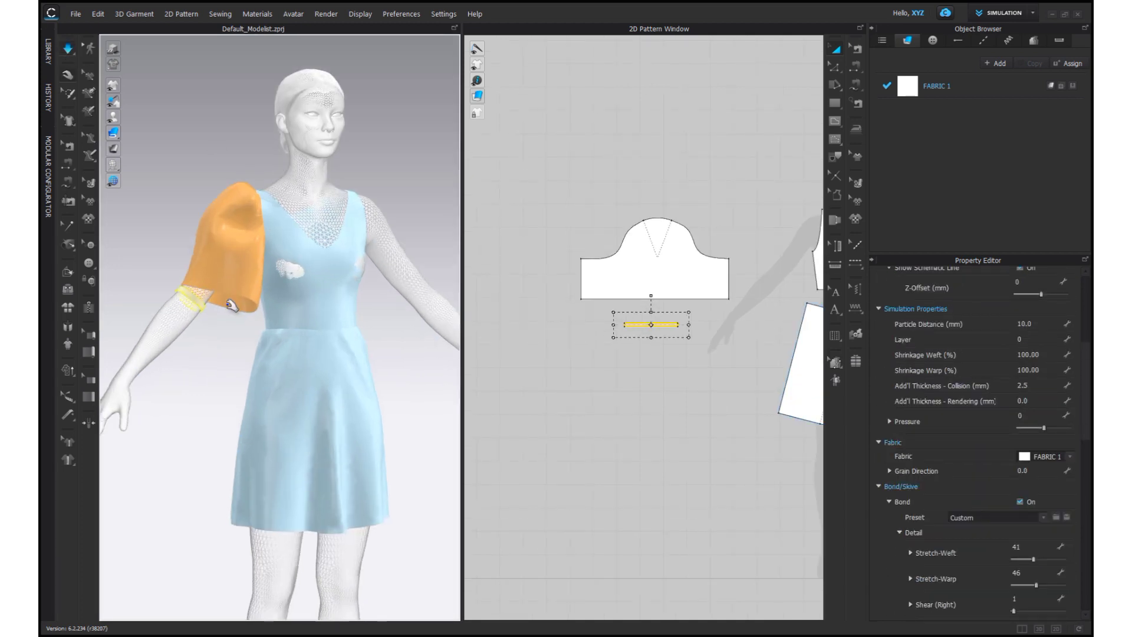
right_click_drag(233, 304, 276, 314)
scroll(652, 336, "up", 5)
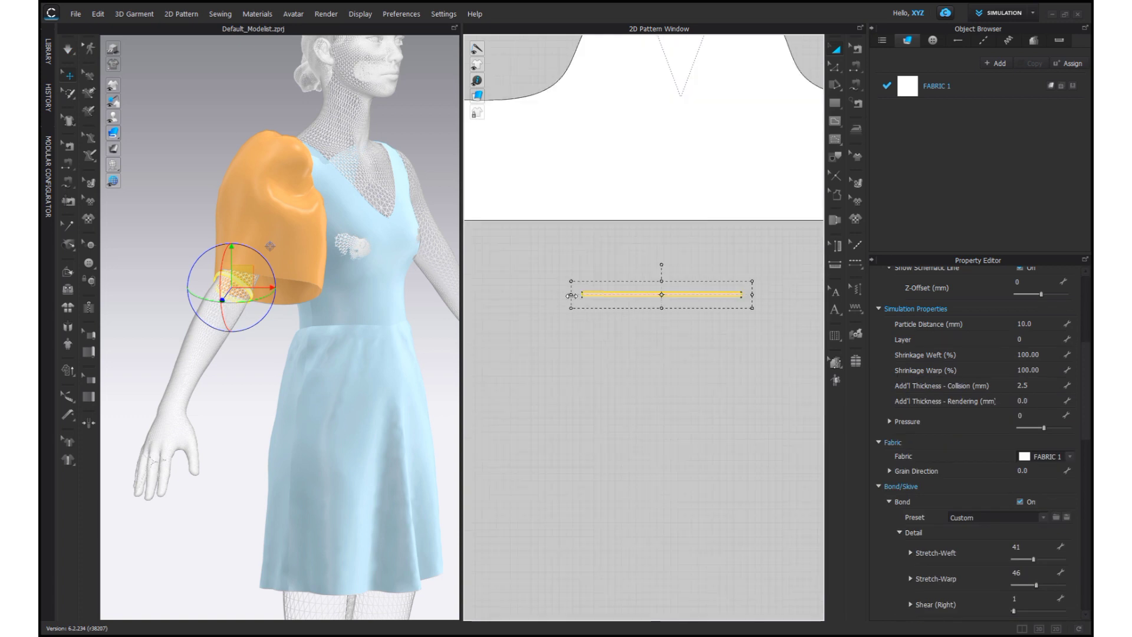
left_click(68, 49)
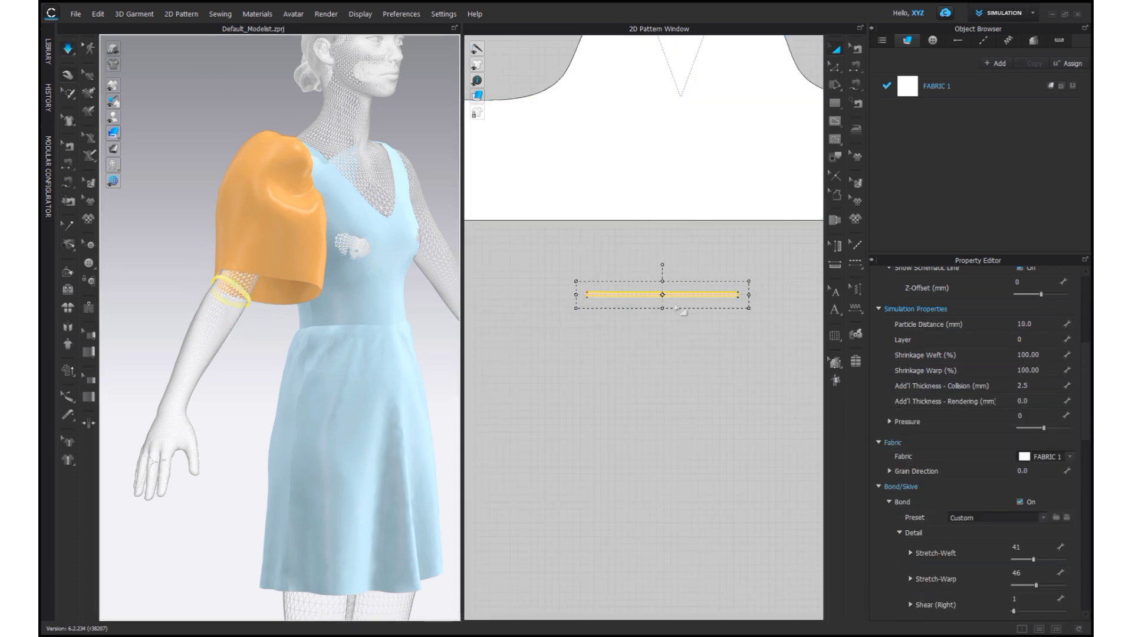
Strengthen the cuff band, raise the weft stretch value of its bond and stop the simulation
right_click(654, 293)
left_click(690, 359)
scroll(1034, 493, "down", 3)
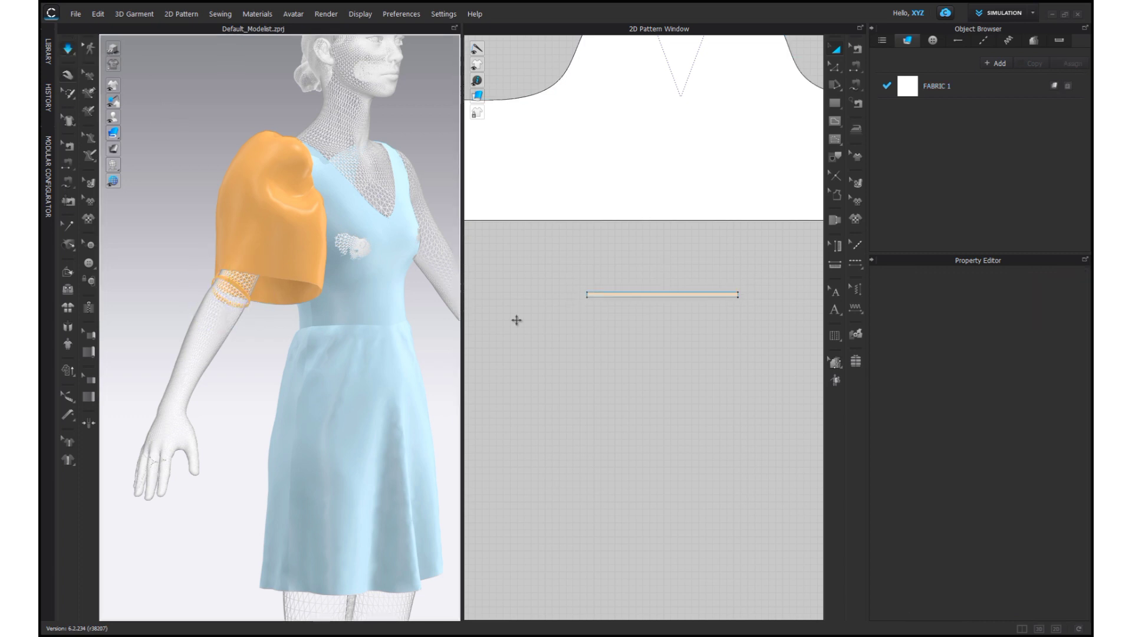
left_click(700, 294)
left_click_drag(1033, 498, 1047, 498)
key("space")
left_click(213, 146)
scroll(214, 148, "up", 2)
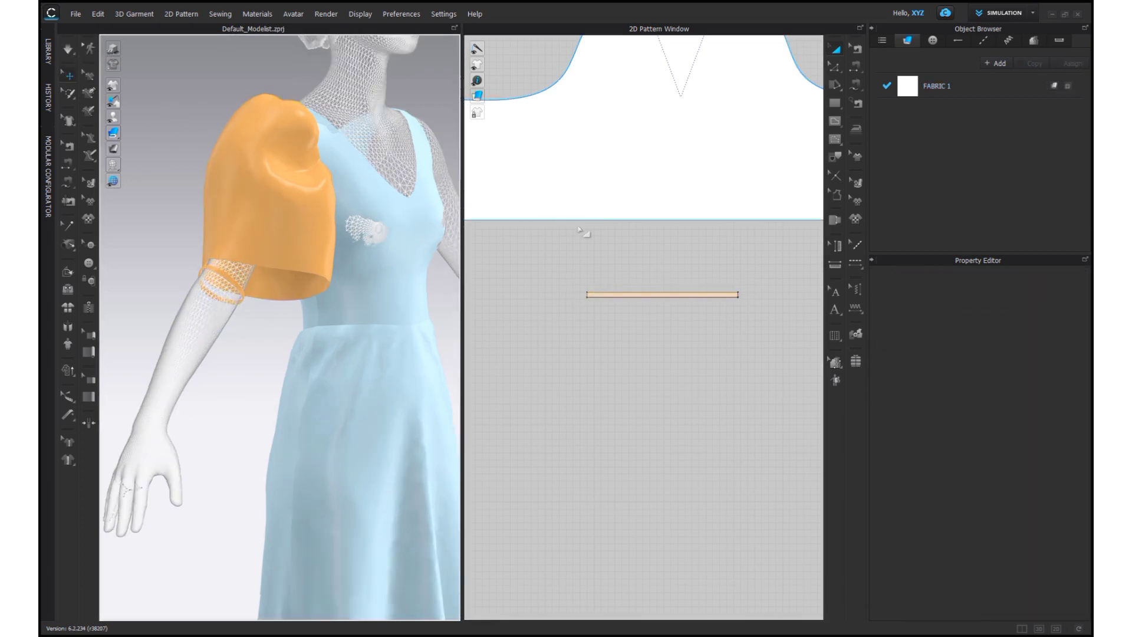
Sew the cuff band's upper edge to the whole sleeve hem and simulate the gathered sleeve
left_click(854, 70)
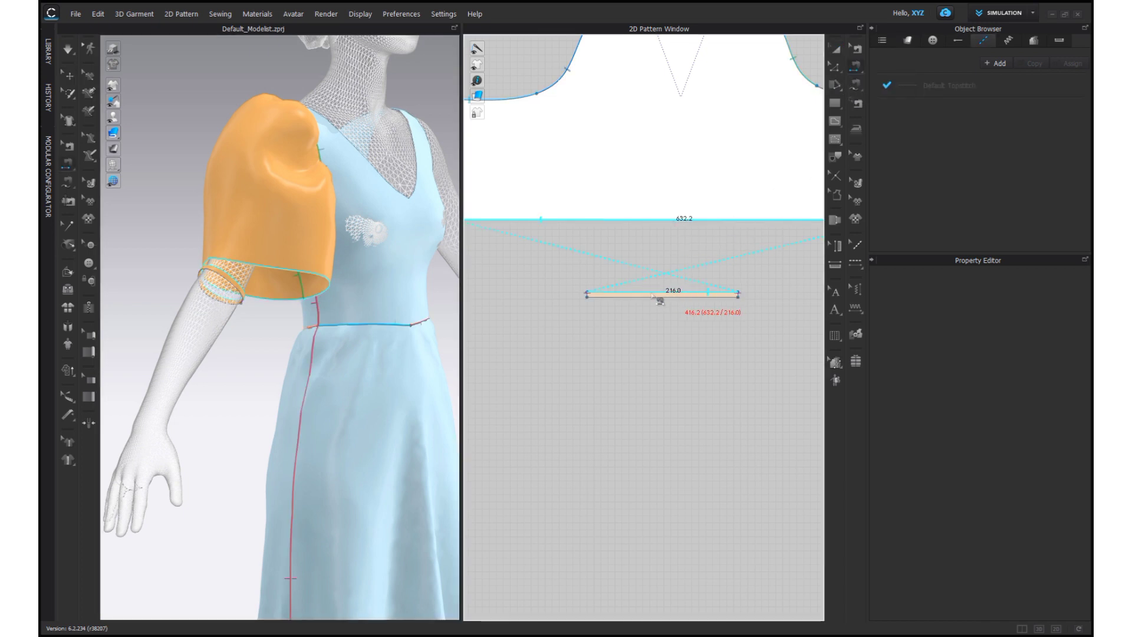
left_click(626, 299)
left_click(68, 50)
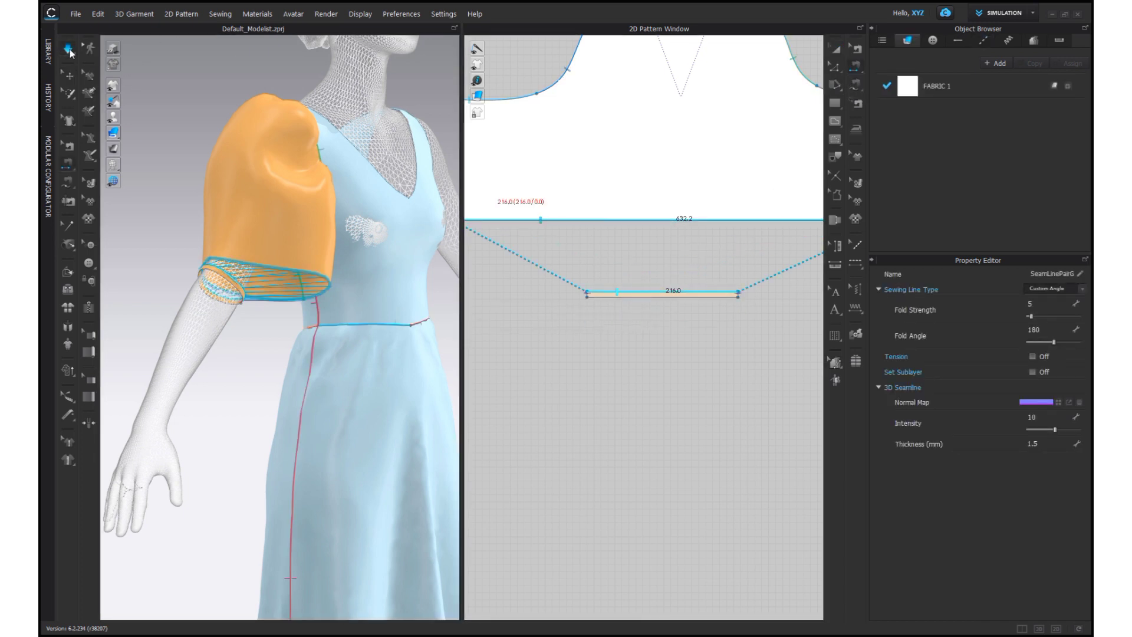
scroll(319, 218, "down", 5)
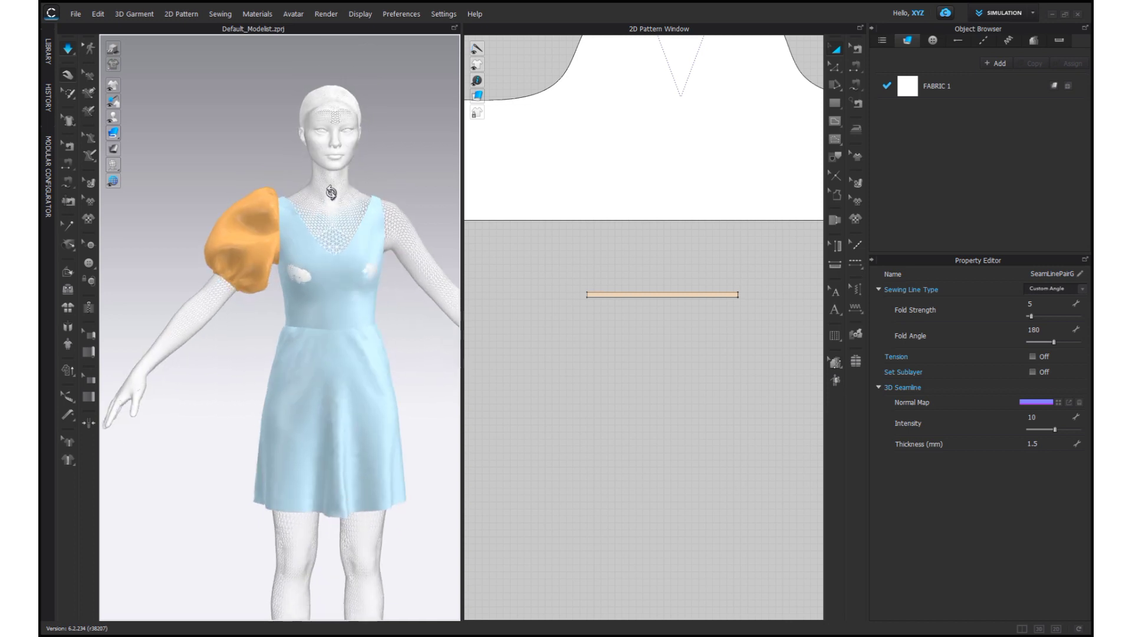
right_click_drag(325, 218, 345, 211)
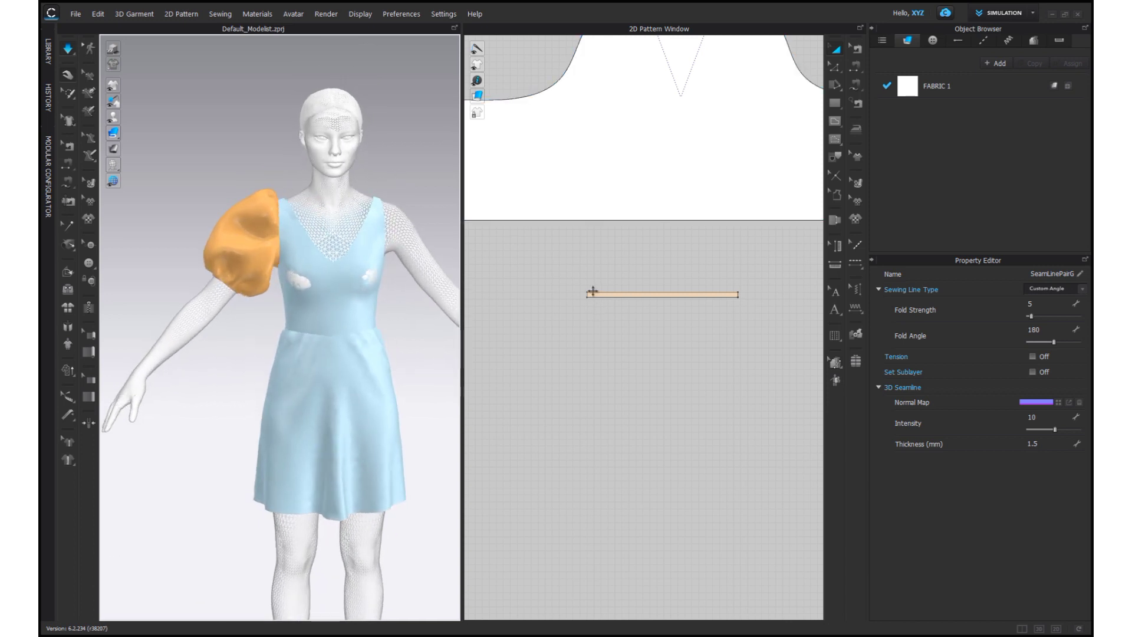
Remove the strengthening from the sleeve and the cuff band together while the simulation runs
scroll(593, 291, "down", 4)
left_click_drag(504, 139, 715, 394)
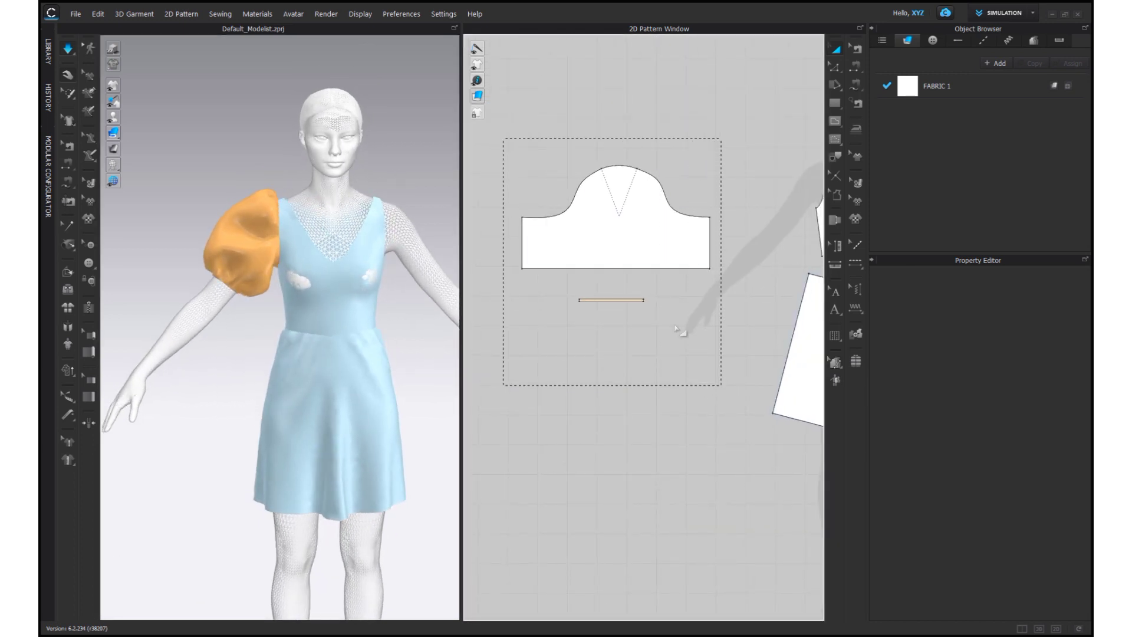
left_click_drag(677, 329, 679, 330)
right_click(624, 234)
left_click(663, 405)
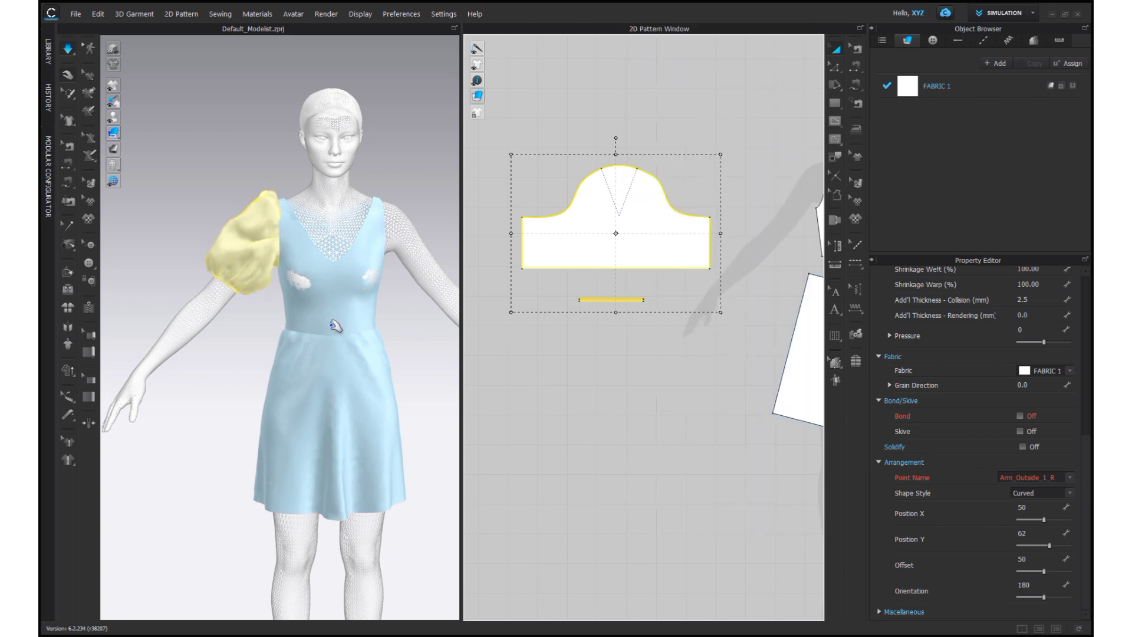
right_click_drag(334, 324, 265, 308)
left_click(259, 316)
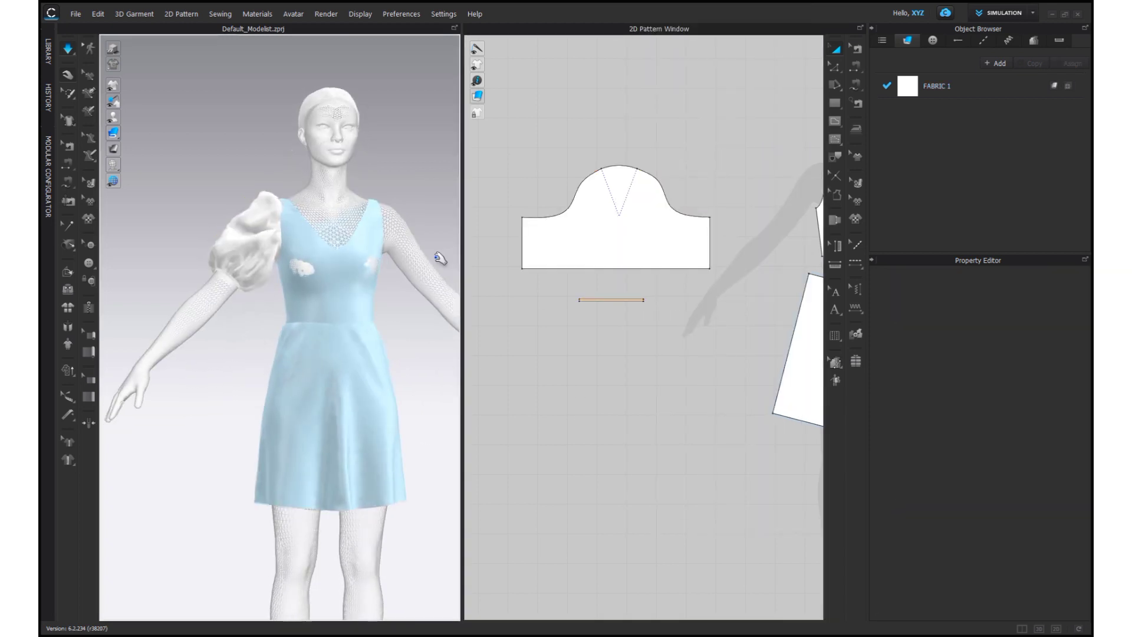
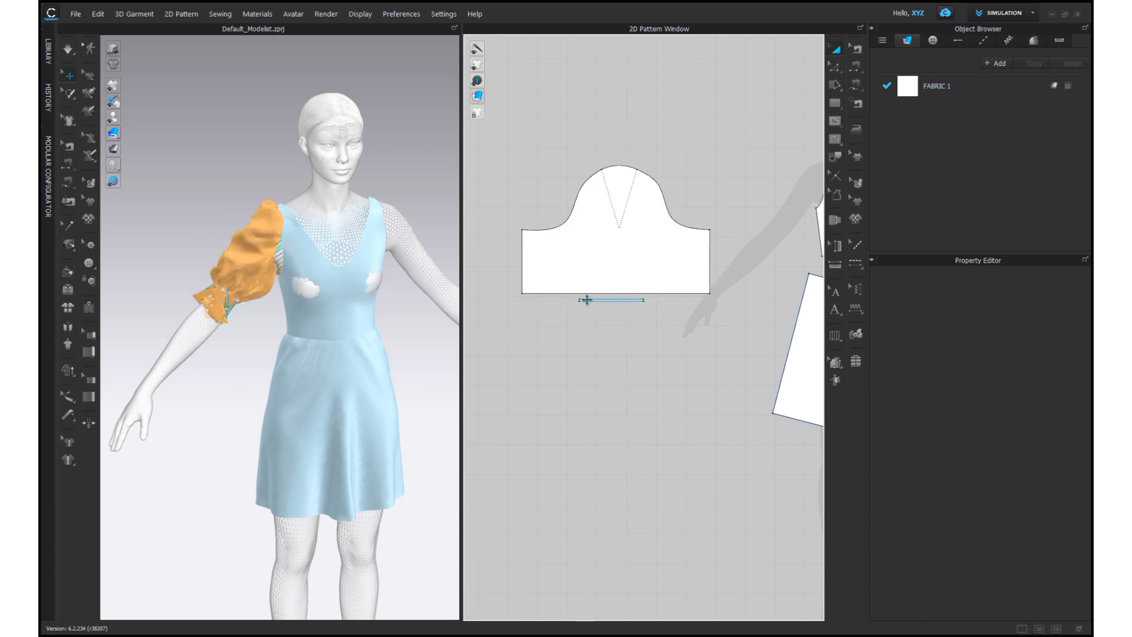
Freeze the cuff band and simulate the lengthened sleeve
right_click(587, 300)
left_click(613, 345)
left_click(71, 49)
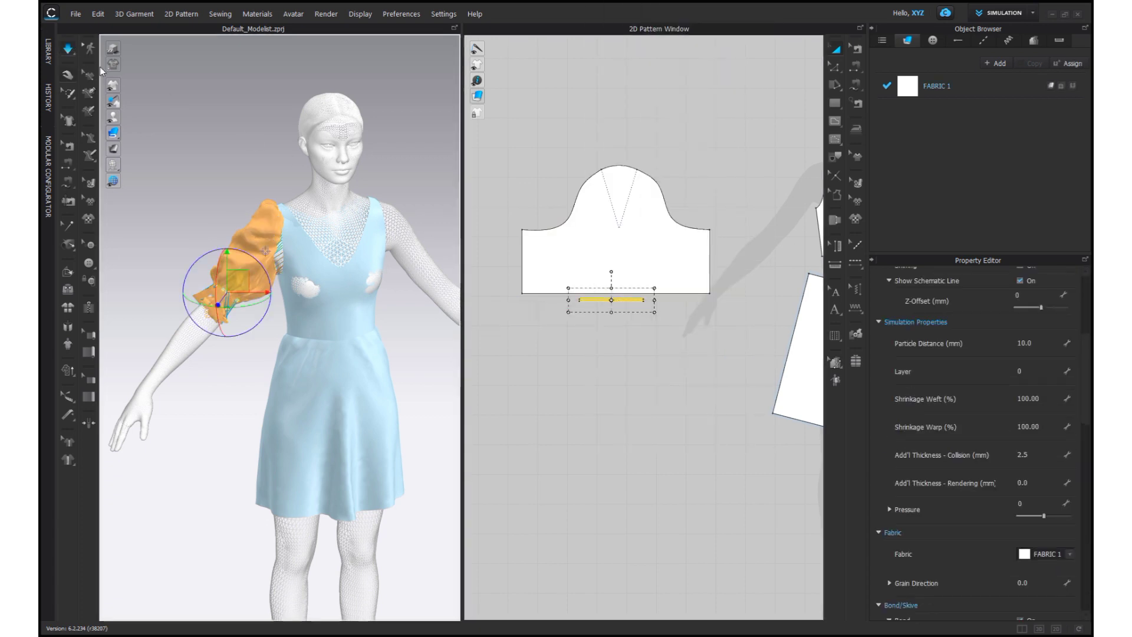
Pull the sleeve's cloth outward and up toward the shoulder during simulation to shape the puff
left_click(230, 252)
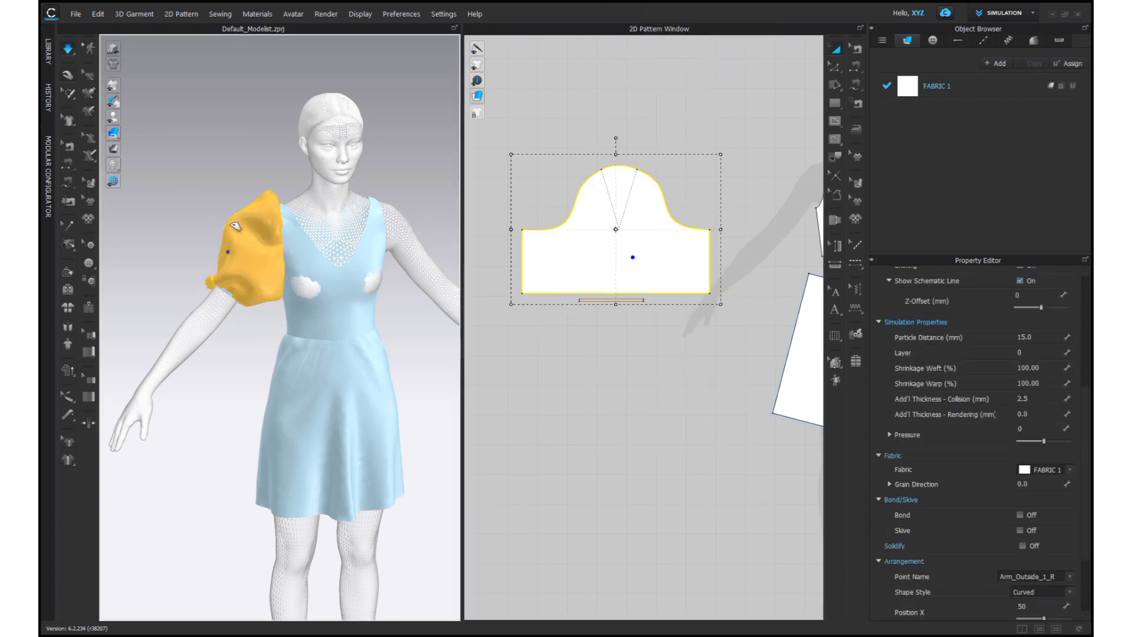
right_click_drag(227, 268, 130, 274)
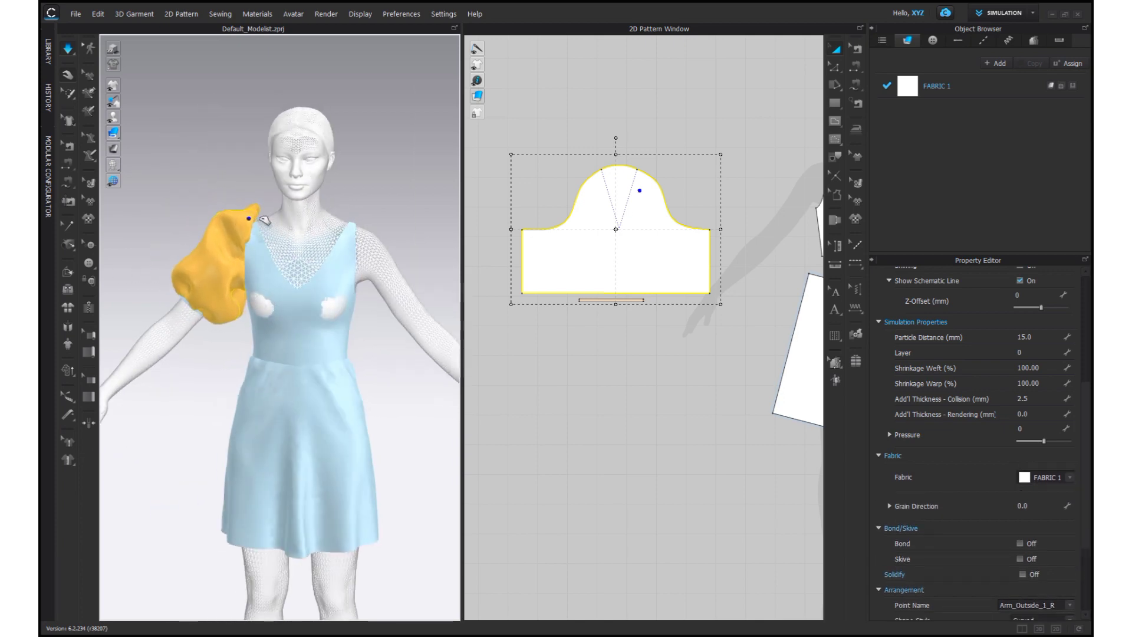
scroll(272, 235, "up", 5)
right_click_drag(257, 218, 277, 228)
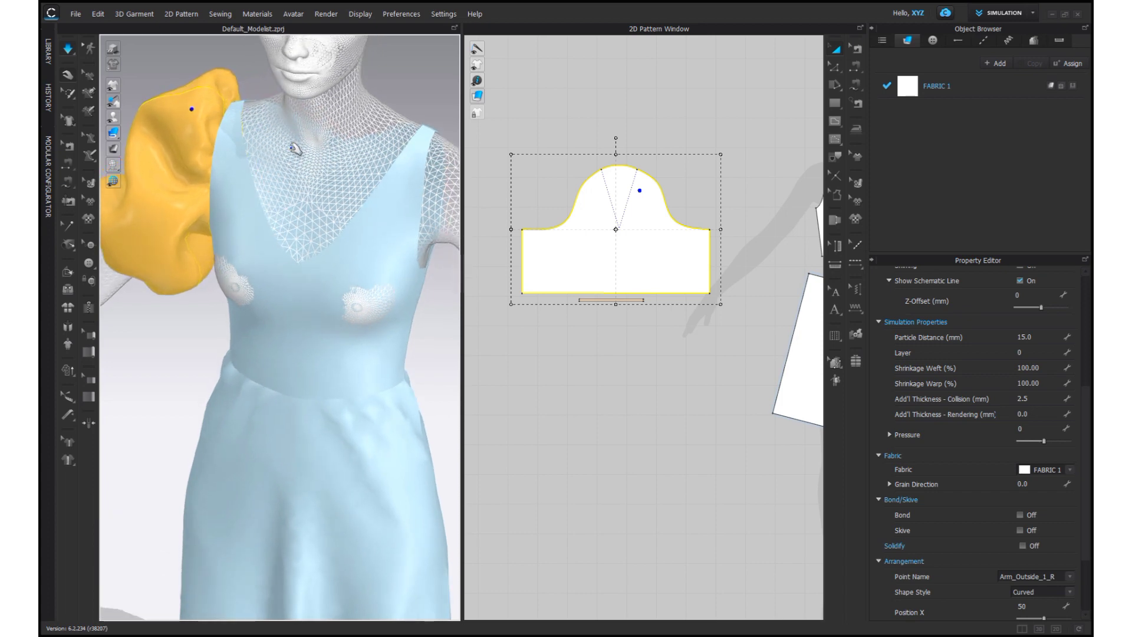
mouse_move(295, 149)
right_mouse_down()
mouse_move(384, 113)
mouse_move(600, 116)
mouse_move(442, 119)
mouse_move(290, 164)
right_mouse_up()
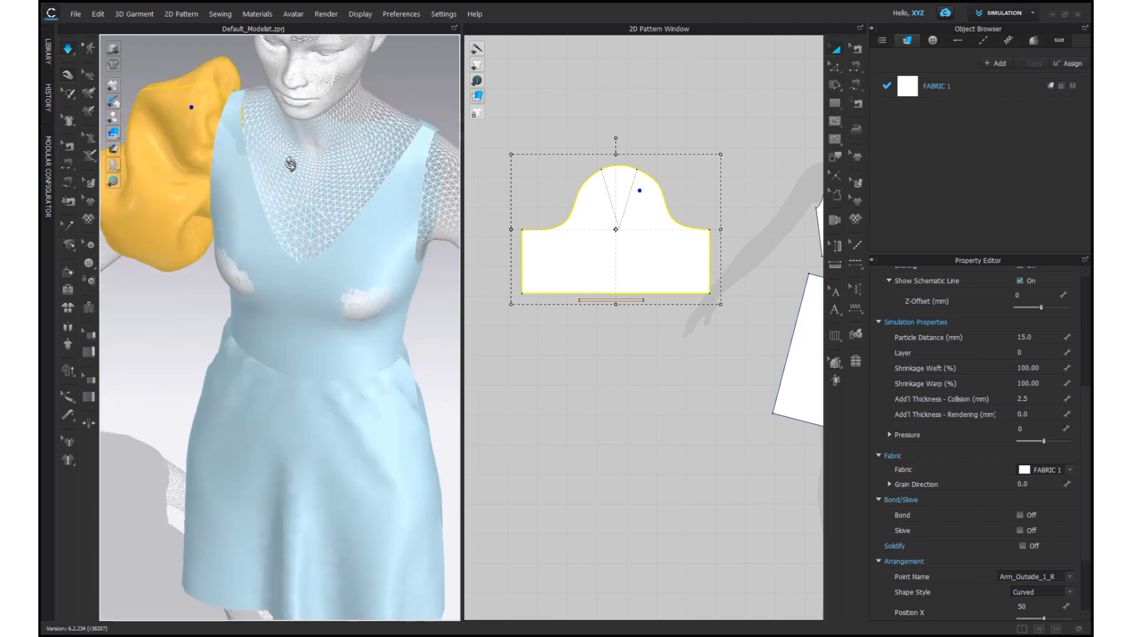
scroll(286, 178, "up", 3)
middle_click_drag(286, 179, 376, 197)
scroll(368, 196, "down", 4)
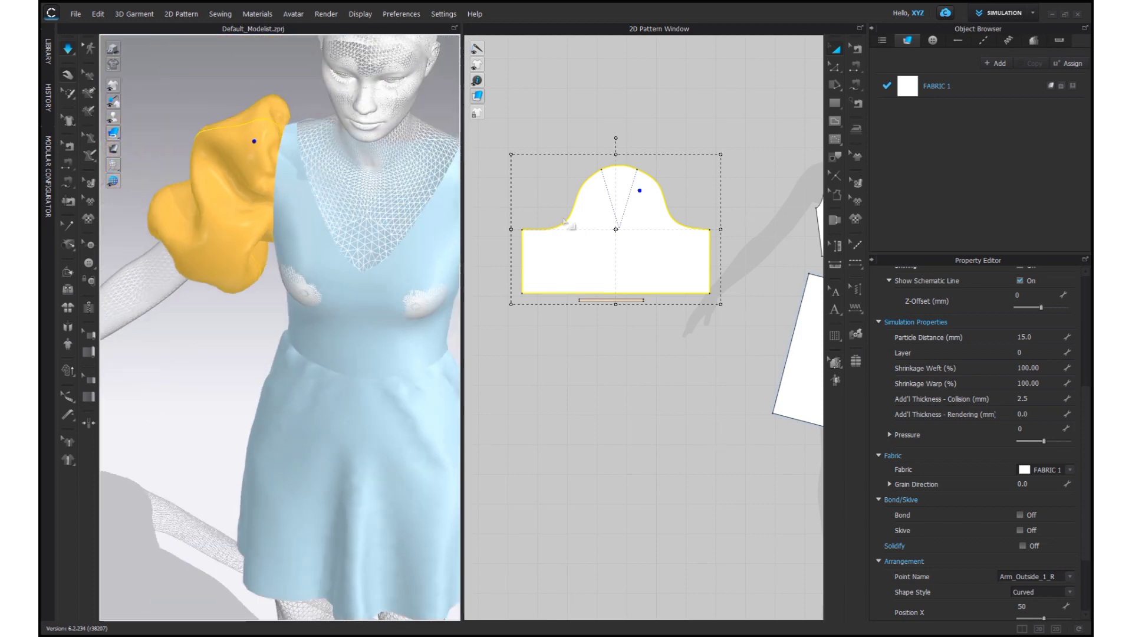
Remove the strengthening from the sleeve and let it drape over the arm
right_click(586, 232)
left_click(599, 354)
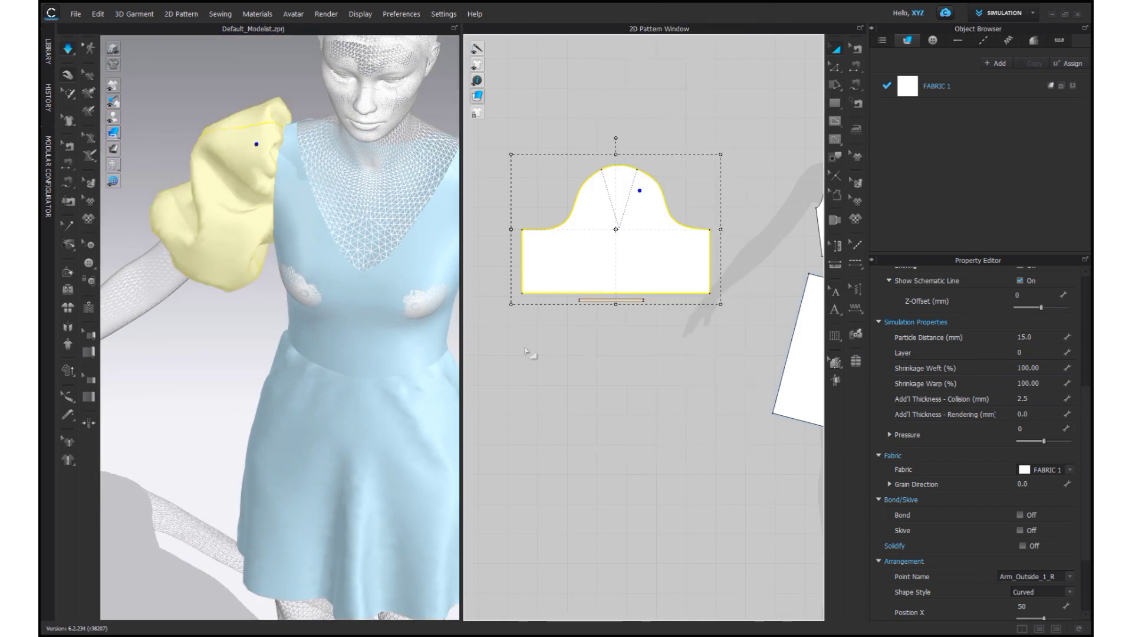
scroll(302, 311, "up", 2)
right_click_drag(301, 310, 322, 229)
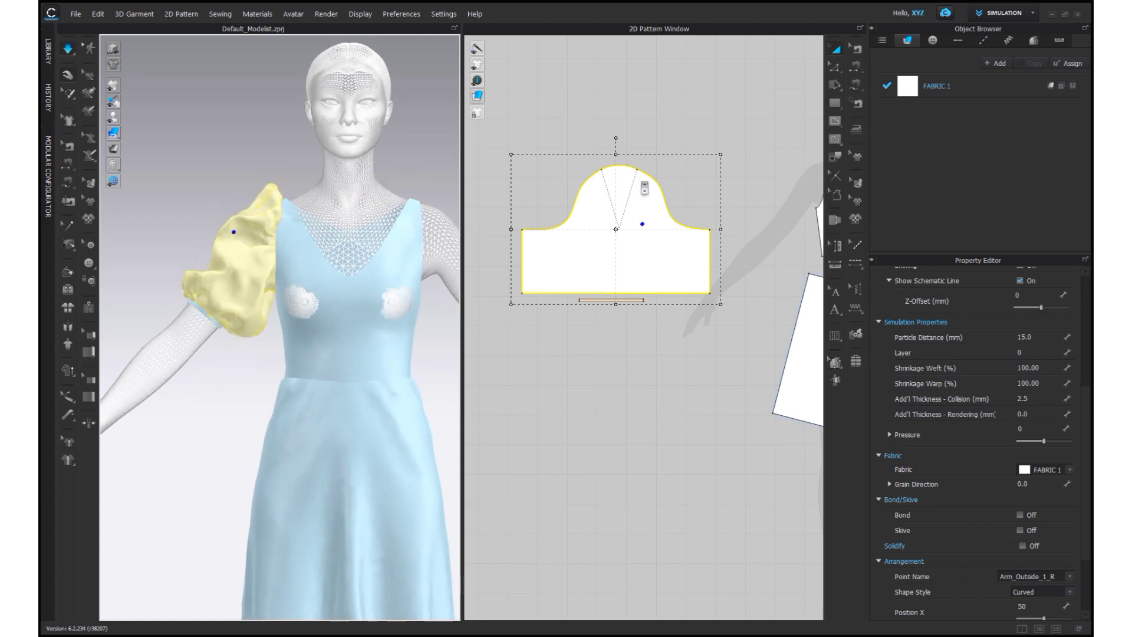
Lower the top segment of the sleeve cap by about 15.5 mm to flatten the curve, and simulate the reshaped sleeve
scroll(644, 187, "up", 4)
middle_click_drag(643, 188, 650, 226)
left_click(607, 184)
scroll(590, 207, "up", 2)
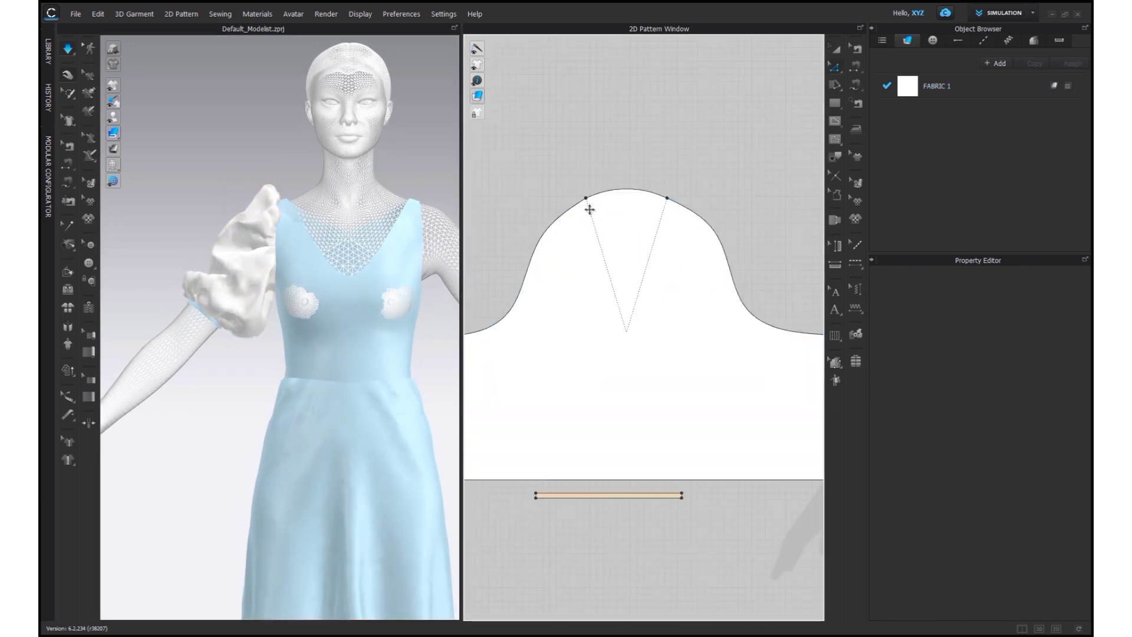
left_click(587, 198)
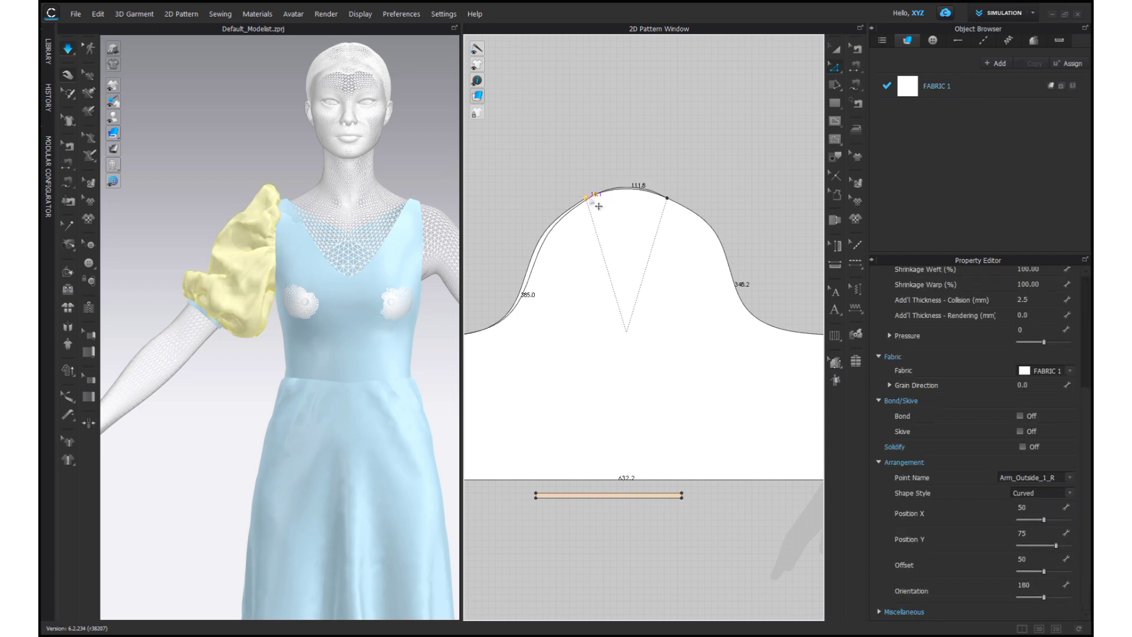
left_click(620, 196)
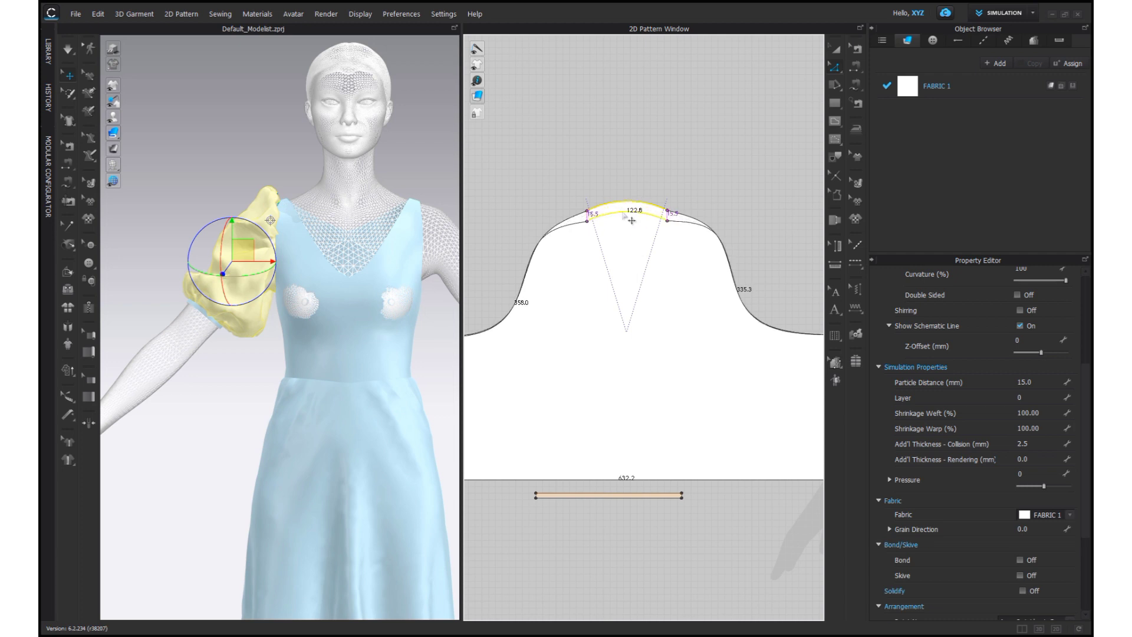
left_click(61, 54)
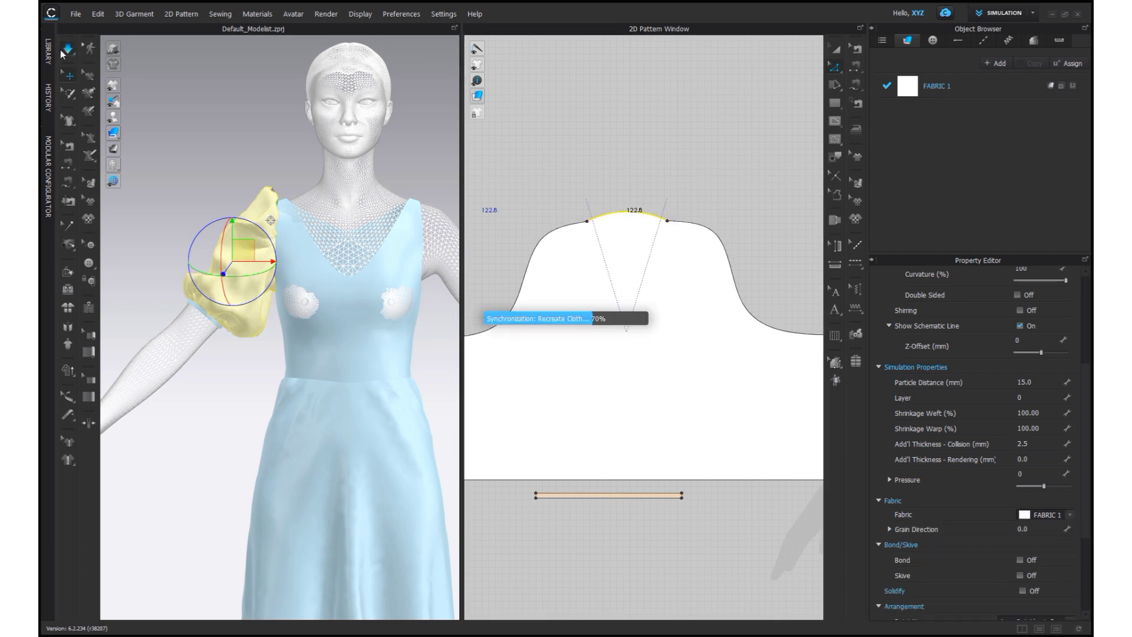
Bond the sleeve with custom settings: Stretch-Weft and Stretch-Warp 80, Bending-Weft and Bending-Warp 70
left_click(207, 268)
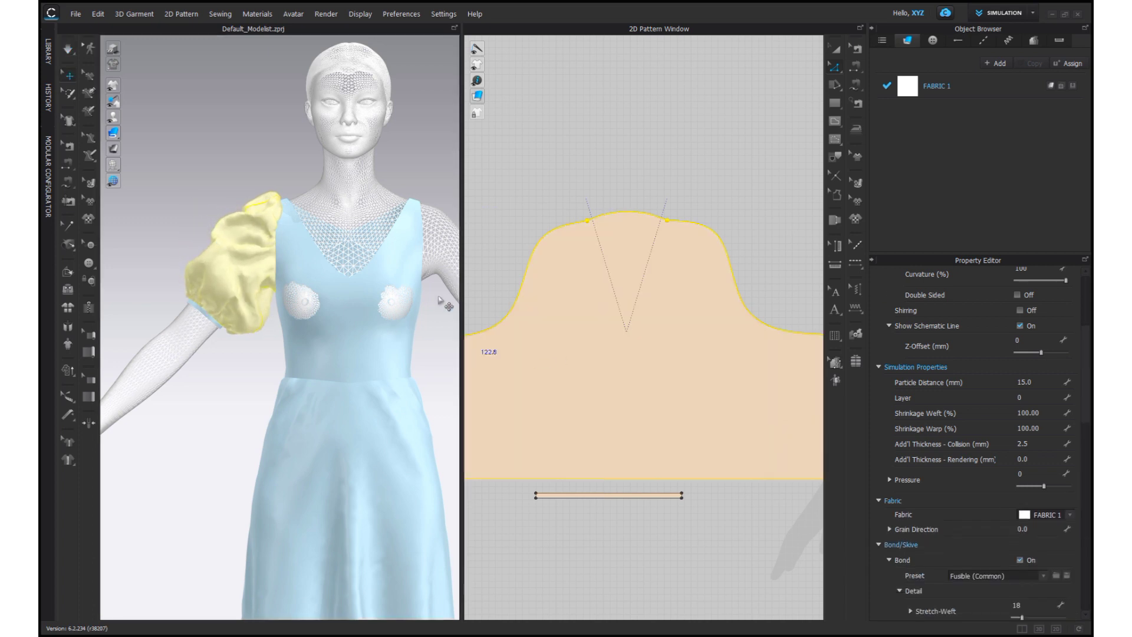
scroll(534, 320, "down", 3)
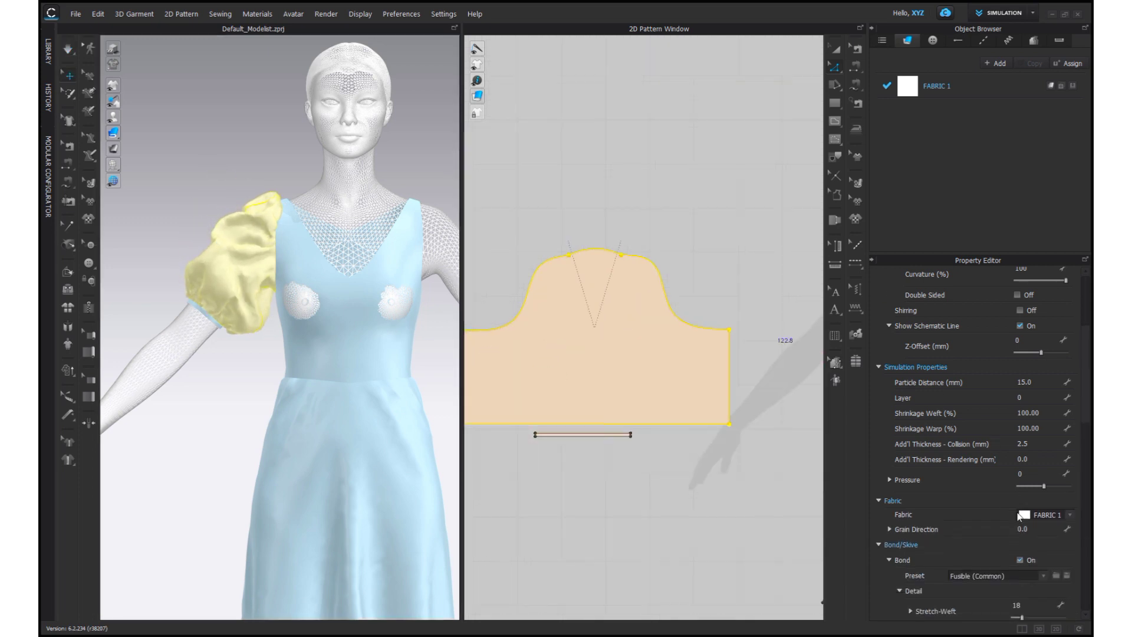
scroll(1029, 525, "down", 5)
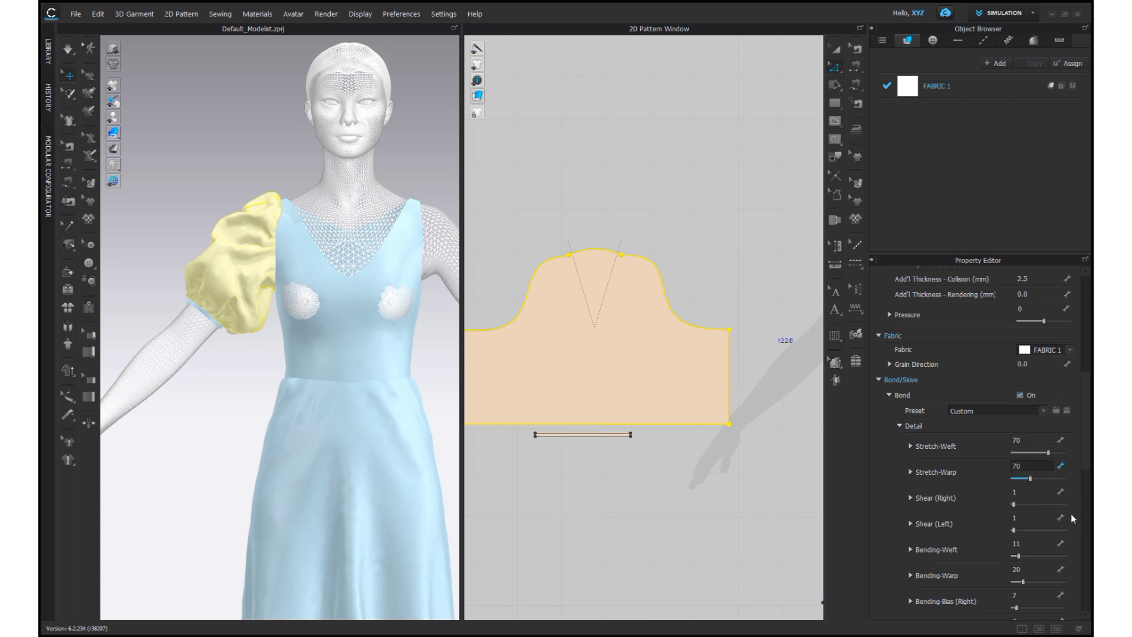
scroll(1029, 522, "down", 2)
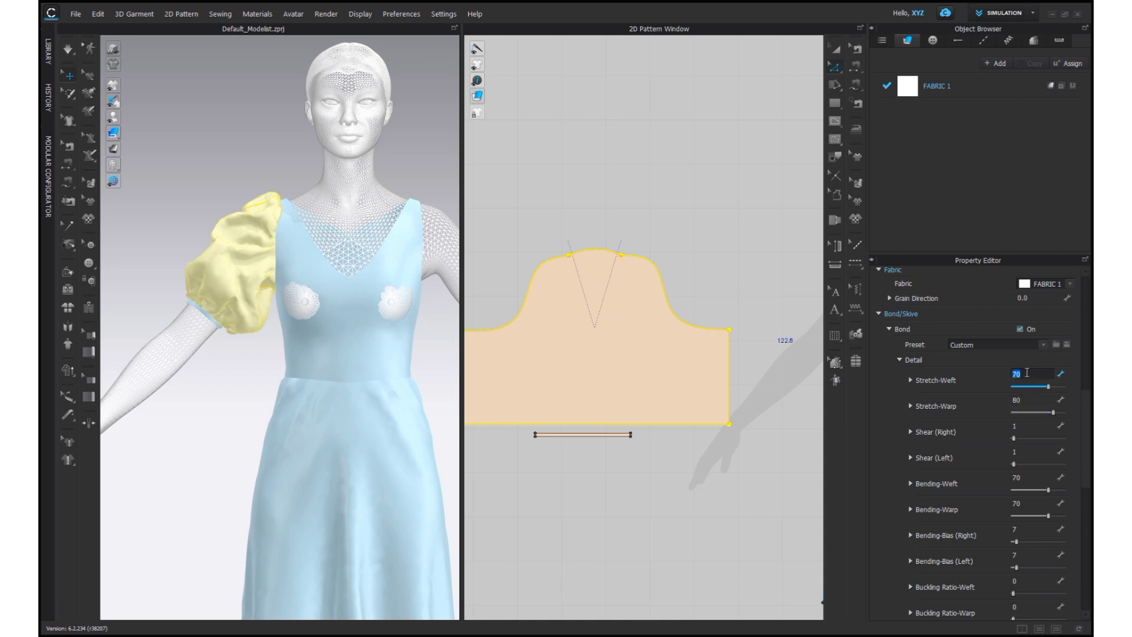
left_click(734, 273)
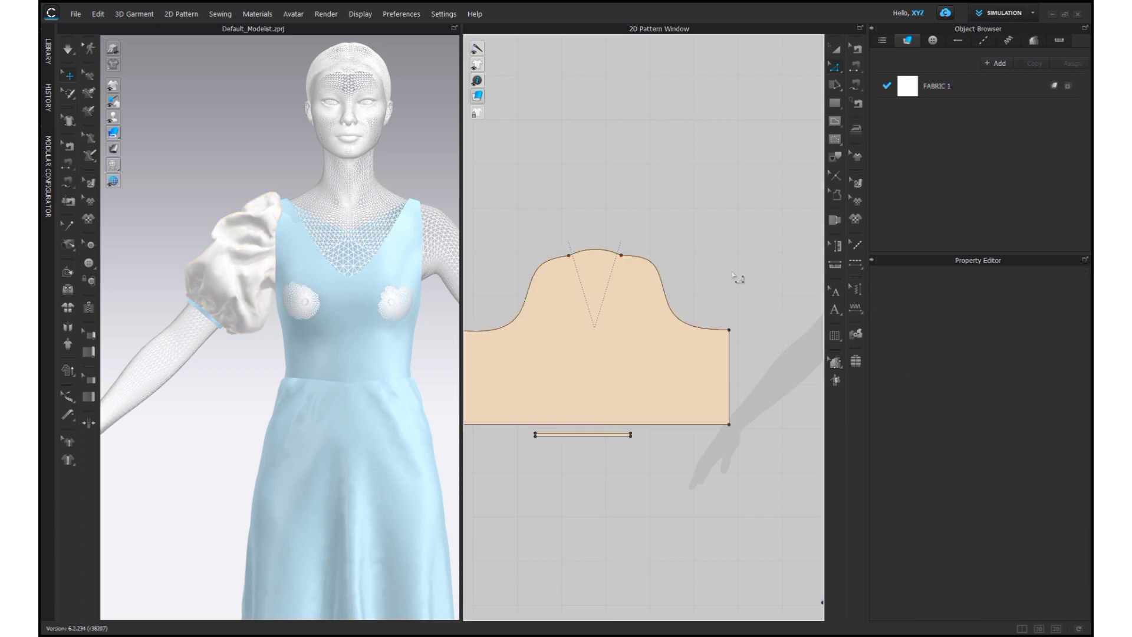
Simulate the garment so the bonded sleeve drapes over the avatar's arm
left_click(67, 51)
right_click_drag(197, 156, 298, 255)
scroll(252, 220, "down", 4)
left_click_drag(217, 270, 195, 249)
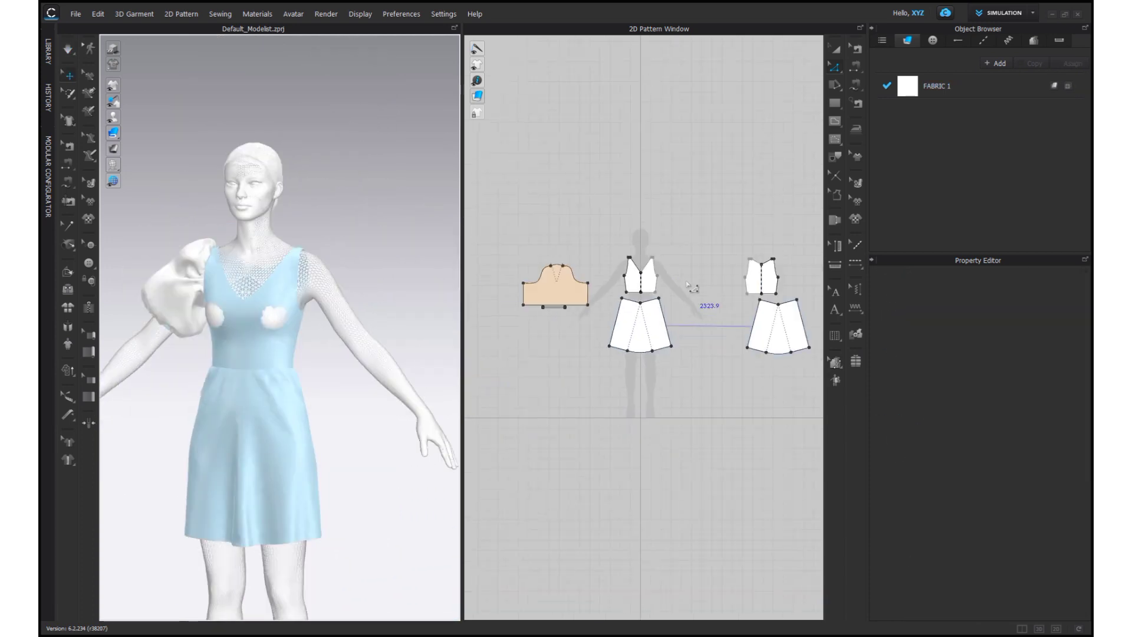
Create a linked symmetric copy of the cuff band and place it on the opposite side of the pattern layout
scroll(551, 312, "up", 5)
left_click_drag(521, 213, 747, 250)
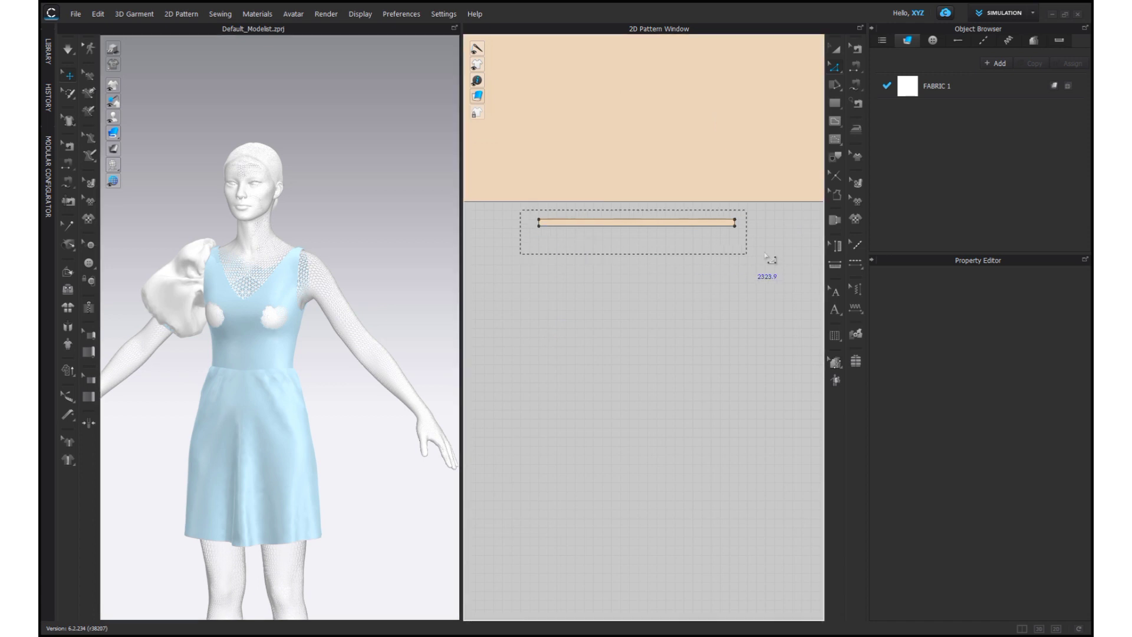
right_click(605, 226)
left_click(657, 361)
scroll(639, 309, "down", 5)
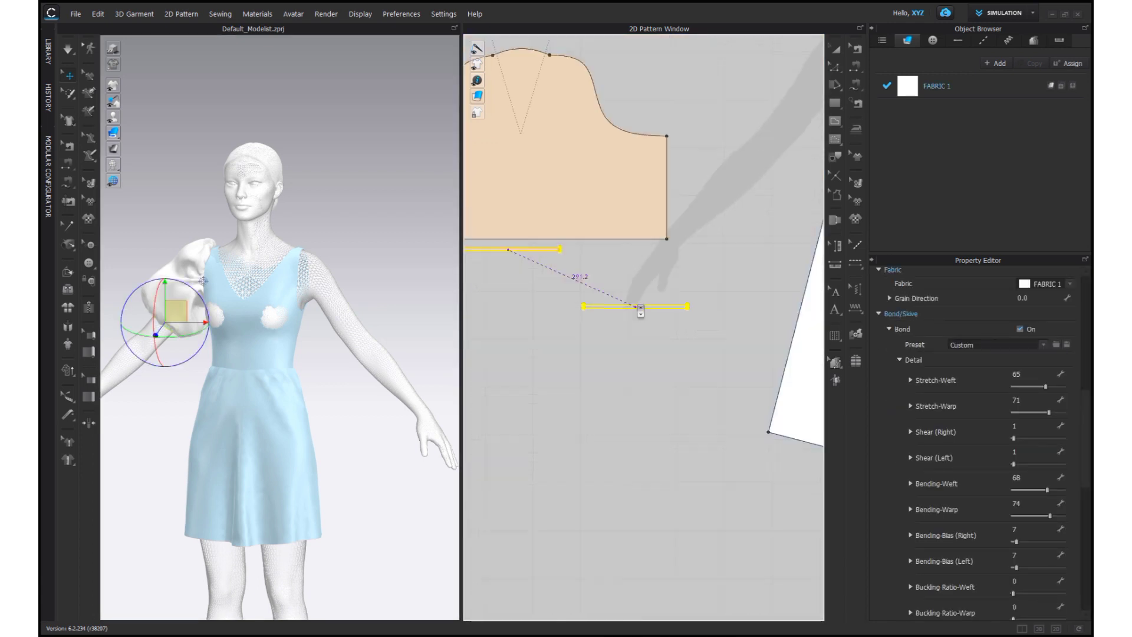
left_click(636, 301)
Arrange the copied cuff band around the avatar's left upper arm with the arrangement points and start the simulation
scroll(369, 306, "up", 3)
right_click_drag(366, 306, 294, 306)
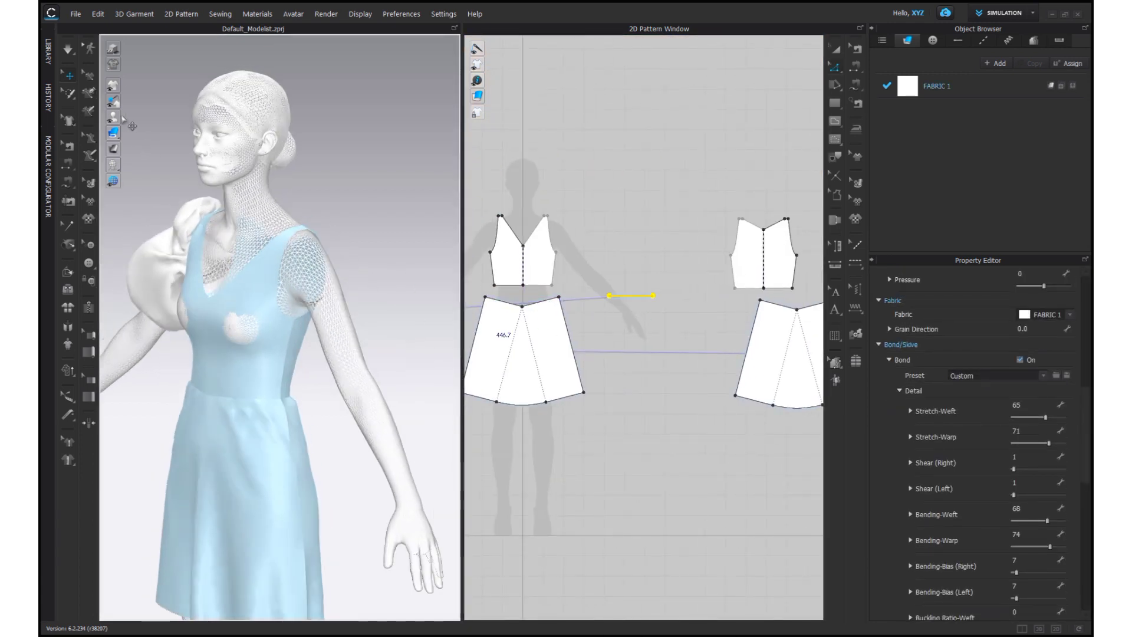
left_click(145, 117)
right_click_drag(348, 354, 251, 333)
left_click(268, 383)
scroll(352, 348, "down", 3)
left_click(379, 334)
scroll(380, 334, "up", 3)
right_click_drag(379, 334, 351, 359)
left_click(389, 325)
scroll(350, 359, "down", 5)
key("space")
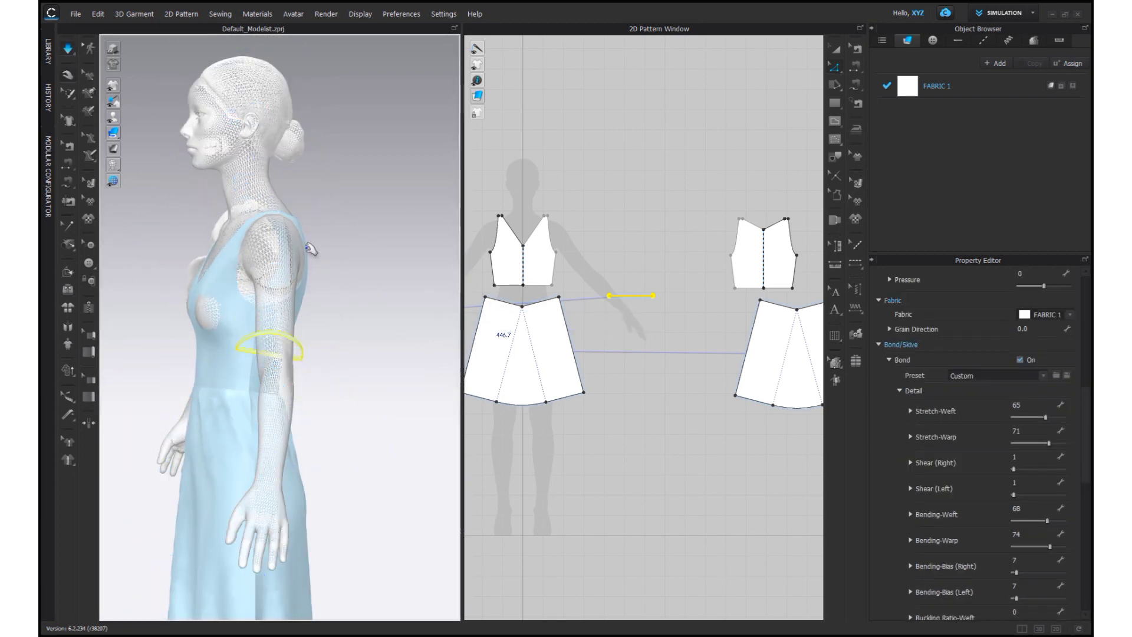
Unfreeze the cuff bands during the simulation and let the puff sleeve settle around the arm
right_click_drag(330, 258, 417, 252)
scroll(422, 263, "down", 1)
right_click(629, 296)
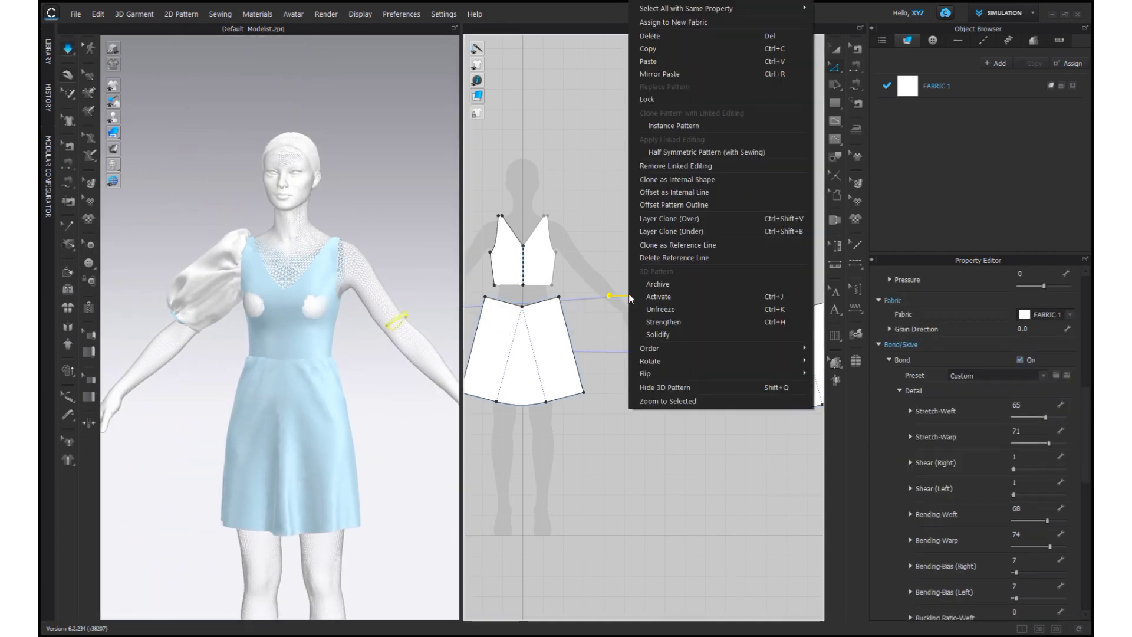
left_click(654, 335)
middle_click_drag(486, 315, 622, 303)
right_click(490, 303)
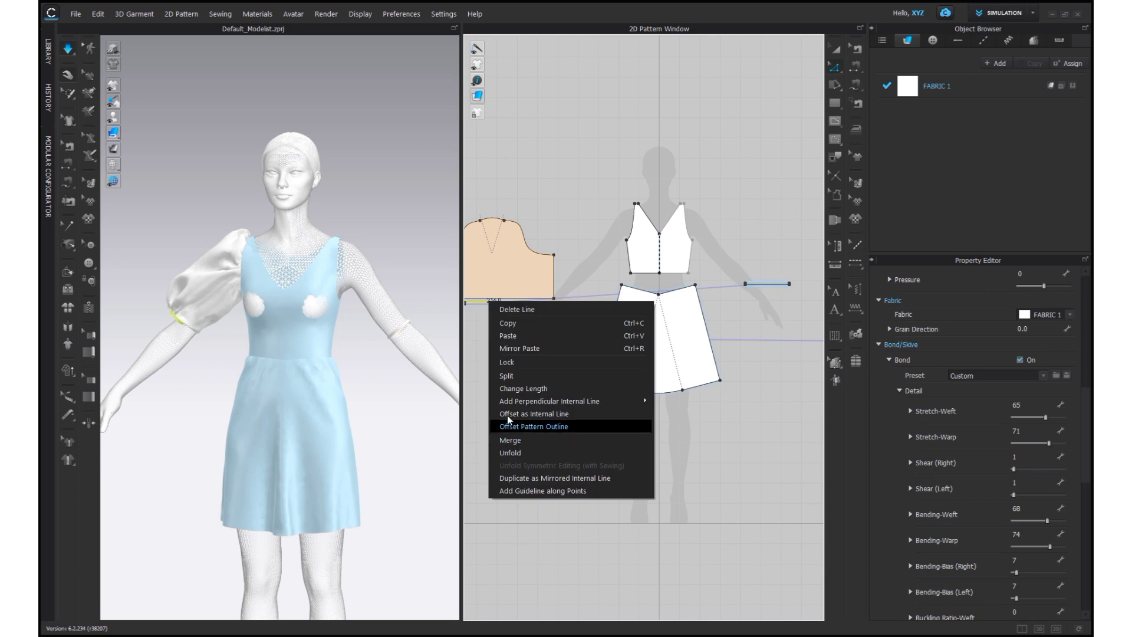
left_click(484, 333)
scroll(487, 336, "up", 5)
right_click(553, 284)
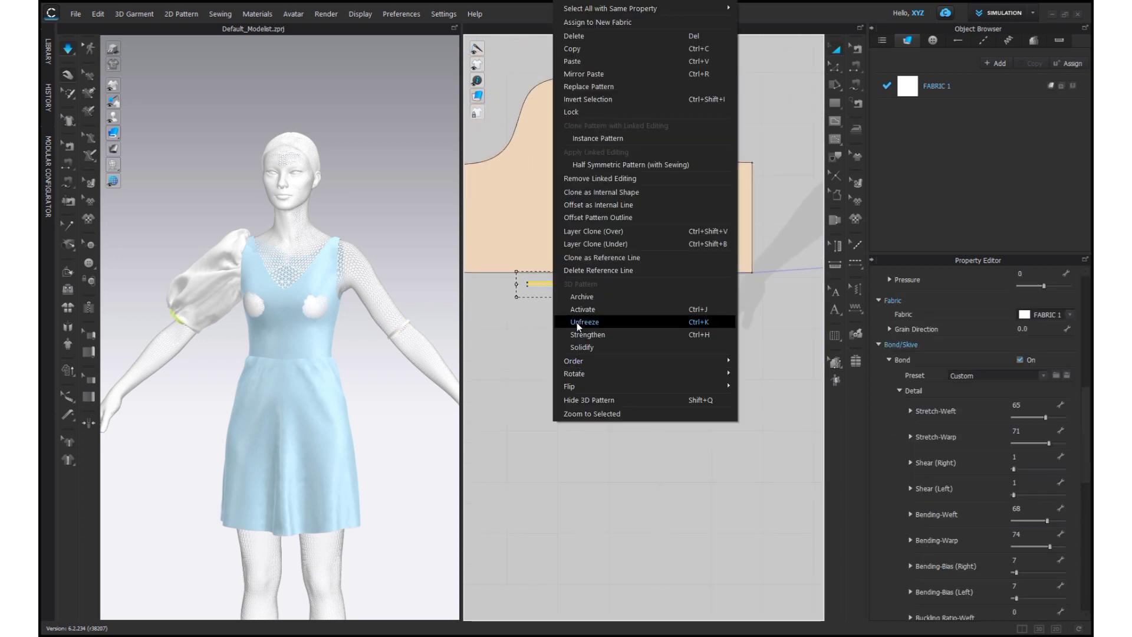
left_click(576, 322)
right_click_drag(280, 280, 288, 211)
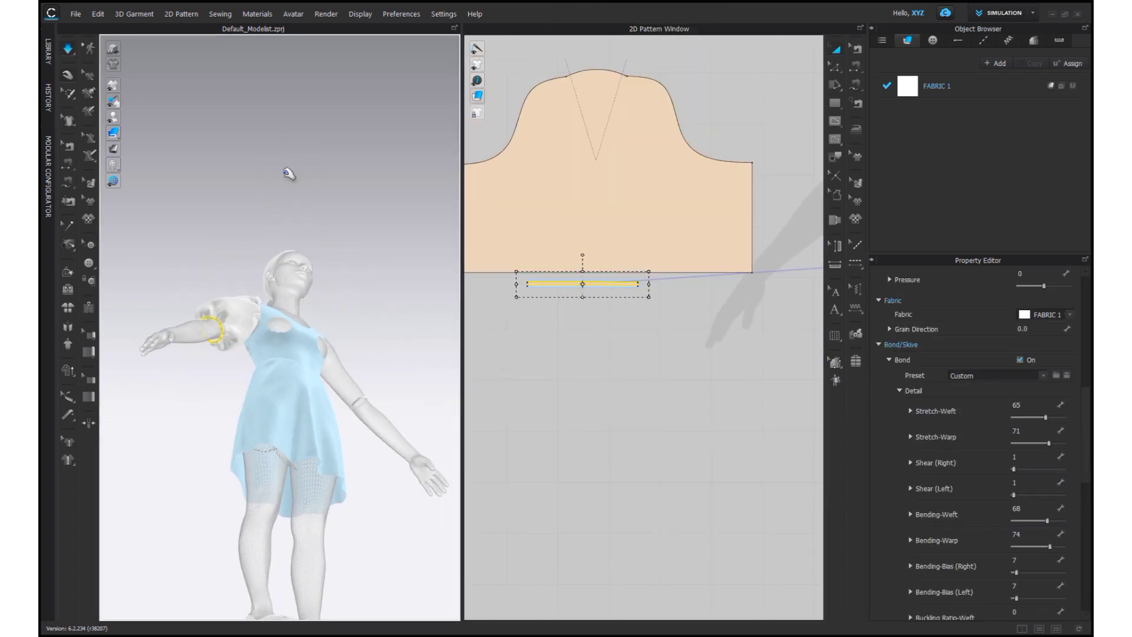
right_click_drag(286, 173, 282, 295)
scroll(331, 253, "down", 5)
scroll(410, 161, "up", 2)
Try to place a copy of the bonded sleeve above the copied cuff band
left_click(592, 198)
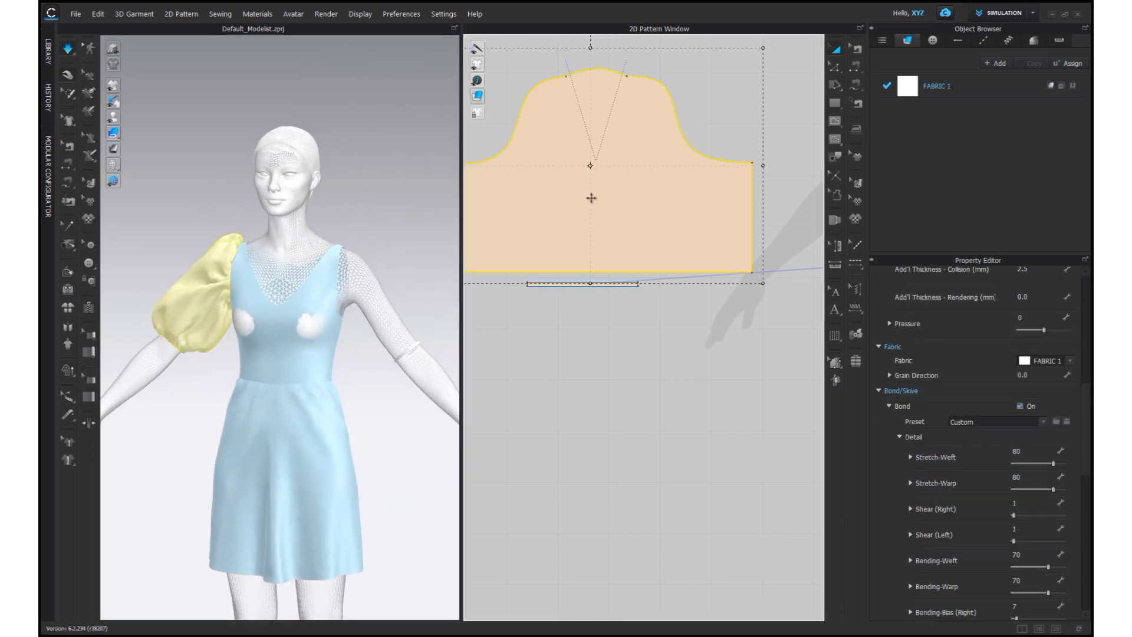
scroll(591, 198, "down", 1)
right_click(592, 198)
left_click(632, 348)
middle_click_drag(807, 196, 667, 216)
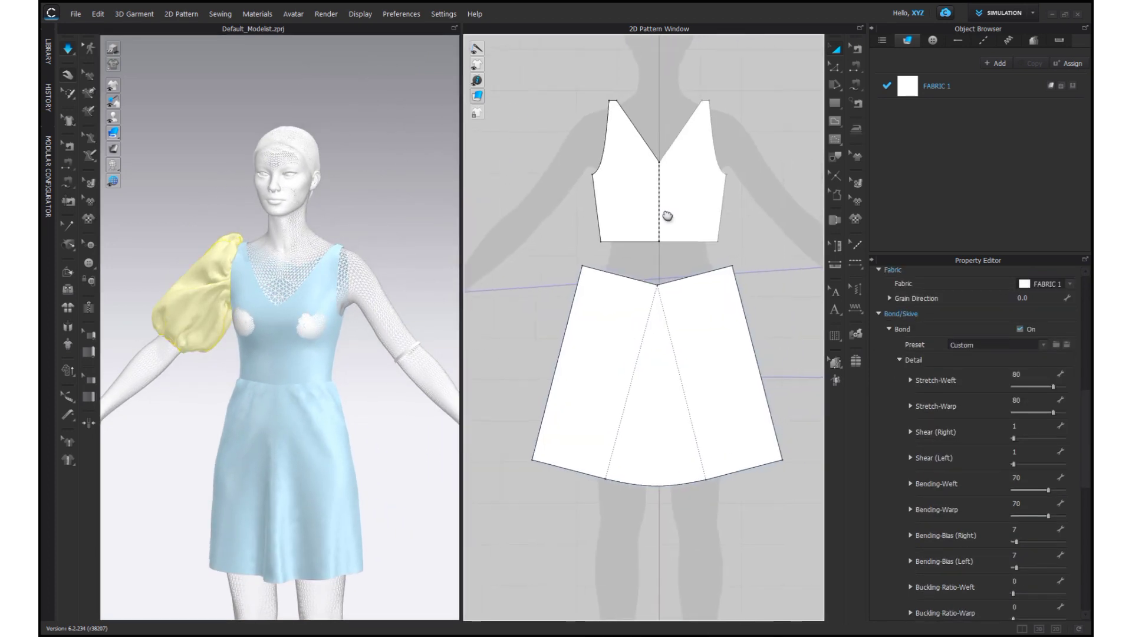
right_click(782, 226)
left_click(801, 233)
left_click(730, 177)
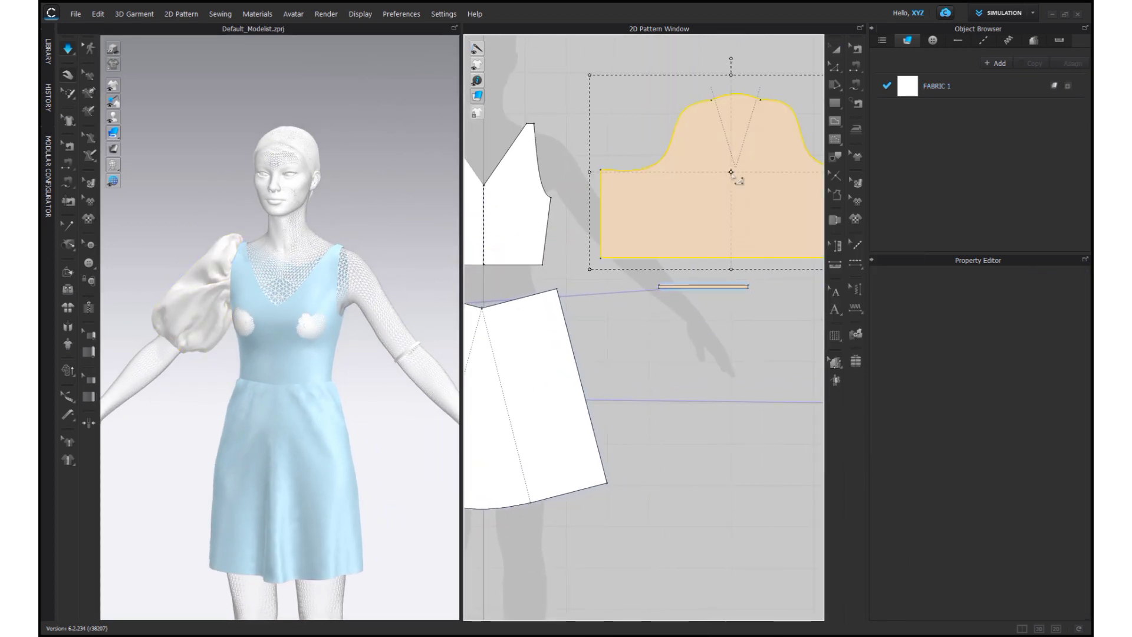
Try to move the copied sleeve in 3D space around to the avatar's left side
right_click_drag(328, 298, 377, 269)
scroll(377, 269, "down", 2)
right_click(429, 260)
left_click(464, 462)
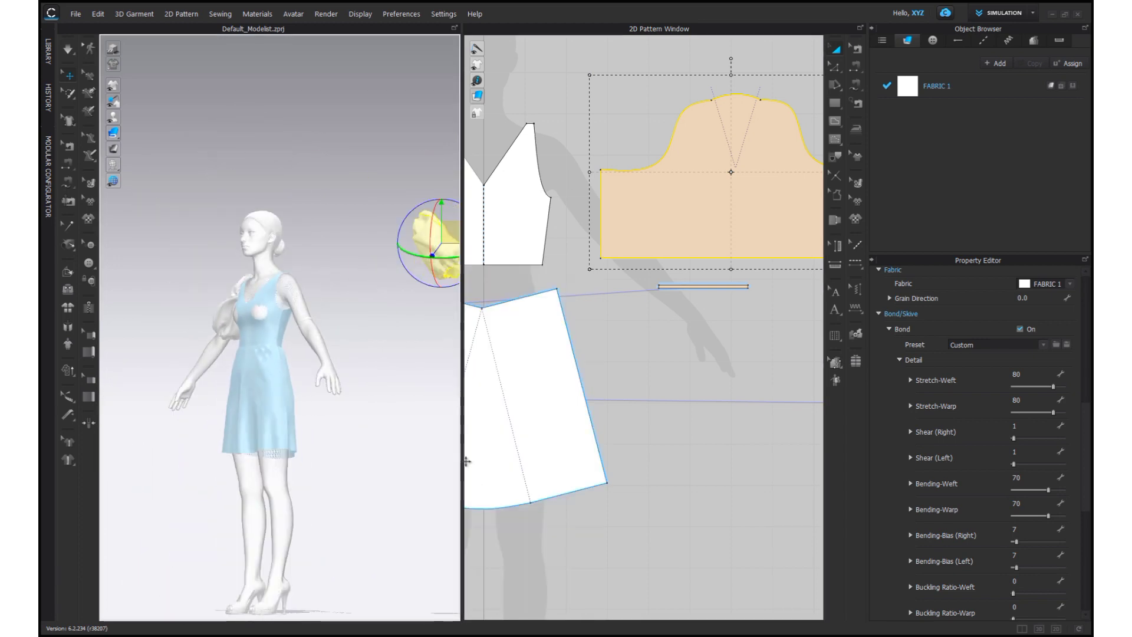
middle_click_drag(353, 307, 419, 271)
right_click_drag(419, 271, 377, 271)
left_click_drag(440, 241, 376, 274)
right_click_drag(442, 241, 274, 264)
left_click_drag(219, 259, 372, 219)
right_click_drag(401, 307, 278, 295)
scroll(281, 247, "up", 3)
middle_click_drag(283, 206, 295, 237)
Try to arrange the copied sleeve on the avatar's left upper arm using an arrangement point
left_click(146, 120)
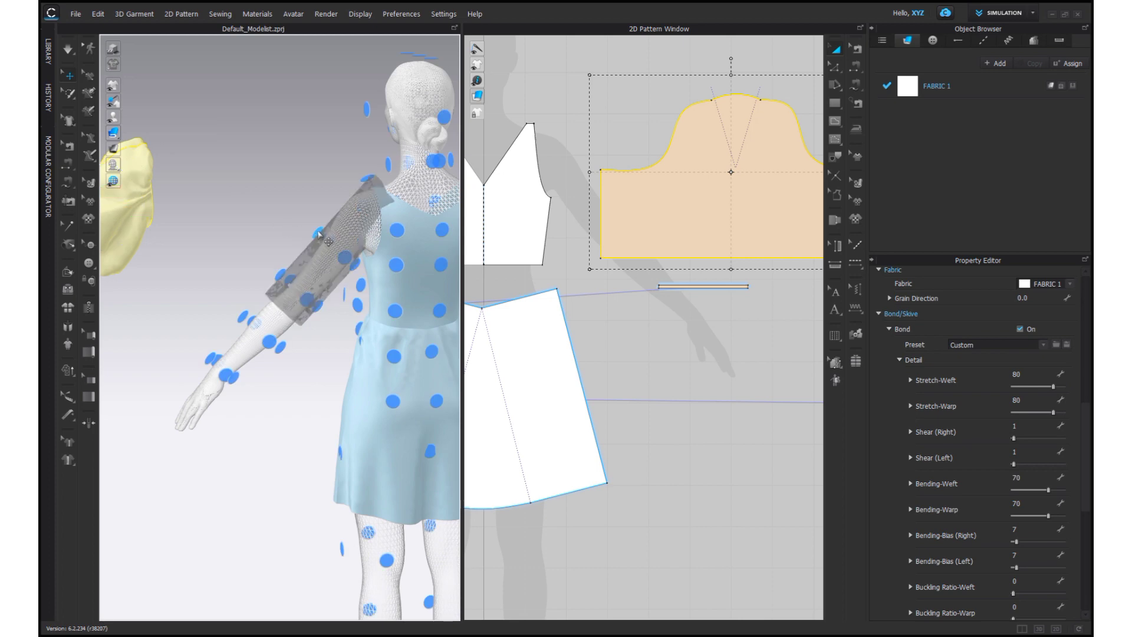
left_click(321, 234)
right_click_drag(324, 235, 409, 224)
scroll(410, 223, "down", 3)
scroll(413, 224, "up", 2)
middle_click_drag(413, 224, 304, 209)
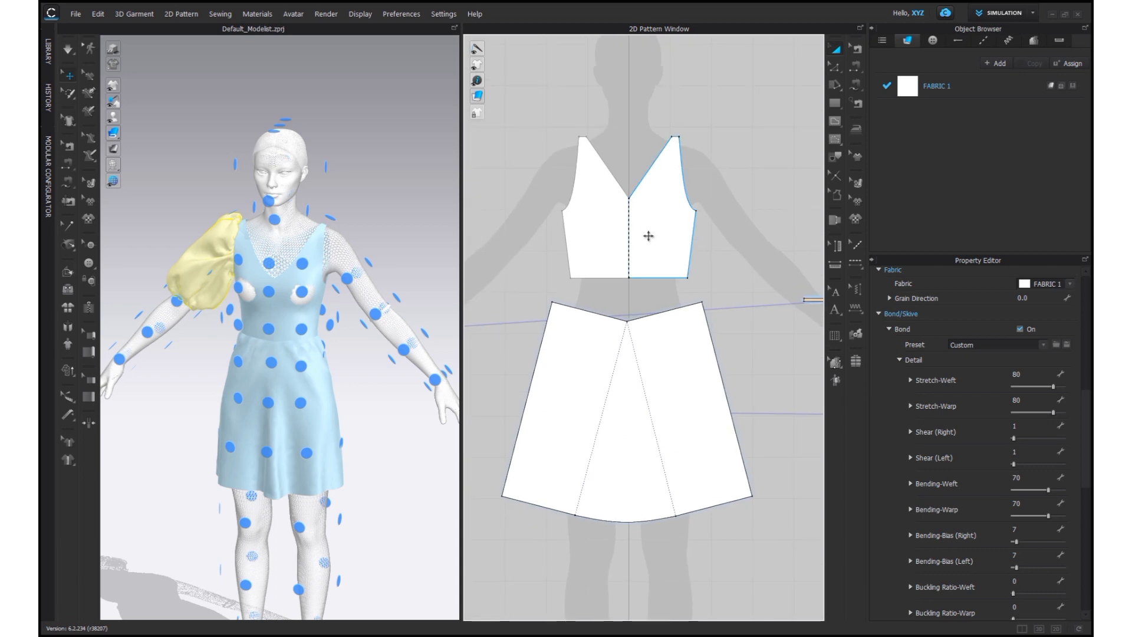
Create a linked symmetric copy of the original sleeve and place it above the copied cuff band
right_click(519, 248)
left_click(607, 138)
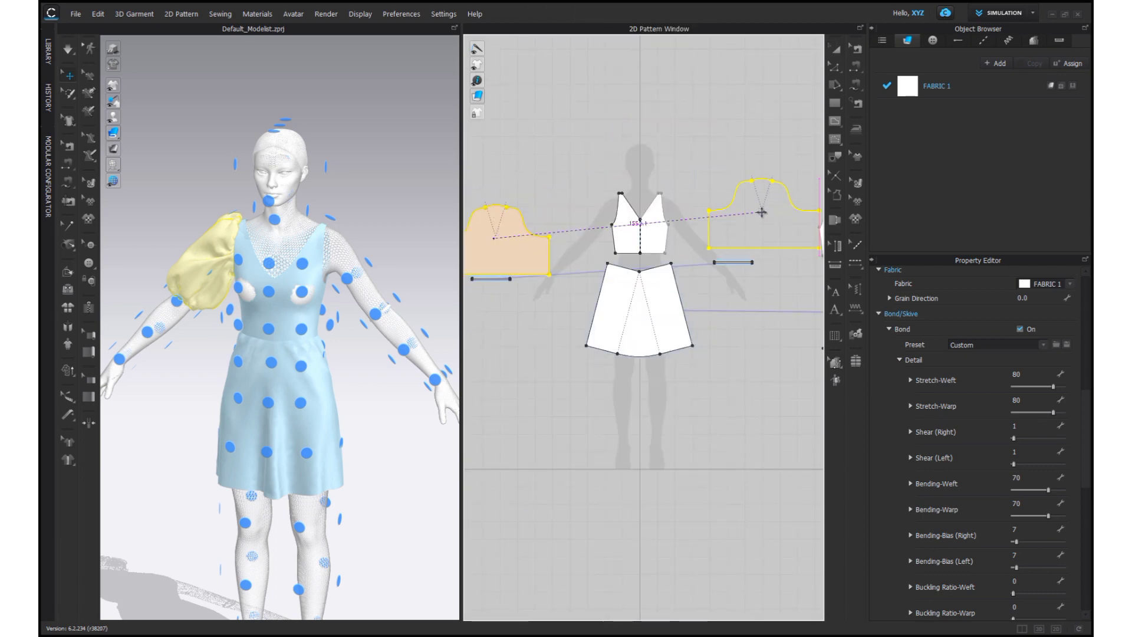
left_click(756, 211)
Sew the copied sleeve's cap to the bodice armhole and simulate it onto the avatar's left shoulder
right_click_drag(265, 236, 360, 212)
left_click(68, 50)
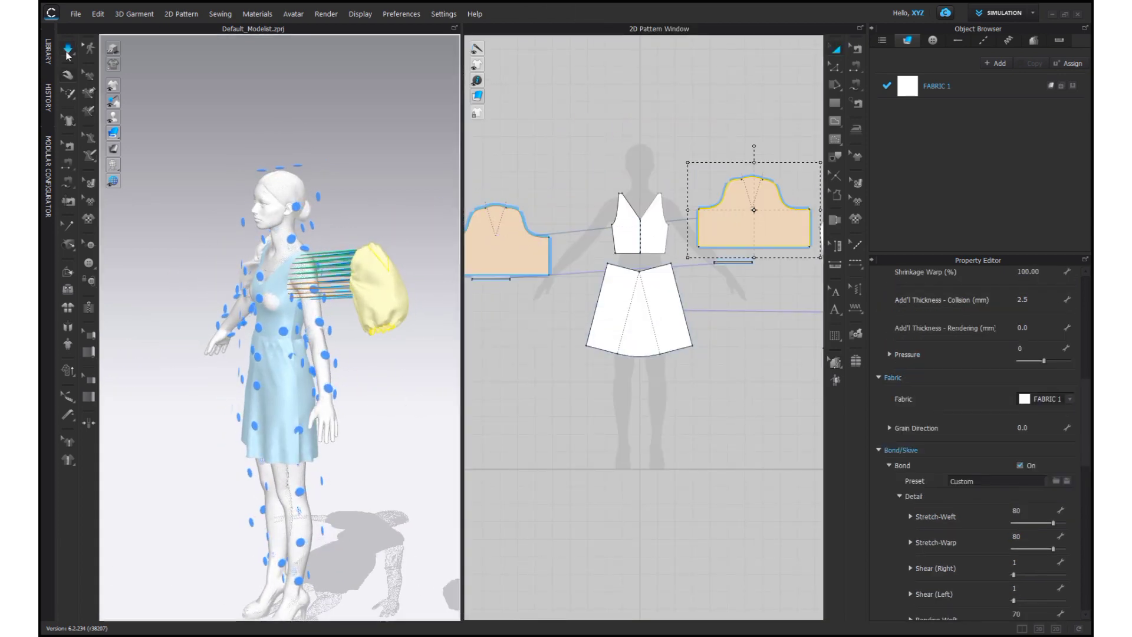
left_click(670, 123)
left_click(701, 240)
left_click(68, 50)
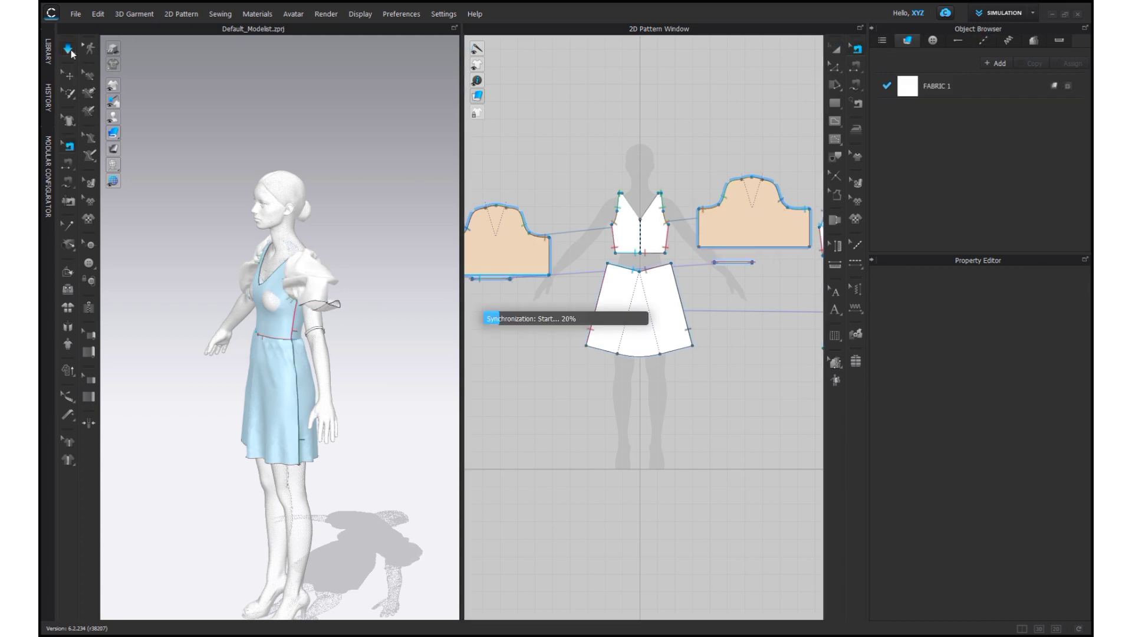
right_click_drag(382, 281, 286, 297)
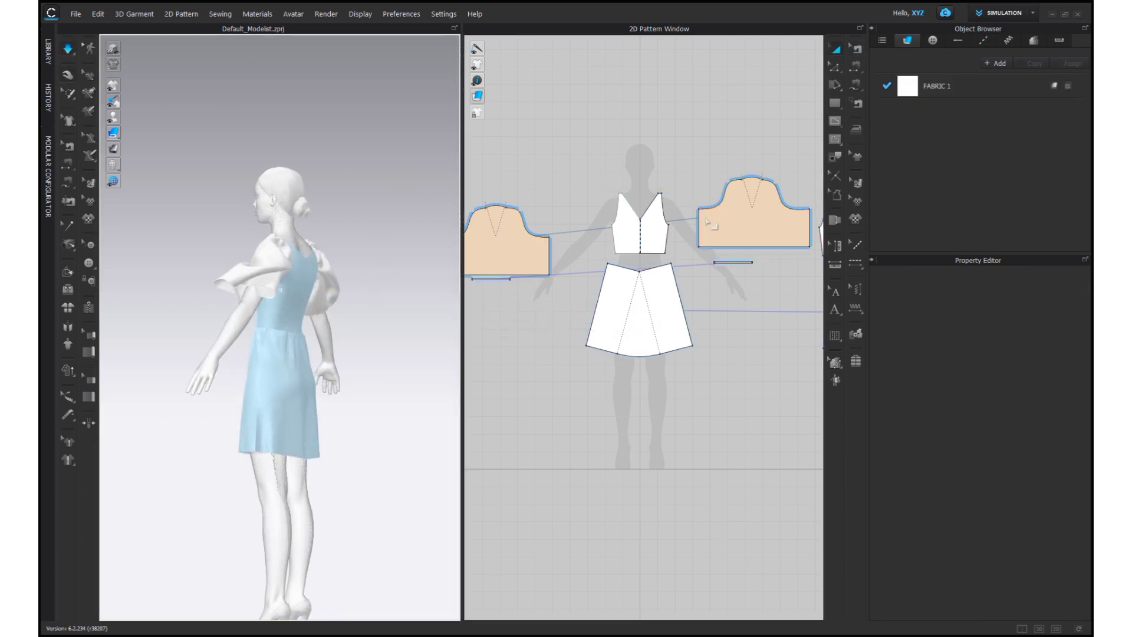
Strengthen the copied sleeve while the simulation runs and let it drape over the left arm
right_click(734, 227)
left_click(769, 585)
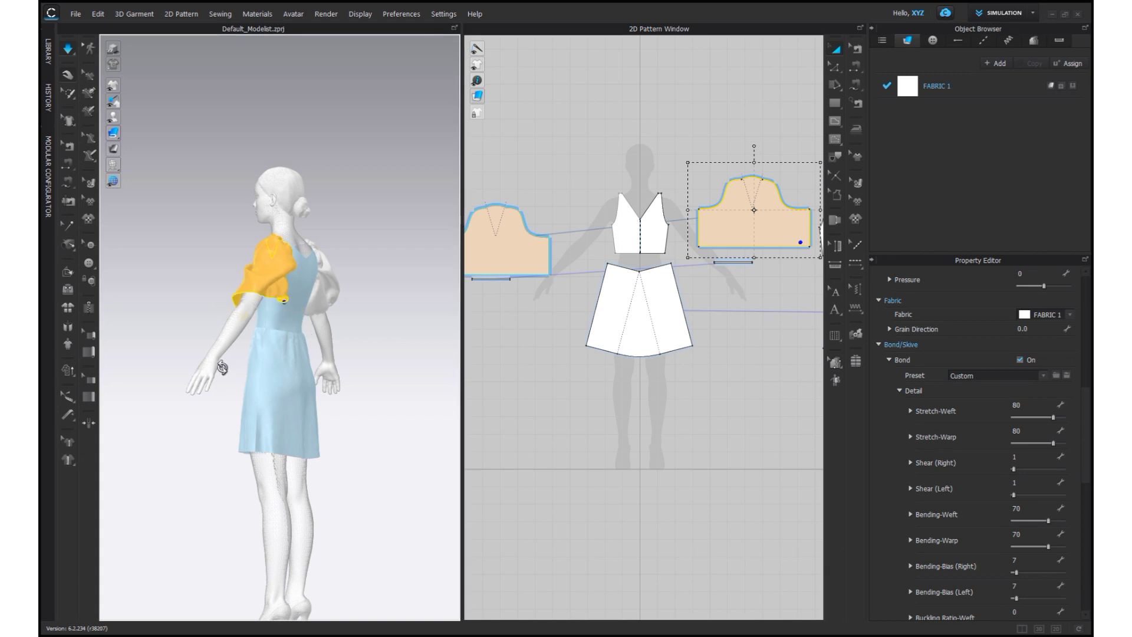
right_click_drag(222, 371, 273, 308)
right_click_drag(322, 369, 303, 359)
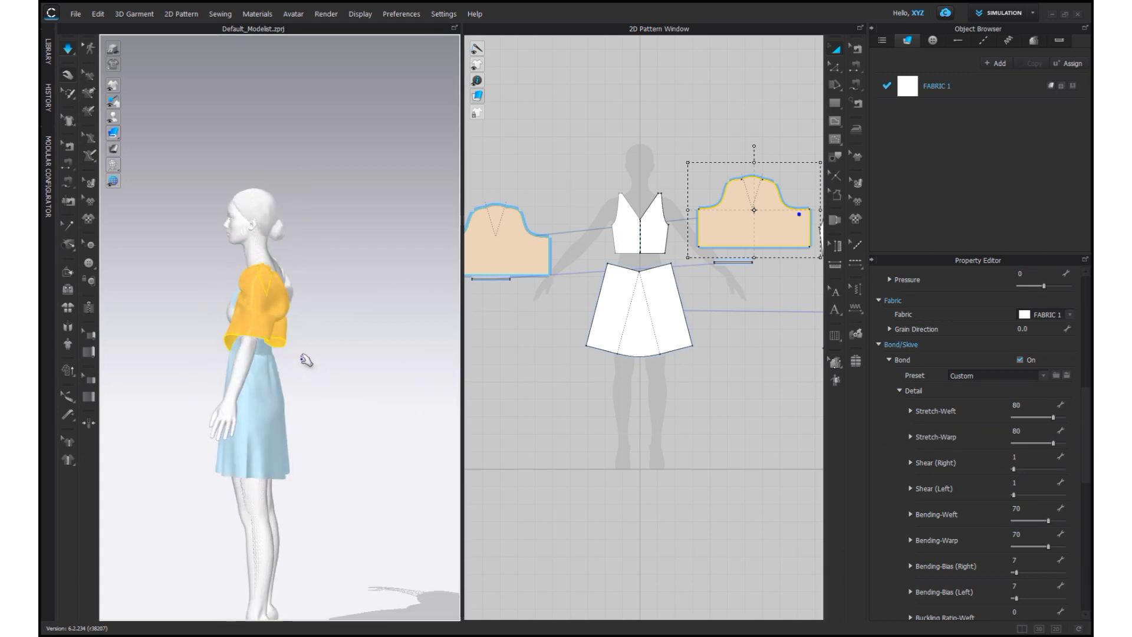
Sew the copied sleeve's hem to its cuff band and its two side edges to each other
scroll(338, 316, "up", 5)
right_click(732, 262)
left_click(757, 347)
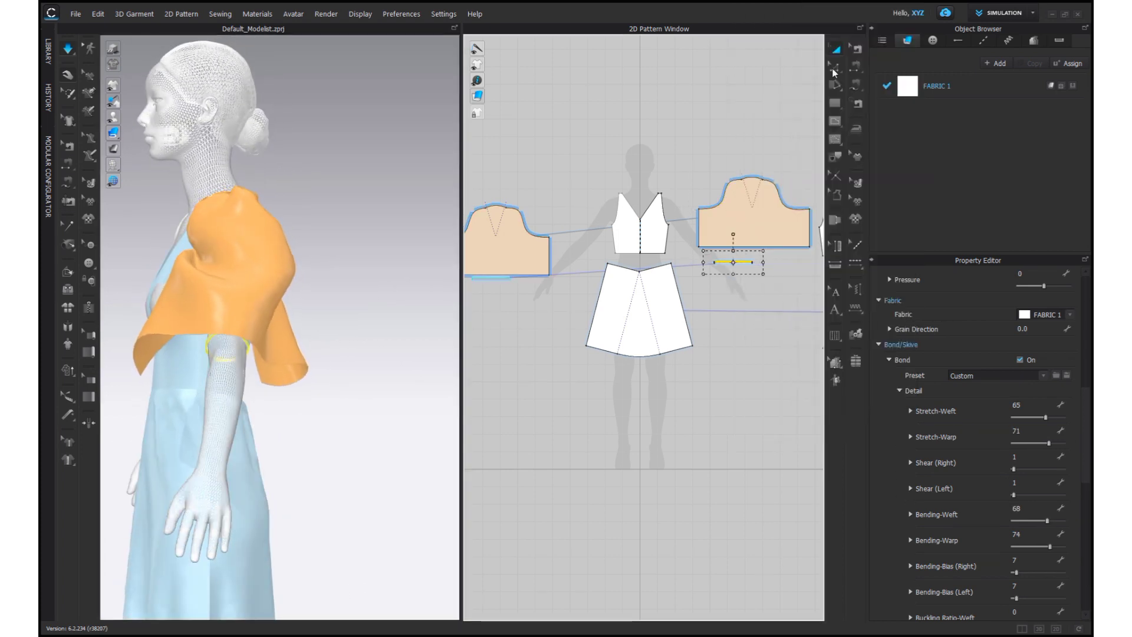
scroll(705, 377, "up", 5)
middle_click_drag(704, 382, 582, 586)
middle_click_drag(721, 56, 608, 377)
scroll(609, 377, "down", 2)
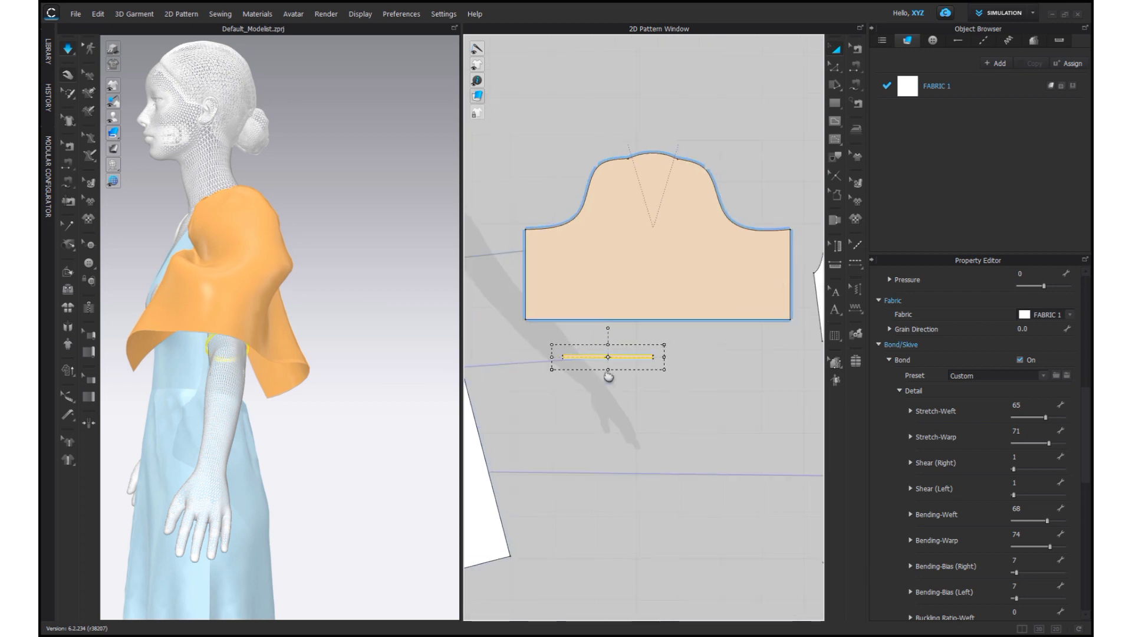
left_click(575, 321)
left_click(526, 304)
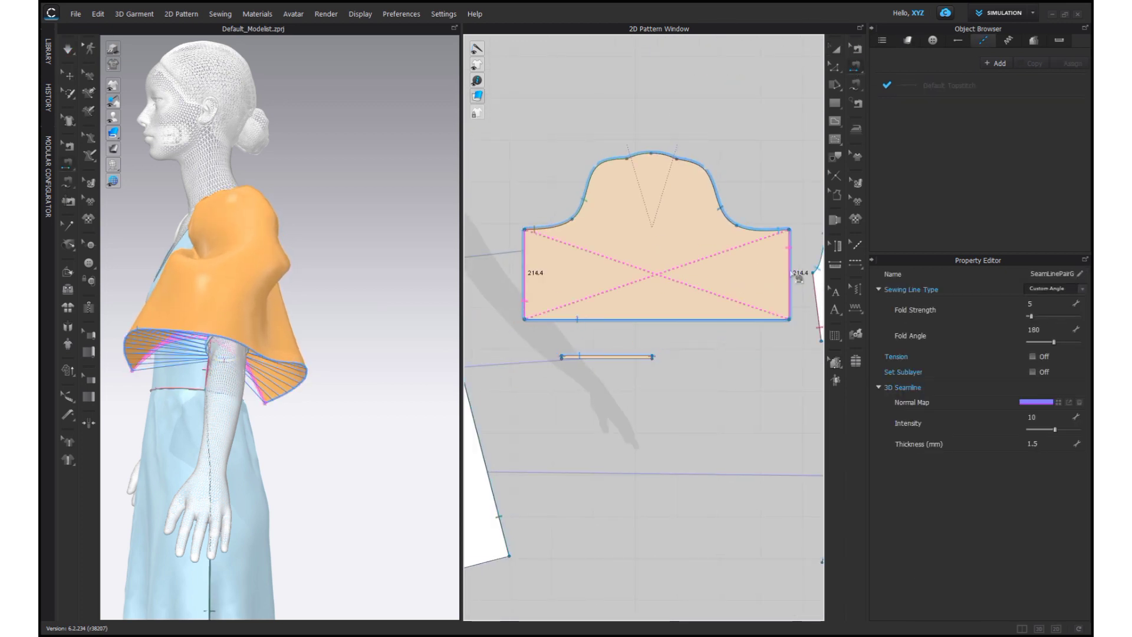
Simulate the copied sleeve's new seams, unstrengthen the sleeve, and let it gather into a puff on the left arm
left_click(68, 49)
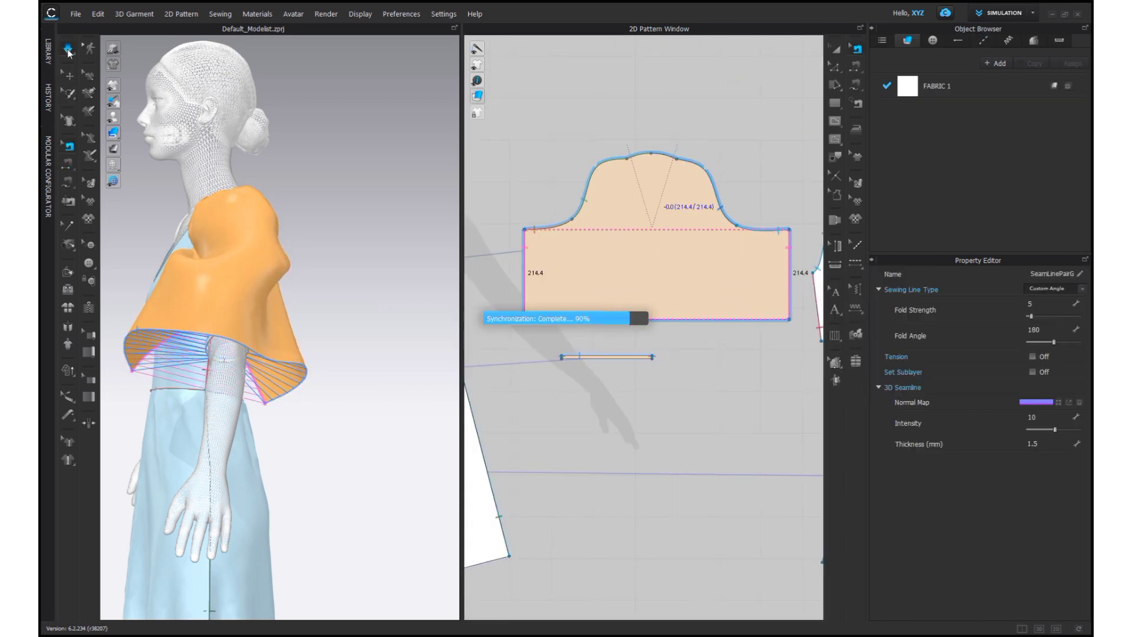
right_click_drag(272, 280, 392, 301)
scroll(157, 295, "down", 3)
right_click(268, 304)
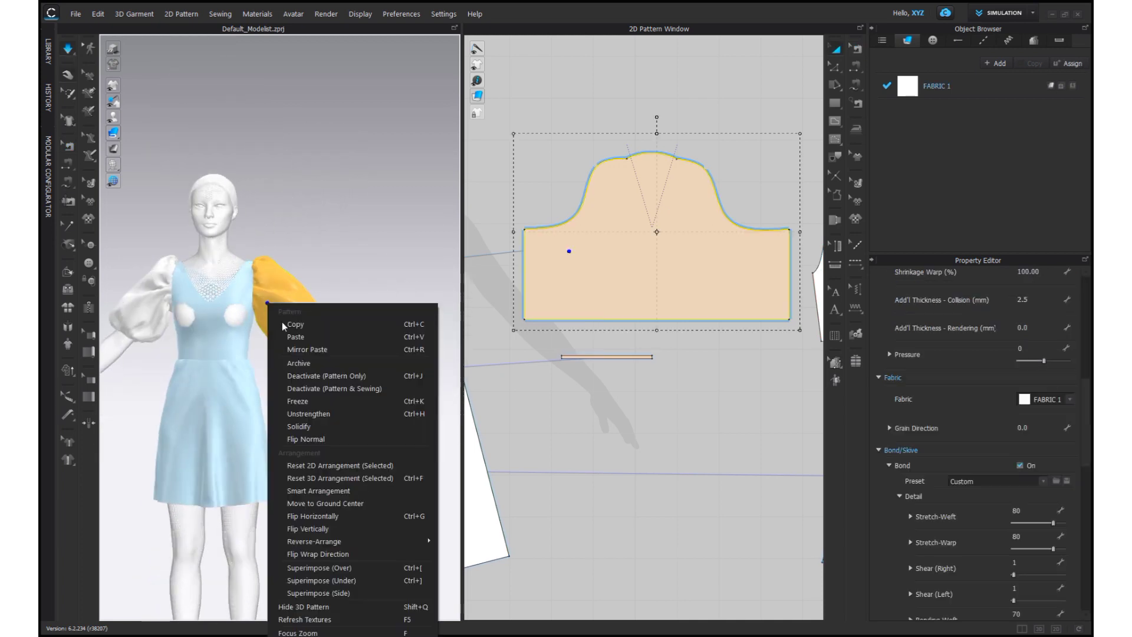
left_click(316, 415)
left_click_drag(300, 224, 301, 228)
right_click_drag(353, 274, 323, 286)
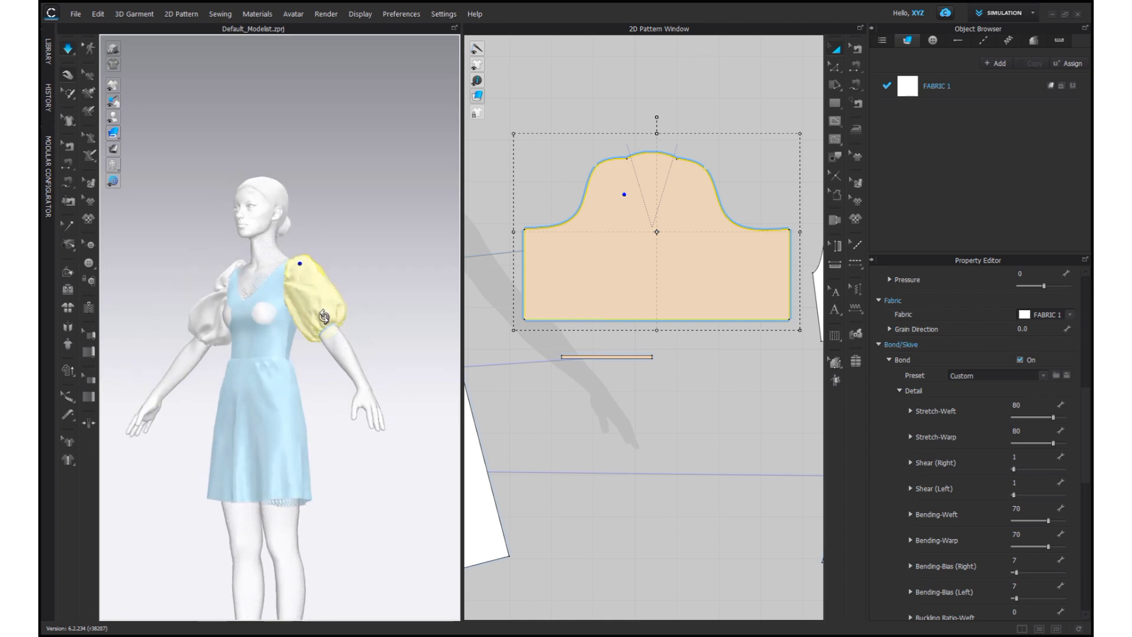
Examine the left cuff band and its sewing around the arm from the front, side and back
left_click(326, 335)
right_click_drag(414, 323, 337, 329)
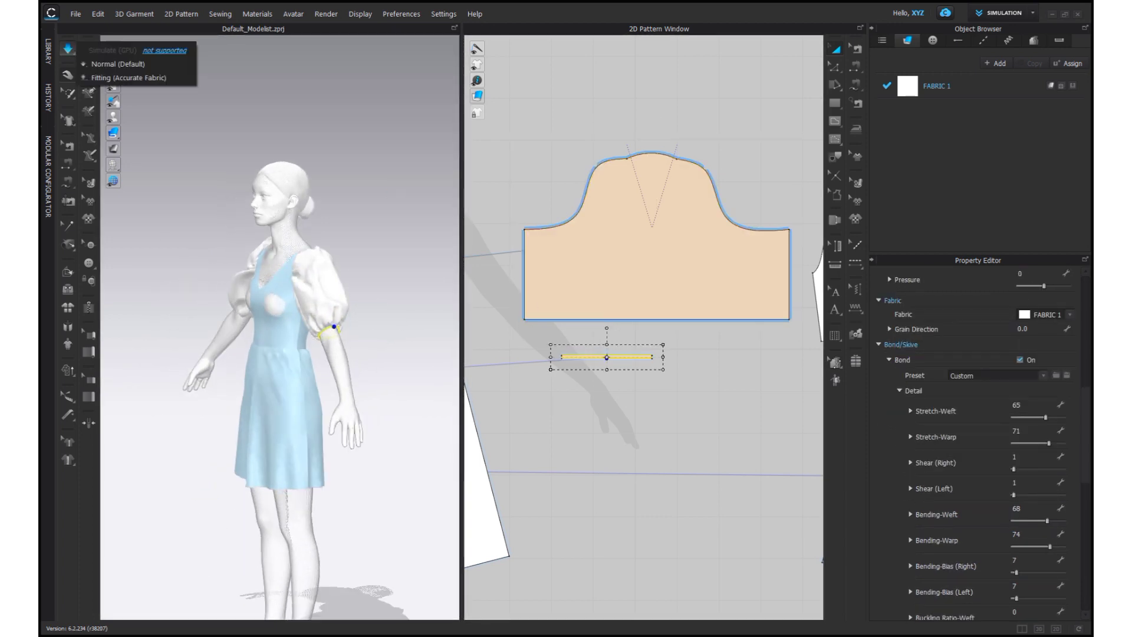
left_click(68, 146)
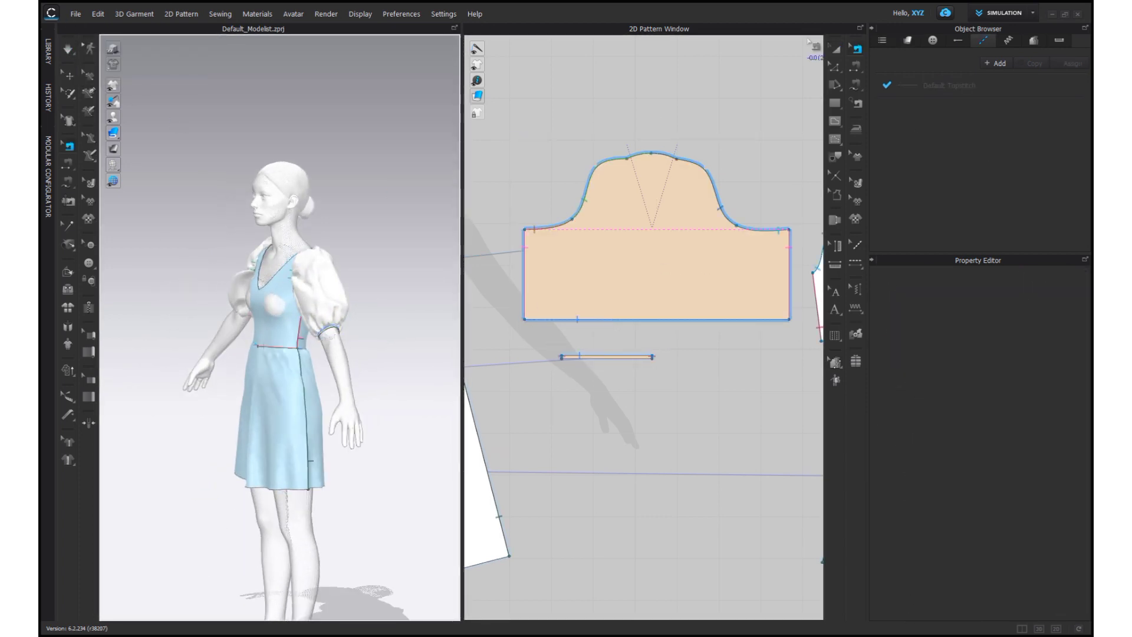
left_click(836, 49)
left_click(336, 328)
right_click_drag(346, 338, 133, 404)
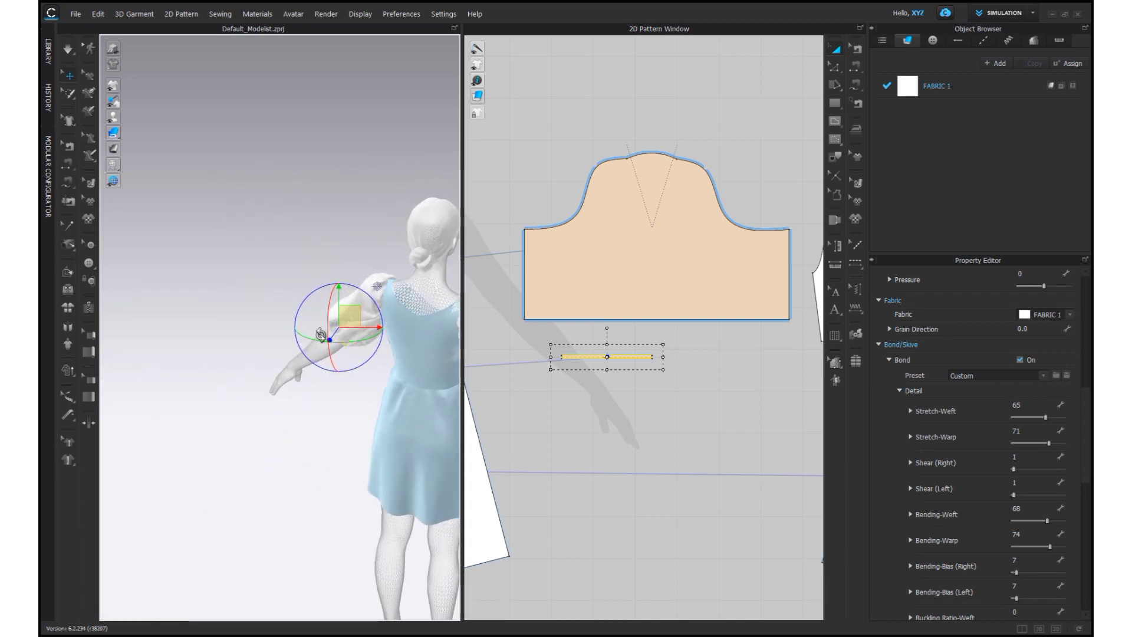
right_click_drag(311, 399, 586, 369)
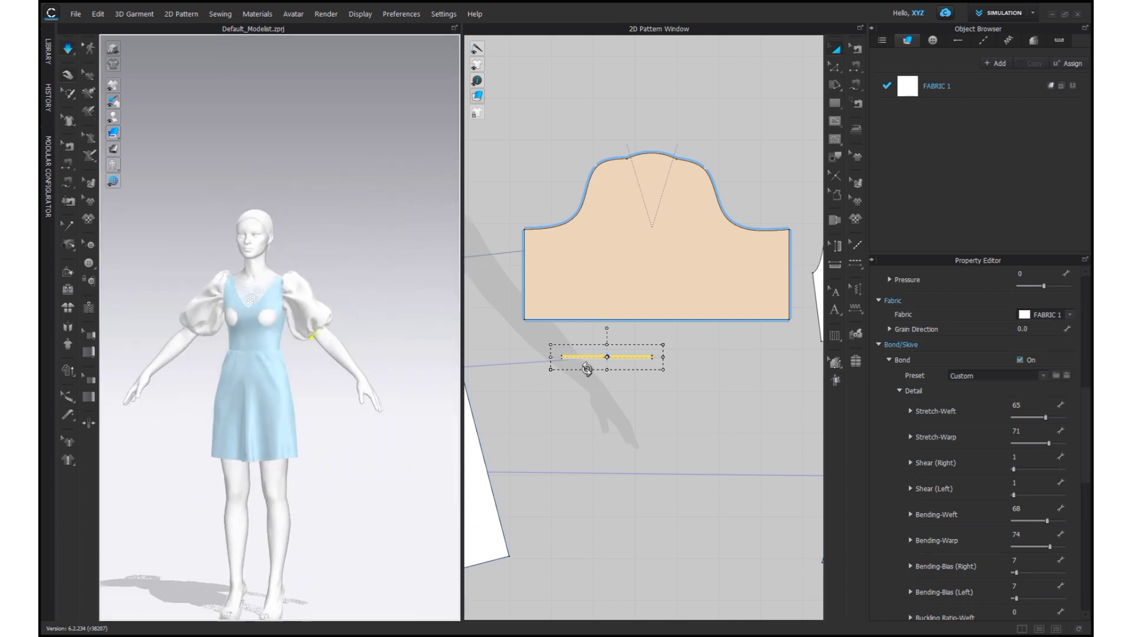
Adjust the left sleeve hem and cuff band on the arm and resume the simulation
mouse_move(349, 344)
middle_mouse_down()
mouse_move(372, 347)
mouse_move(339, 344)
middle_mouse_up()
scroll(376, 328, "up", 5)
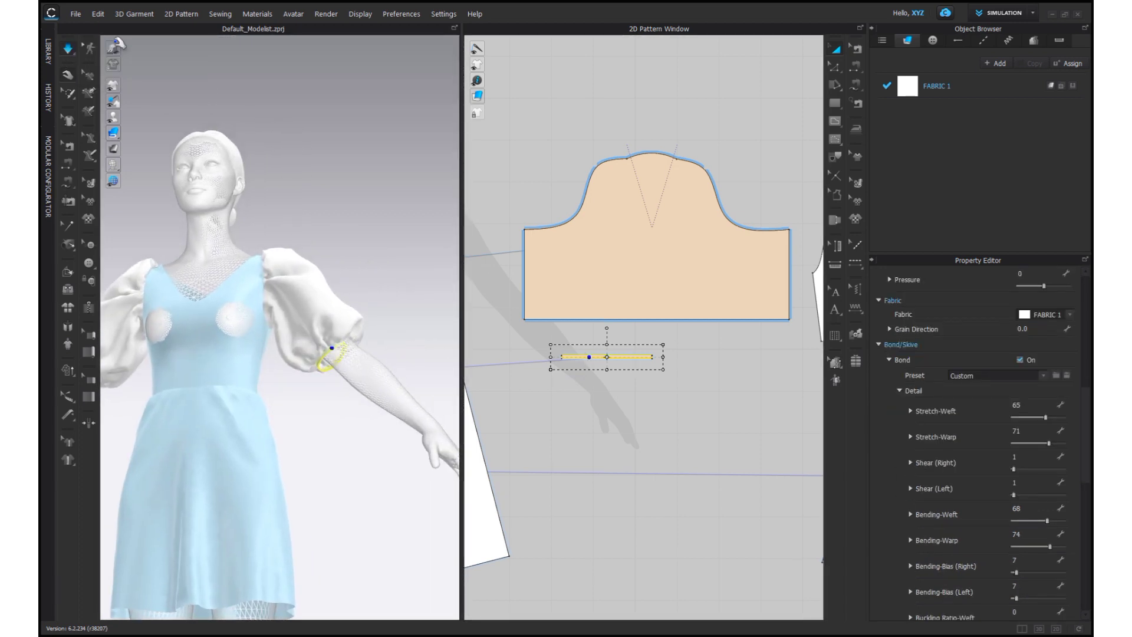
left_click(335, 349)
left_click(337, 334)
left_click_drag(335, 333, 332, 314)
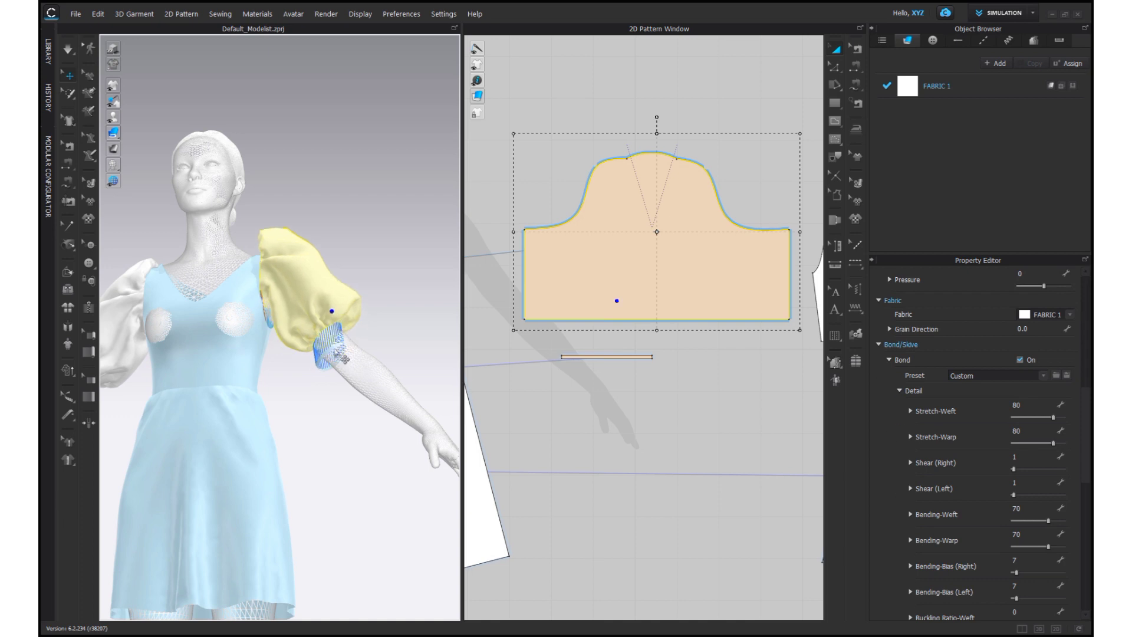
left_click(333, 344)
left_click(335, 343)
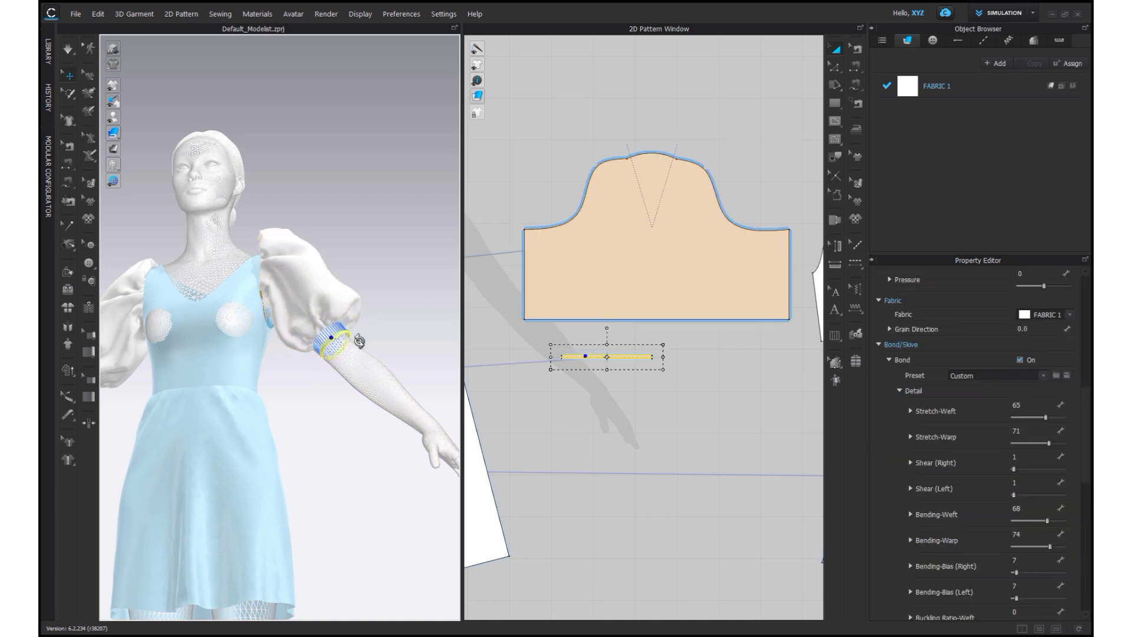
right_click_drag(359, 341, 344, 319)
key("space")
scroll(369, 341, "down", 3)
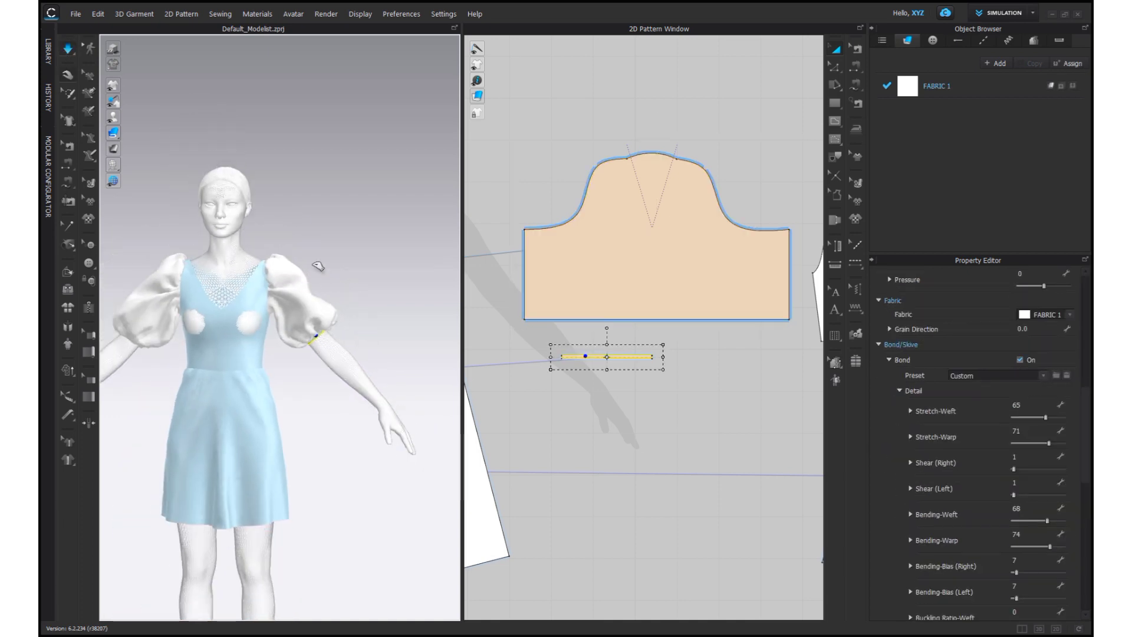
Unfreeze all the pattern pieces of the dress
left_click(306, 278)
right_click(600, 357)
left_click(639, 573)
scroll(472, 416, "down", 4)
scroll(609, 418, "down", 6)
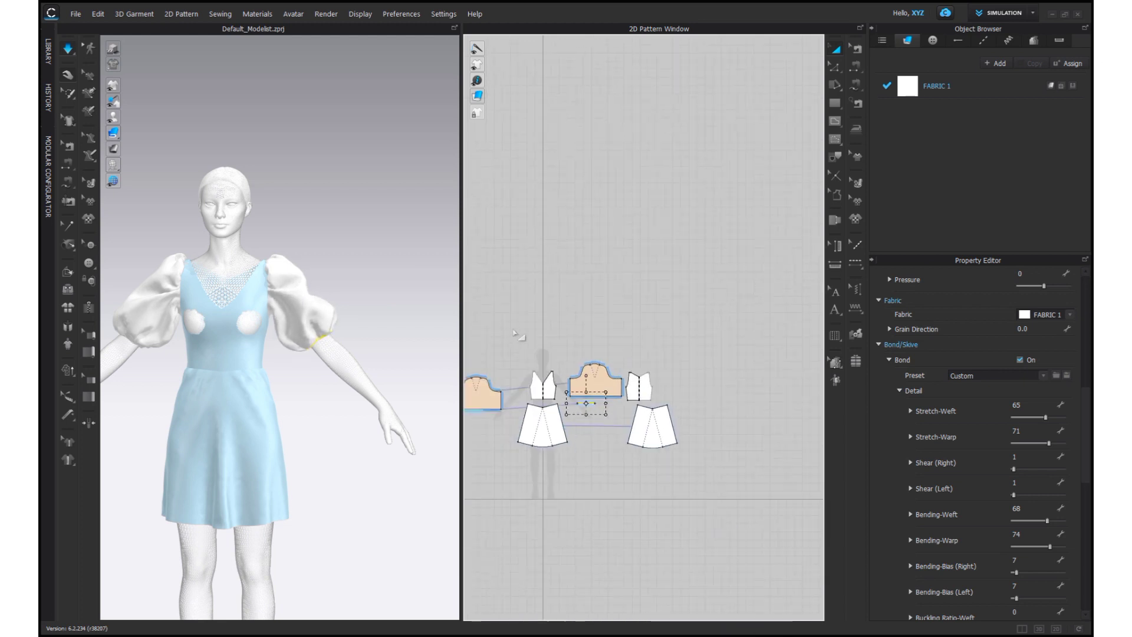
scroll(514, 333, "down", 3)
middle_click_drag(515, 333, 553, 309)
left_click_drag(505, 313, 684, 407)
right_click(578, 370)
left_click(609, 374)
left_click(139, 54)
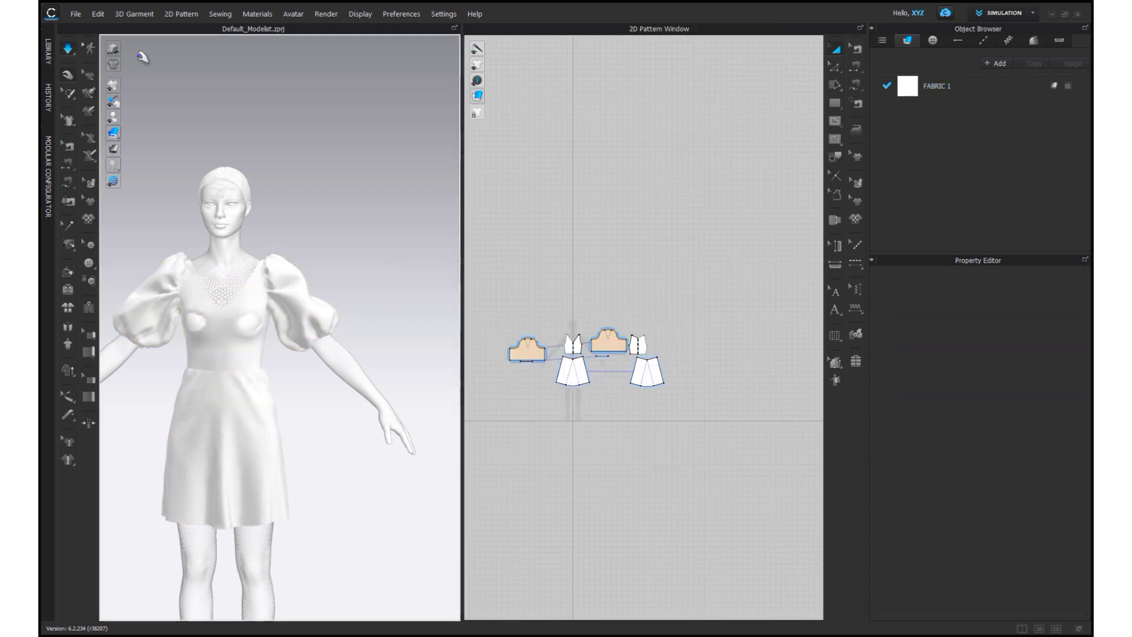
Simulate the whole dress and pull the bodice at the waist to settle the fit
left_click(69, 50)
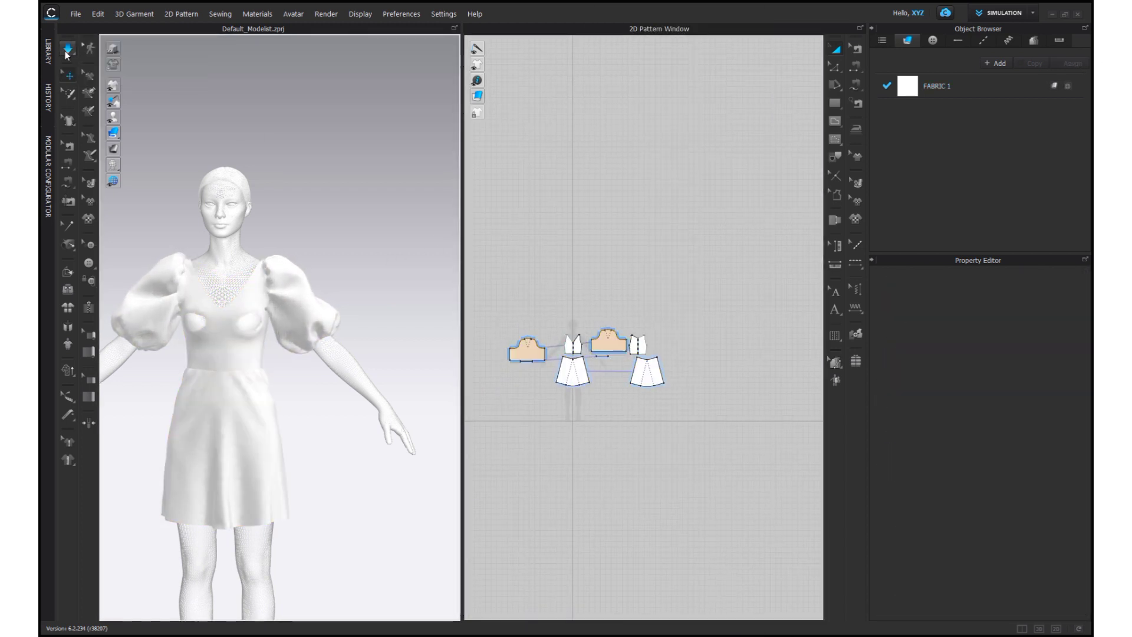
left_click(248, 343)
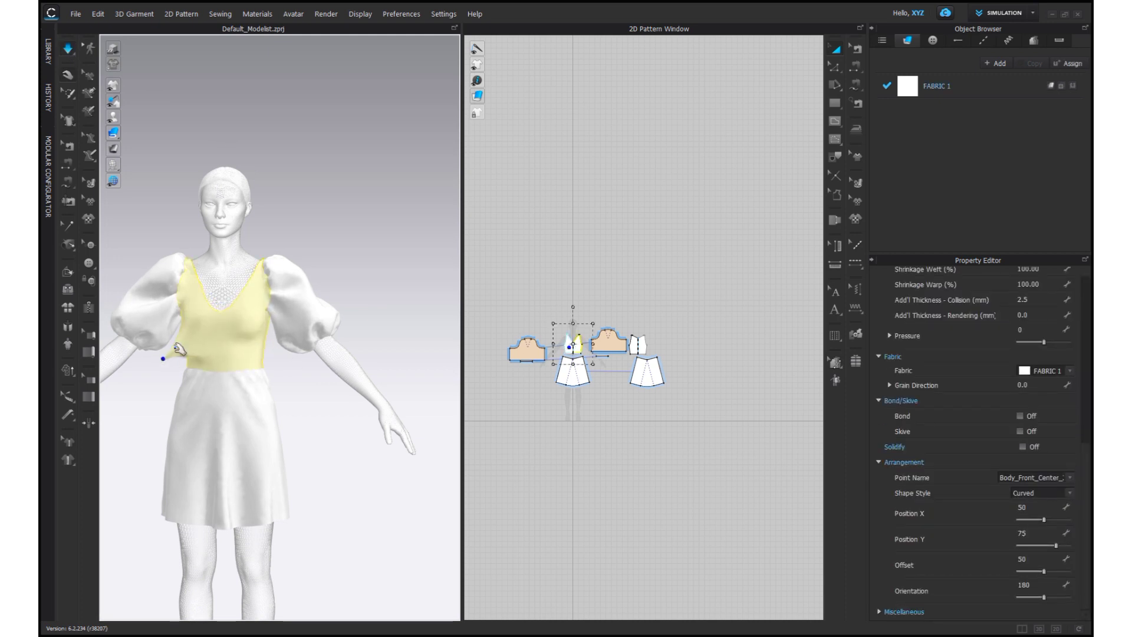
left_click_drag(179, 349, 200, 342)
scroll(258, 321, "down", 5)
left_click(316, 253)
Frame the dress from the front and display the avatar with its skin texture
middle_click_drag(317, 253, 333, 166)
scroll(333, 166, "up", 5)
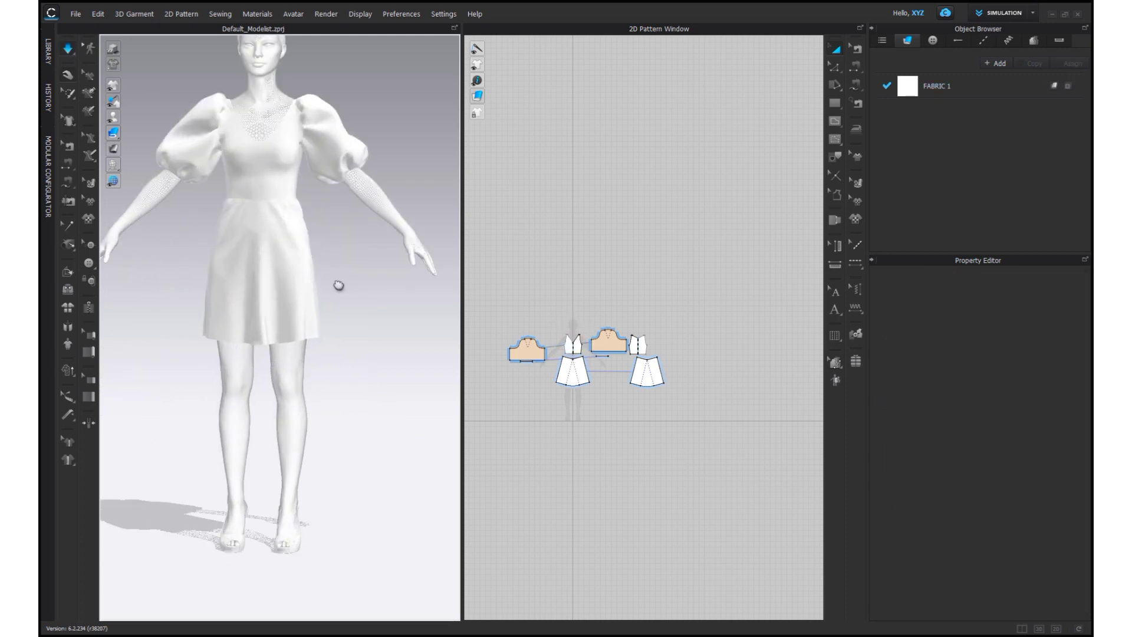
middle_click_drag(339, 285, 340, 298)
mouse_move(341, 298)
right_mouse_down()
mouse_move(197, 301)
mouse_move(65, 276)
mouse_move(339, 298)
right_mouse_up()
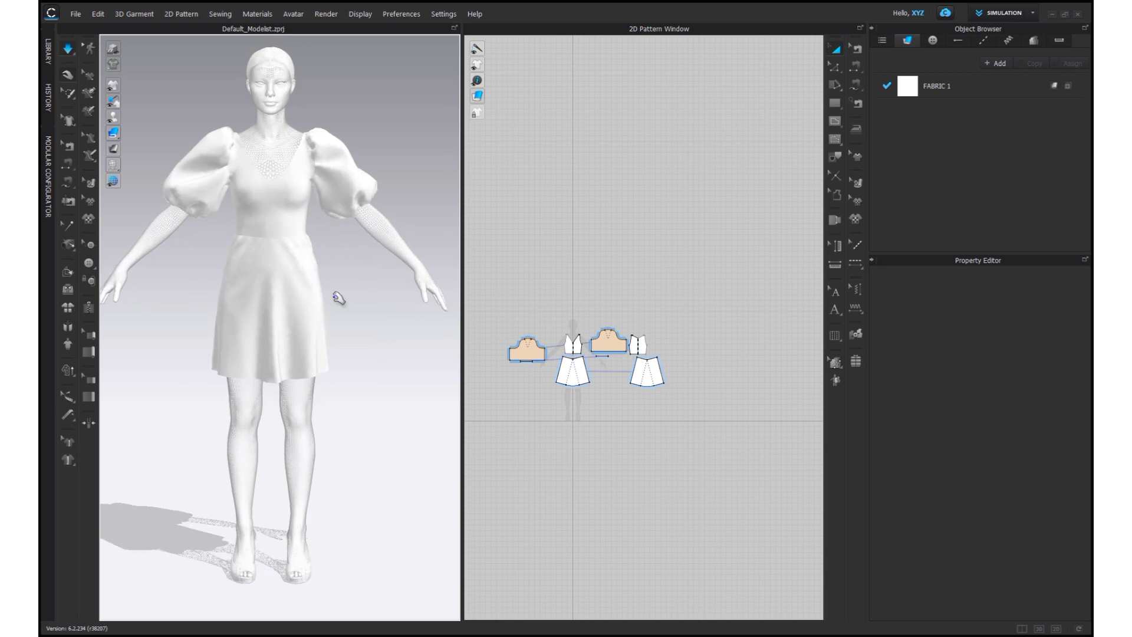
scroll(336, 289, "up", 2)
left_click(146, 166)
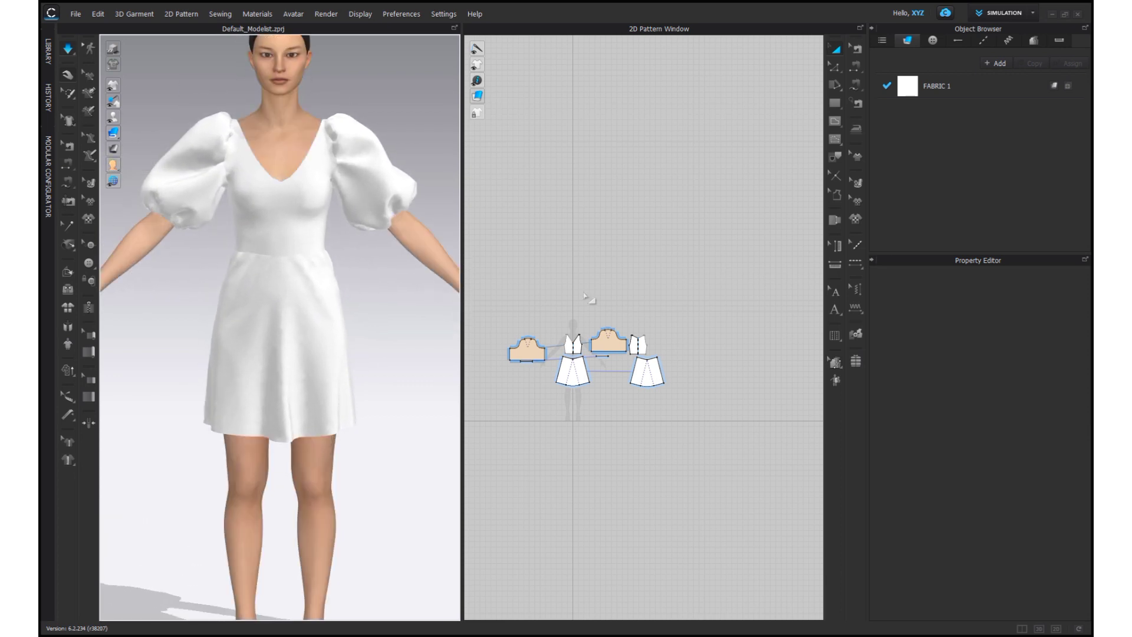
Set the additional rendering thickness of all pattern pieces to 1.0 mm and resume the simulation
scroll(588, 296, "down", 3)
left_click_drag(517, 250, 657, 382)
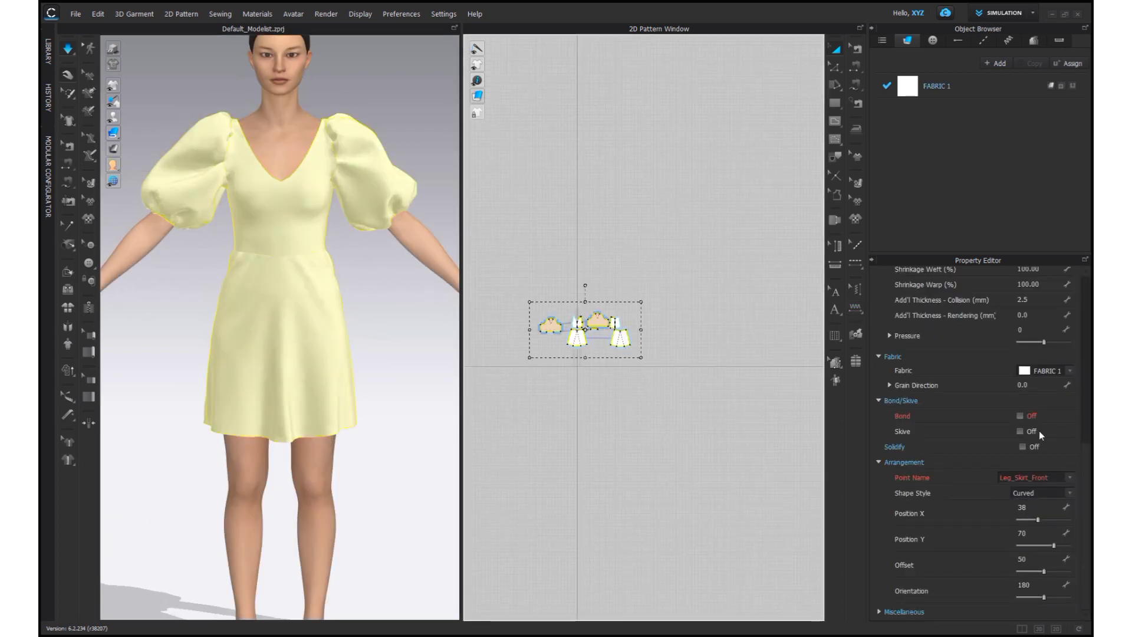
scroll(1032, 348, "up", 2)
left_click(449, 155)
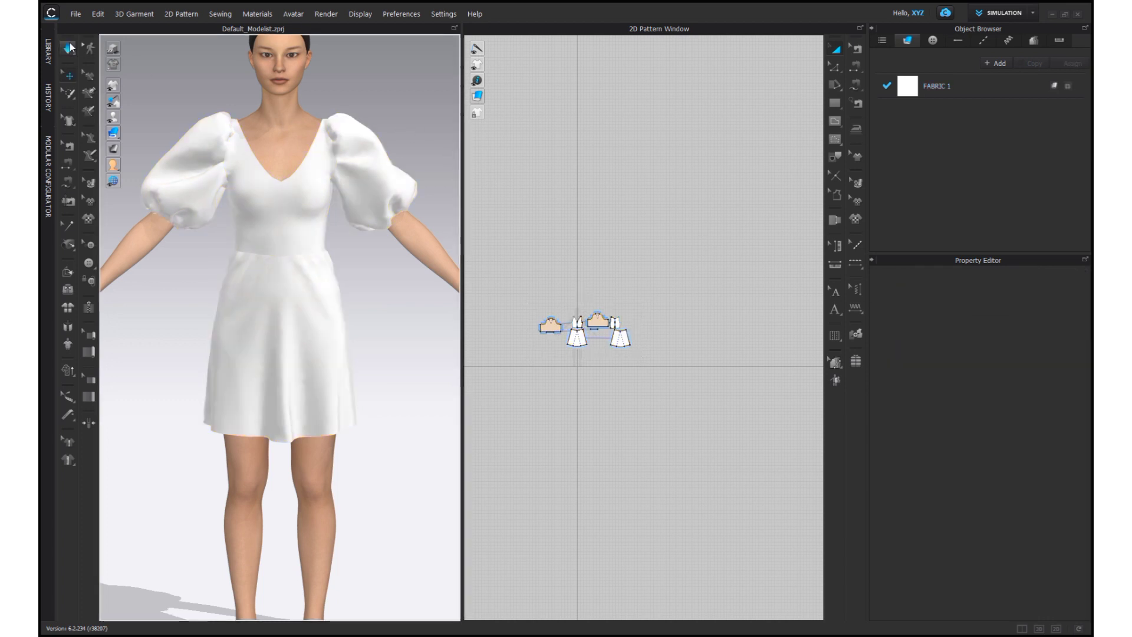
scroll(346, 254, "up", 2)
mouse_move(347, 253)
right_mouse_down()
mouse_move(114, 236)
mouse_move(369, 247)
right_mouse_up()
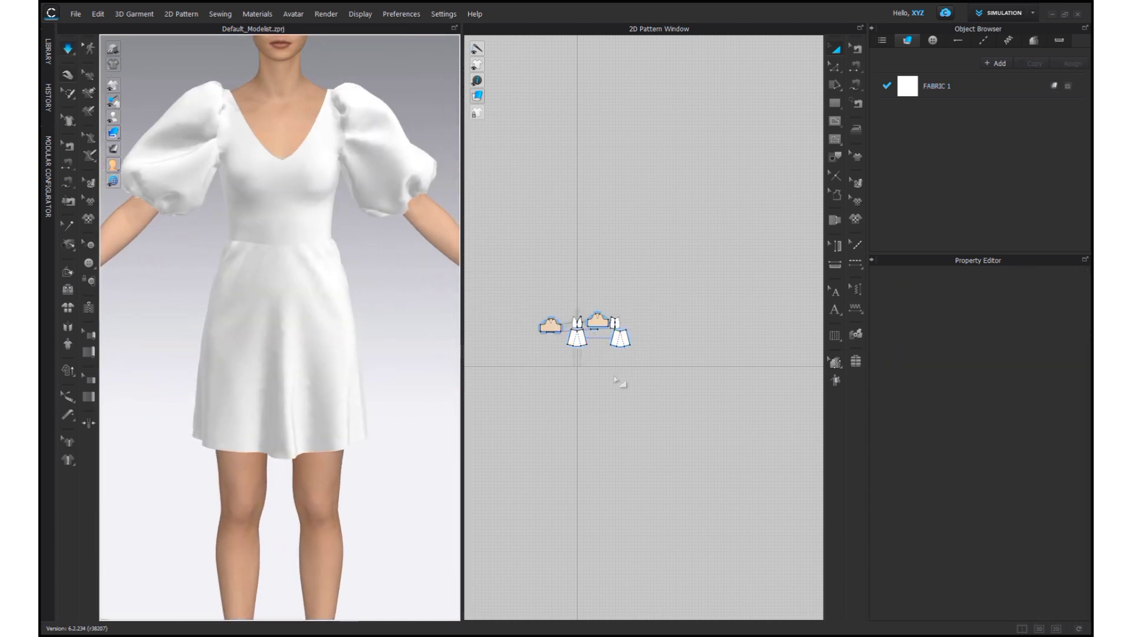
Widen the back and front skirt panels for a fuller flare and strengthen the front panel
scroll(615, 379, "up", 5)
scroll(606, 308, "down", 2)
left_click(585, 325)
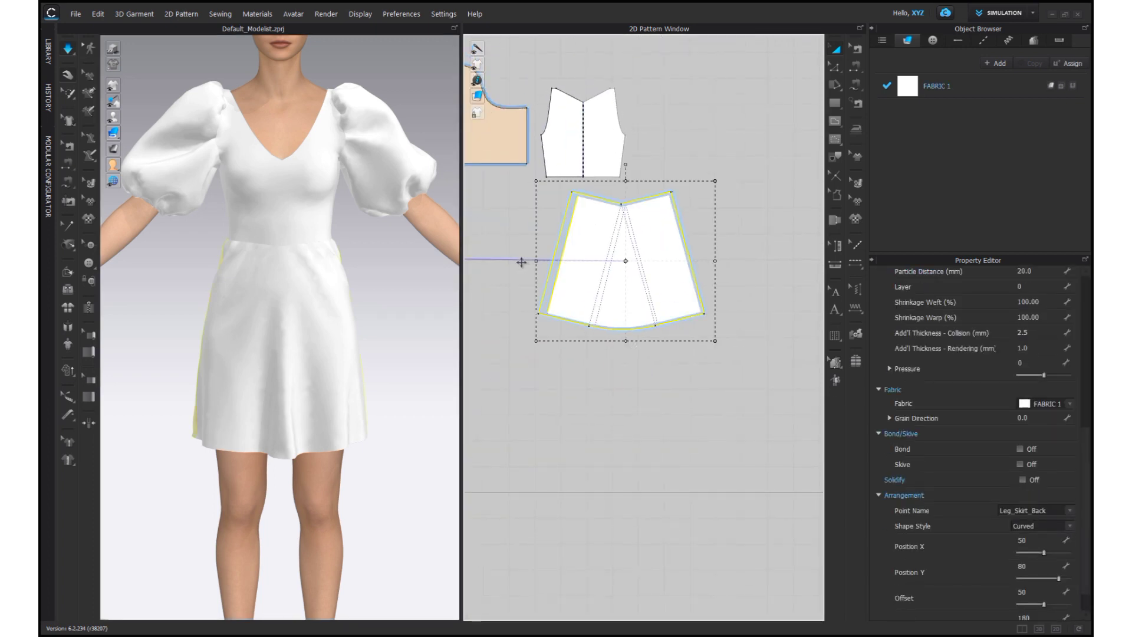
scroll(753, 258, "down", 3)
right_click(580, 359)
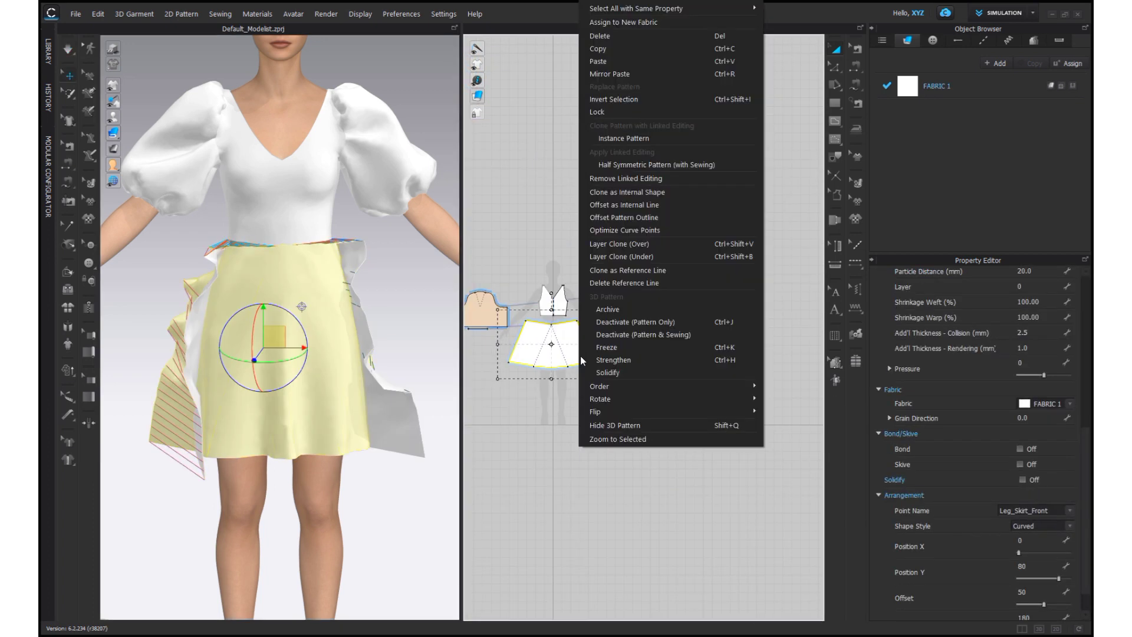
left_click(614, 360)
Freeze the bodice, sleeve and cuff pieces and simulate the widened skirt
scroll(587, 239, "down", 3)
left_click_drag(512, 245, 647, 289)
right_click(587, 274)
left_click(615, 420)
key("space")
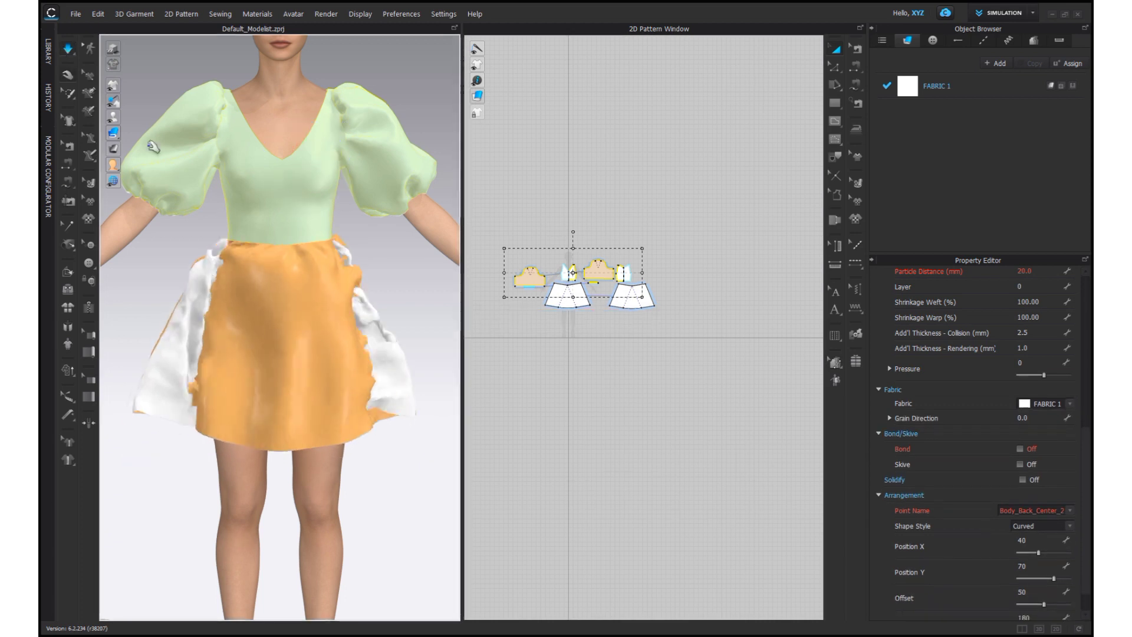
Strengthen both the front and back skirt panels while the simulation runs
right_click_drag(387, 458, 459, 448)
right_click(571, 298)
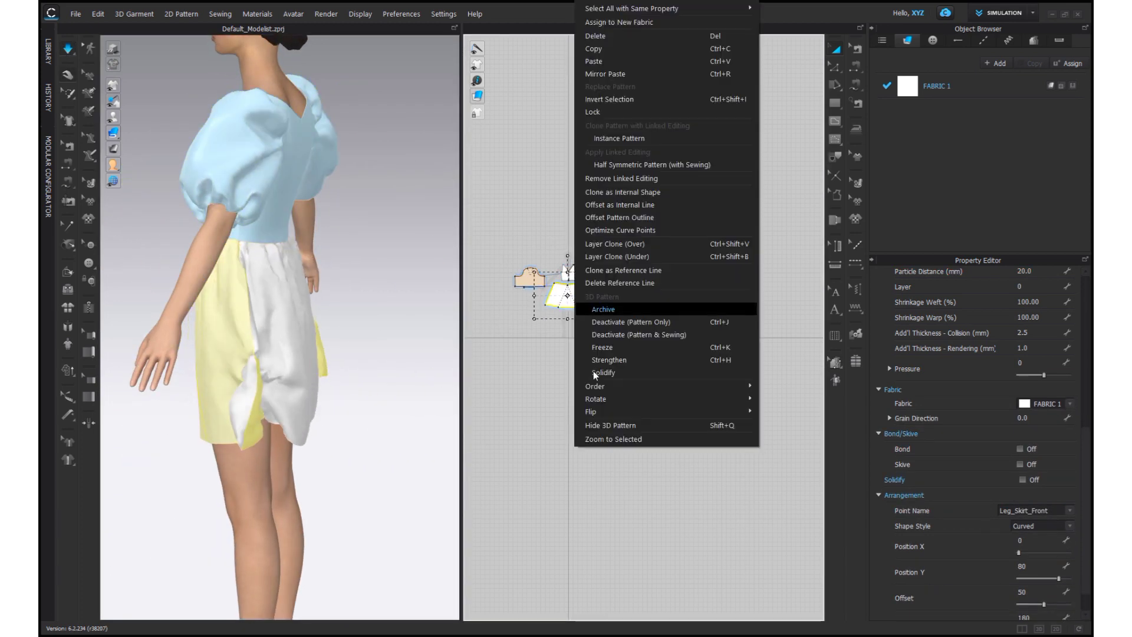
left_click(593, 370)
right_click(628, 297)
left_click(657, 560)
Pull the strengthened skirt's hem outward at the back and side to open out its flare
left_click_drag(372, 425, 460, 373)
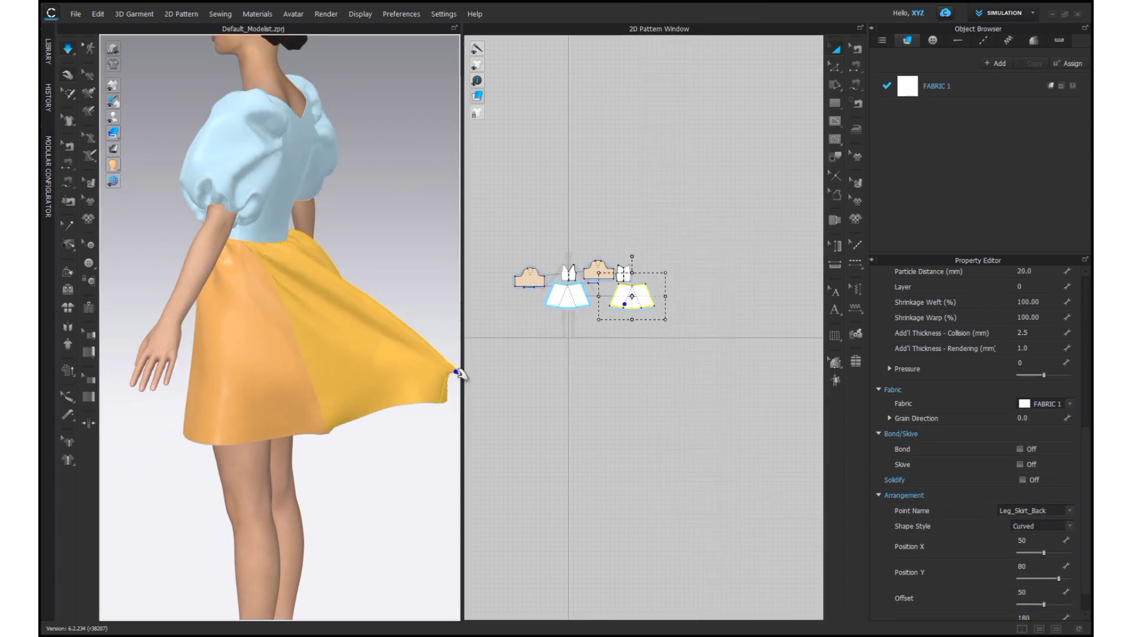
right_click_drag(437, 378, 158, 487)
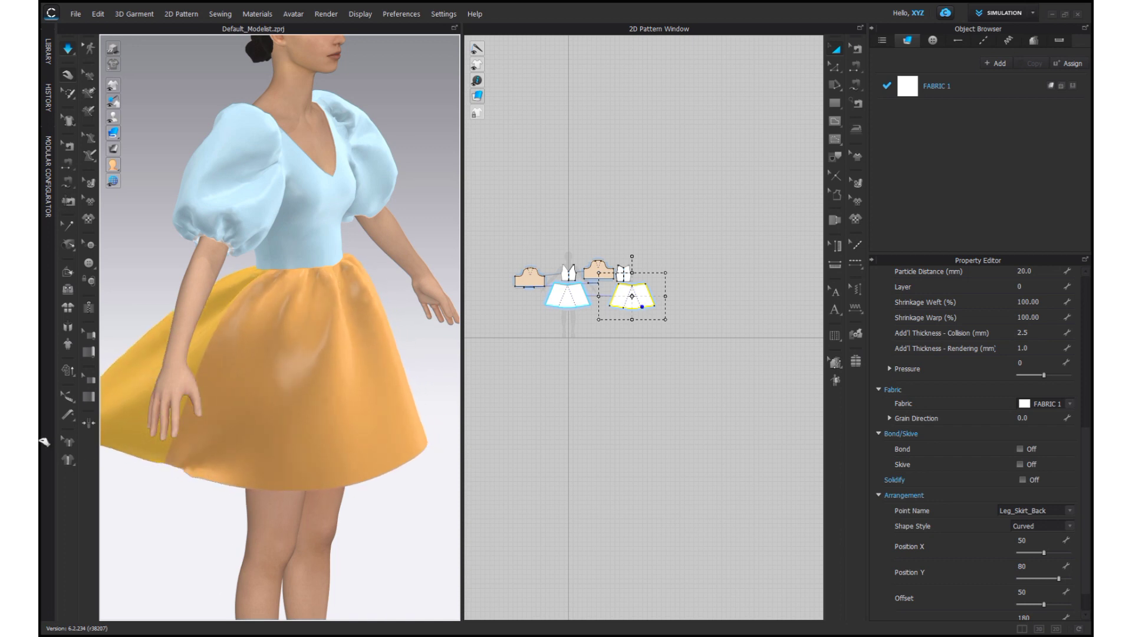
left_click_drag(45, 441, 48, 441)
key("2")
left_click_drag(180, 414, 156, 407)
Unstrengthen the front and back skirt panels and let them drape
right_click(567, 296)
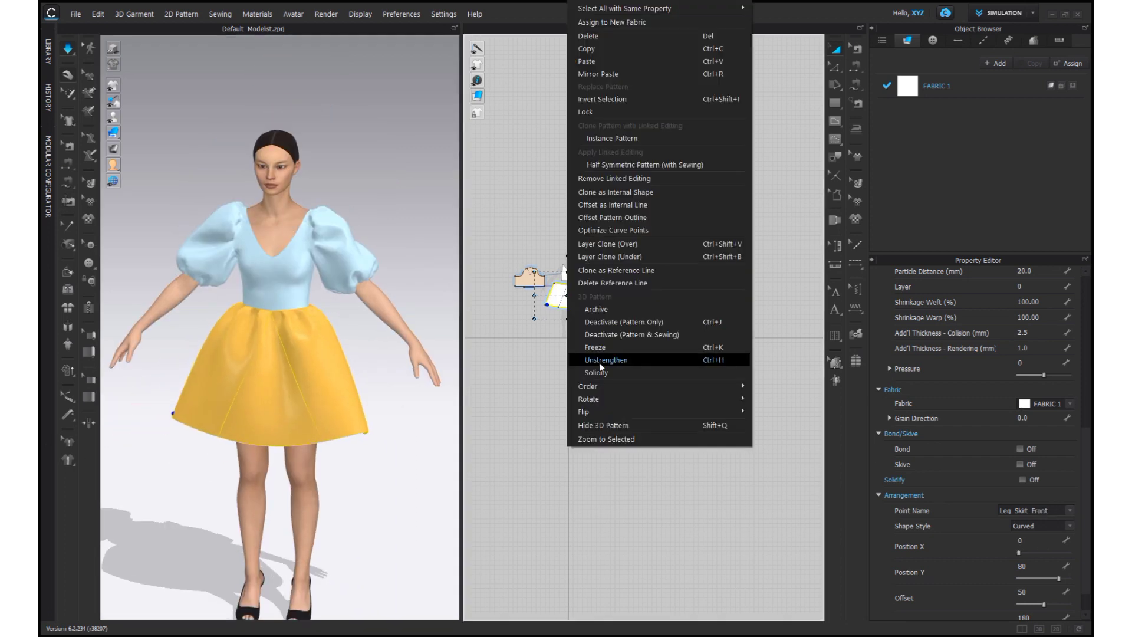
left_click(599, 361)
right_click(626, 298)
left_click(655, 562)
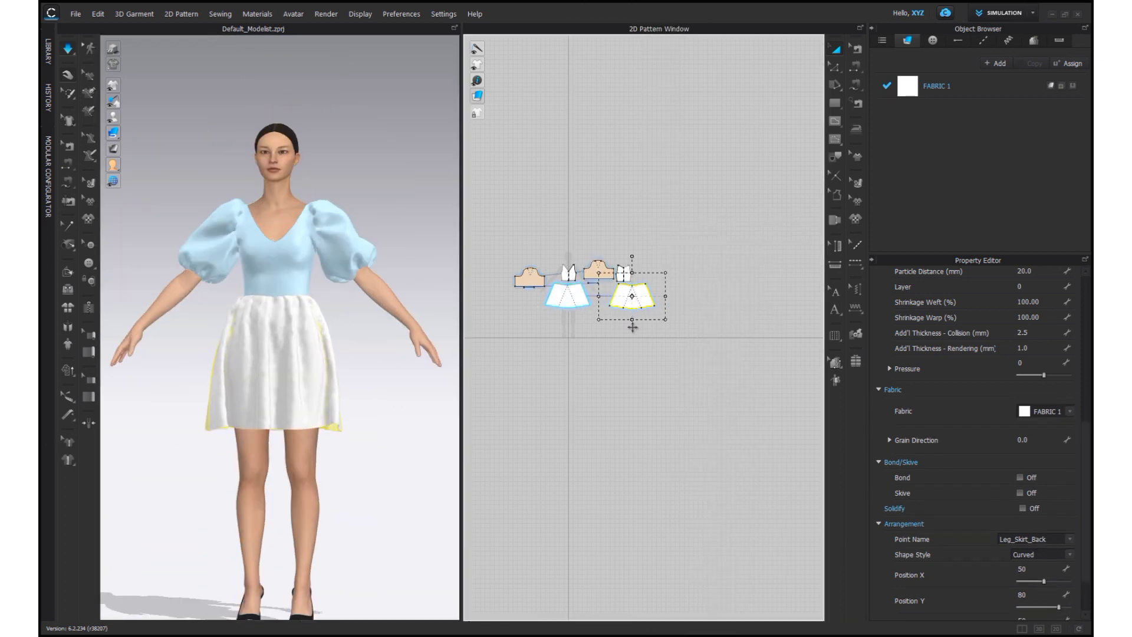
Lengthen the front and back skirt panels to about mid-calf and strengthen both of them
left_click(575, 303)
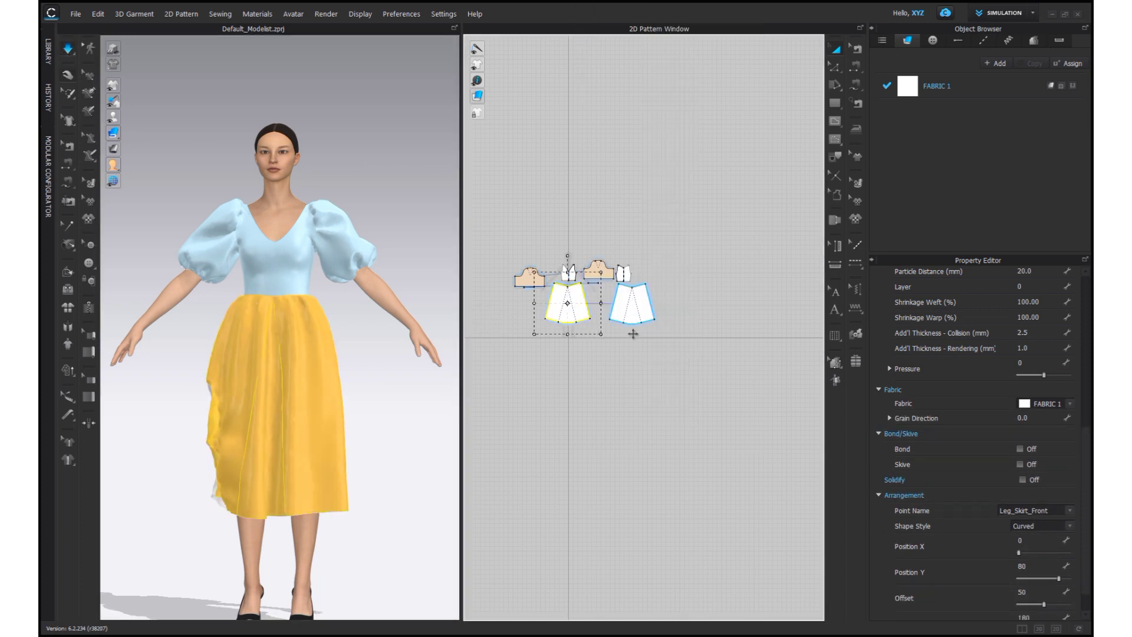
left_click(355, 377)
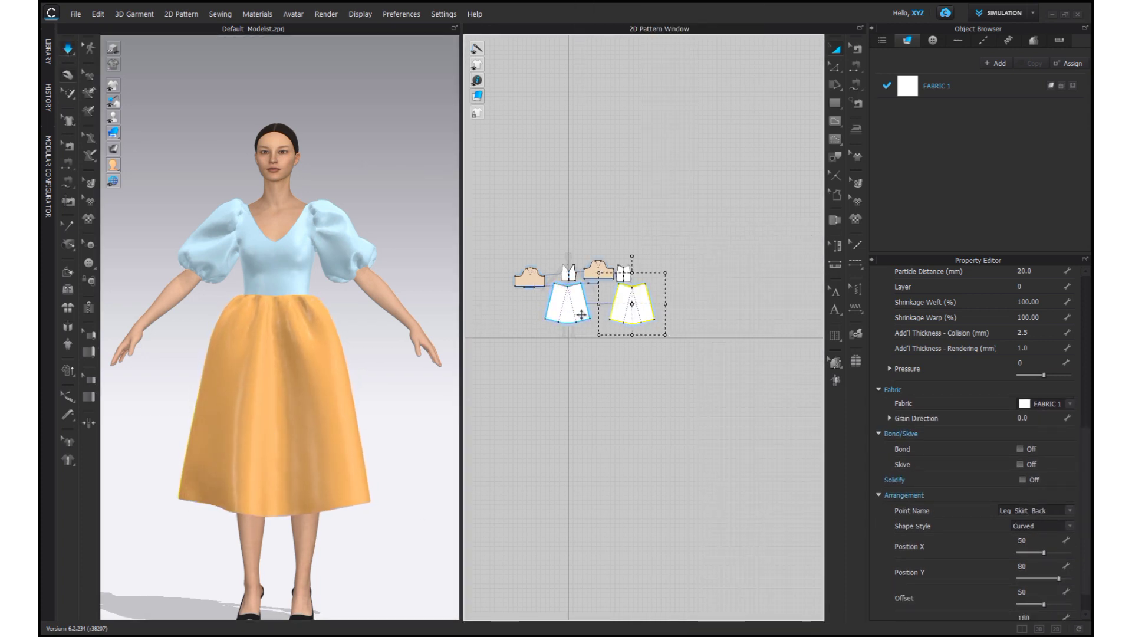
Enable Bond on both skirt panels with Stretch-Weft and Stretch-Warp 80 and Bending-Weft and Bending-Warp 70
scroll(1015, 413, "up", 1)
scroll(979, 484, "down", 2)
scroll(988, 449, "up", 3)
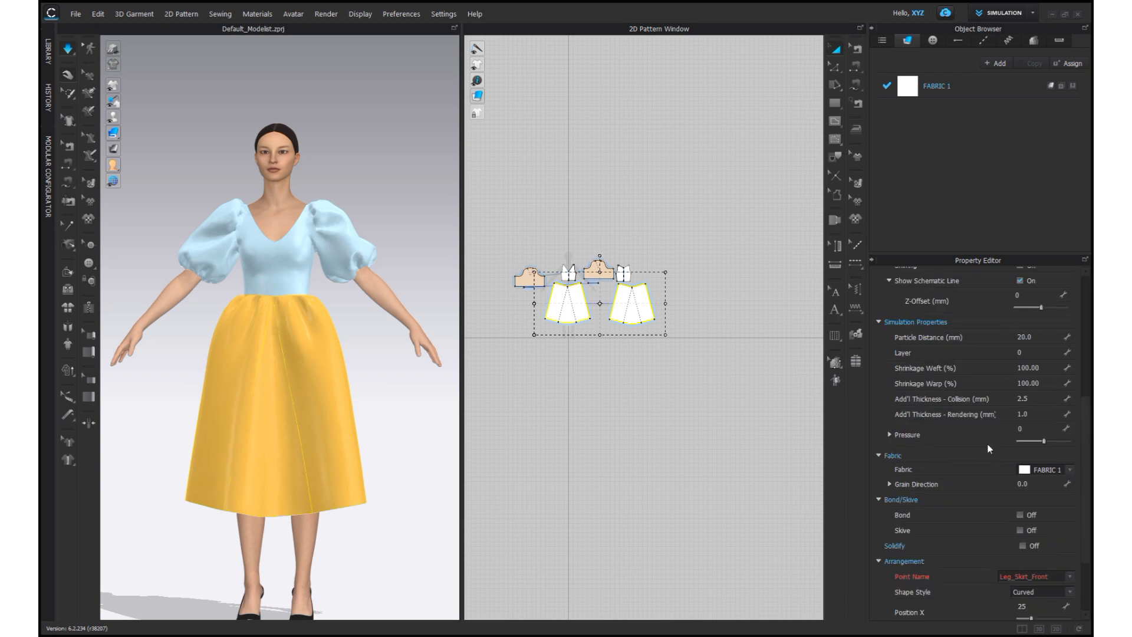
left_click(1020, 516)
scroll(992, 525, "down", 5)
key("space")
left_click(1017, 395)
type("70")
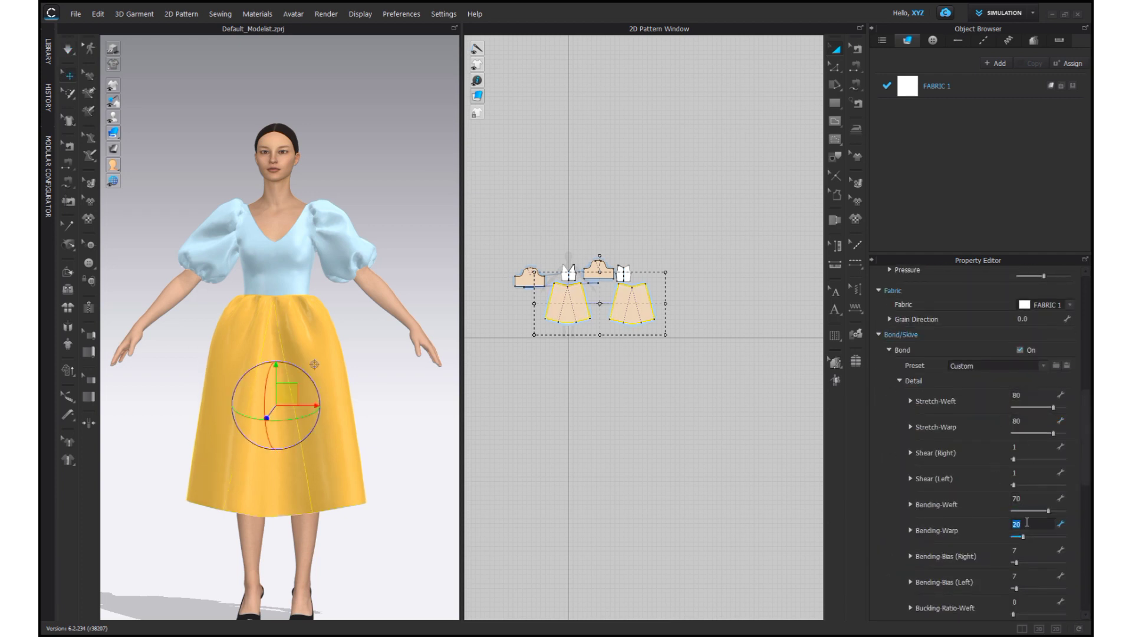
left_click(215, 139)
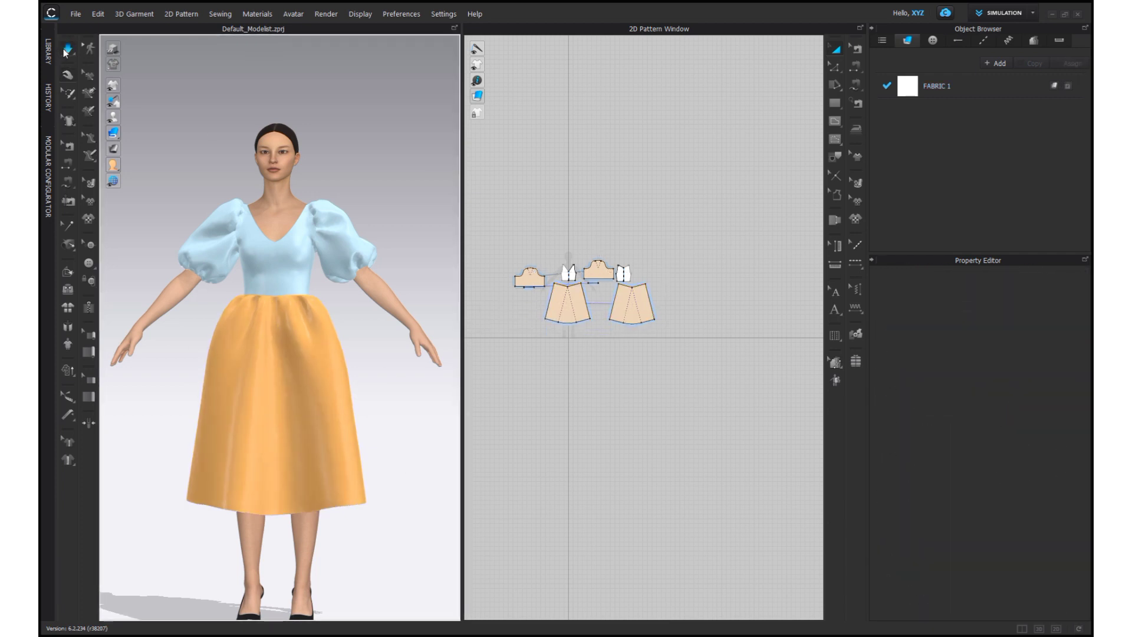
Unstrengthen both bonded skirt panels with the simulation running so the long skirt drapes
right_click(581, 310)
left_click(617, 361)
right_click(624, 309)
left_click(659, 572)
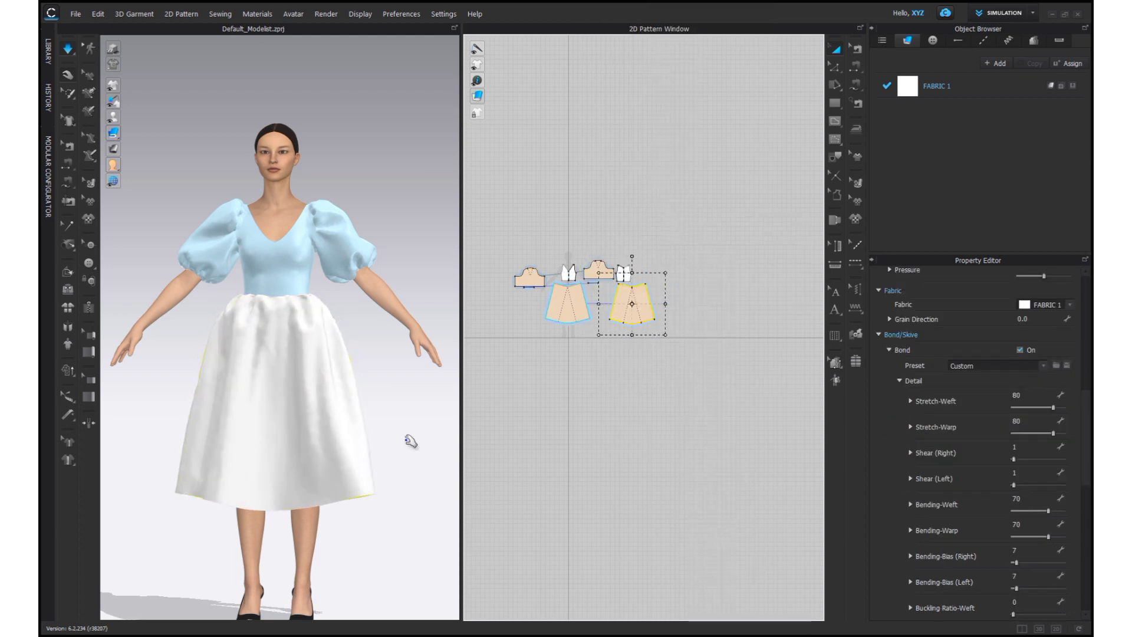
Set the particle distance of the front and back skirt panels to 10 mm
right_click_drag(408, 435, 350, 490)
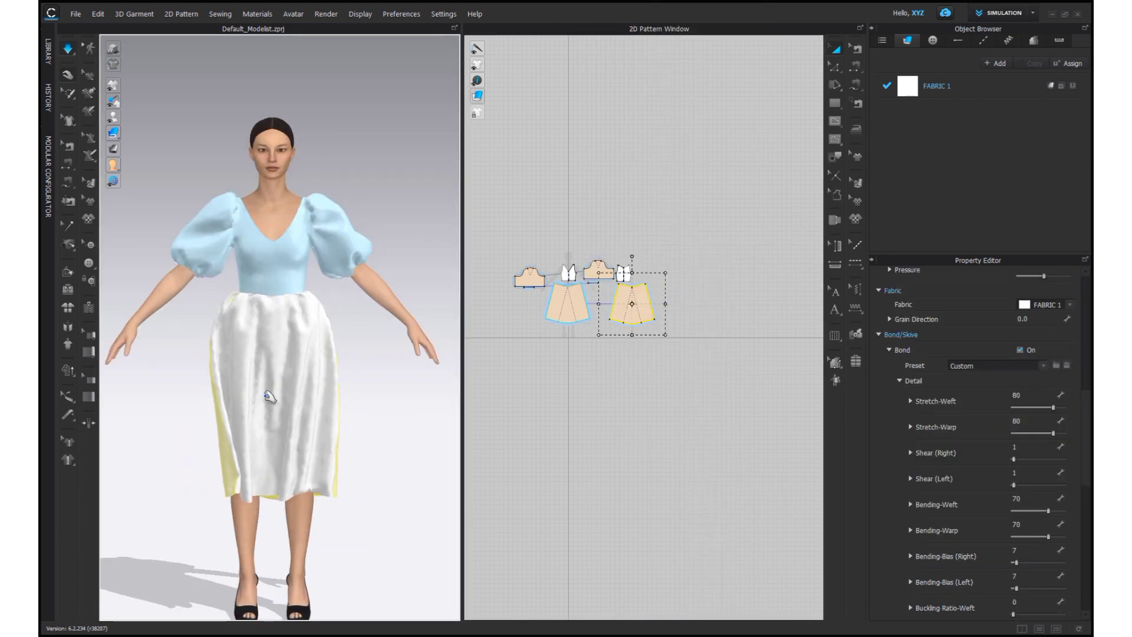
left_click(571, 308)
left_click(624, 311, "shift")
scroll(1018, 460, "up", 3)
left_click(1037, 340)
type("10")
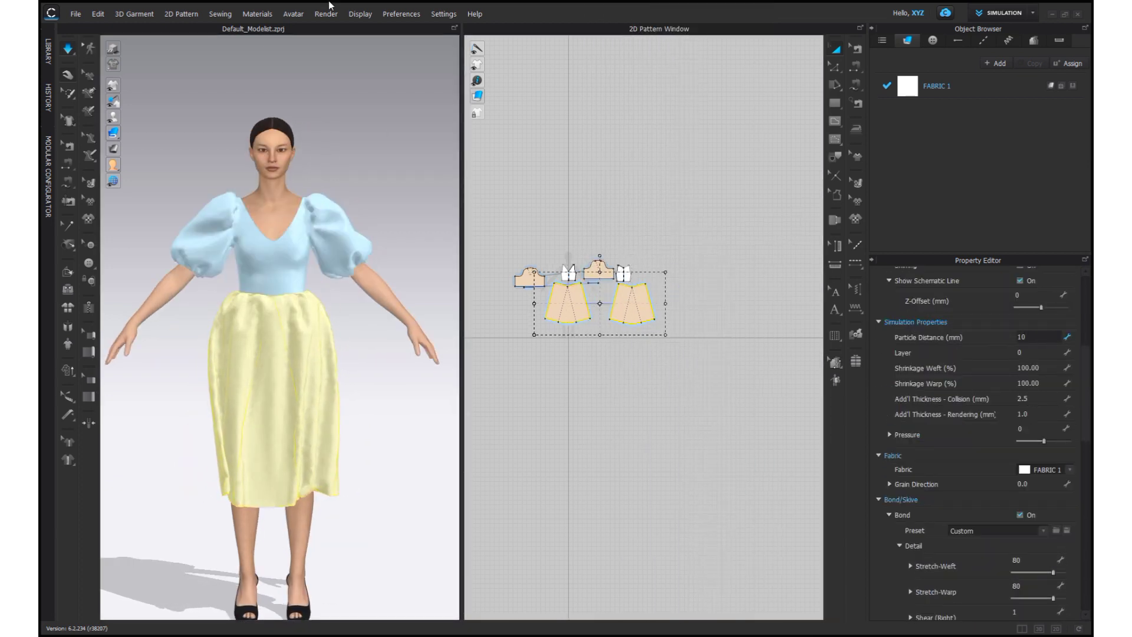
key("Return")
left_click(385, 432)
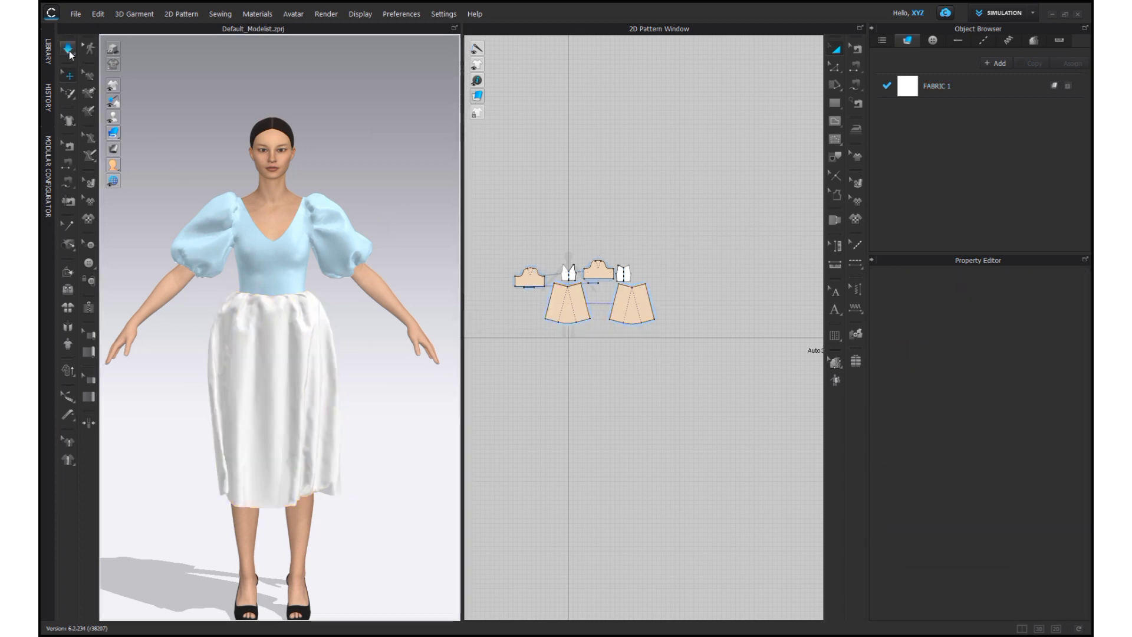
Turn off Bond on both skirt panels and simulate the unbonded skirt
left_click(226, 494)
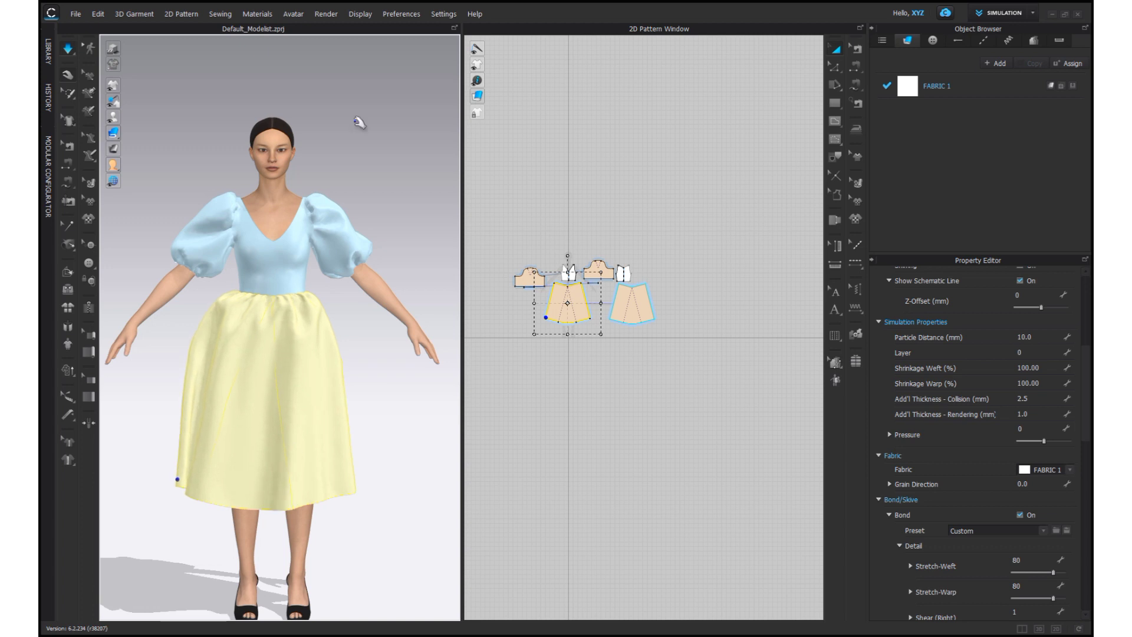
scroll(1028, 513, "down", 1)
left_click(1020, 483)
left_click(66, 51)
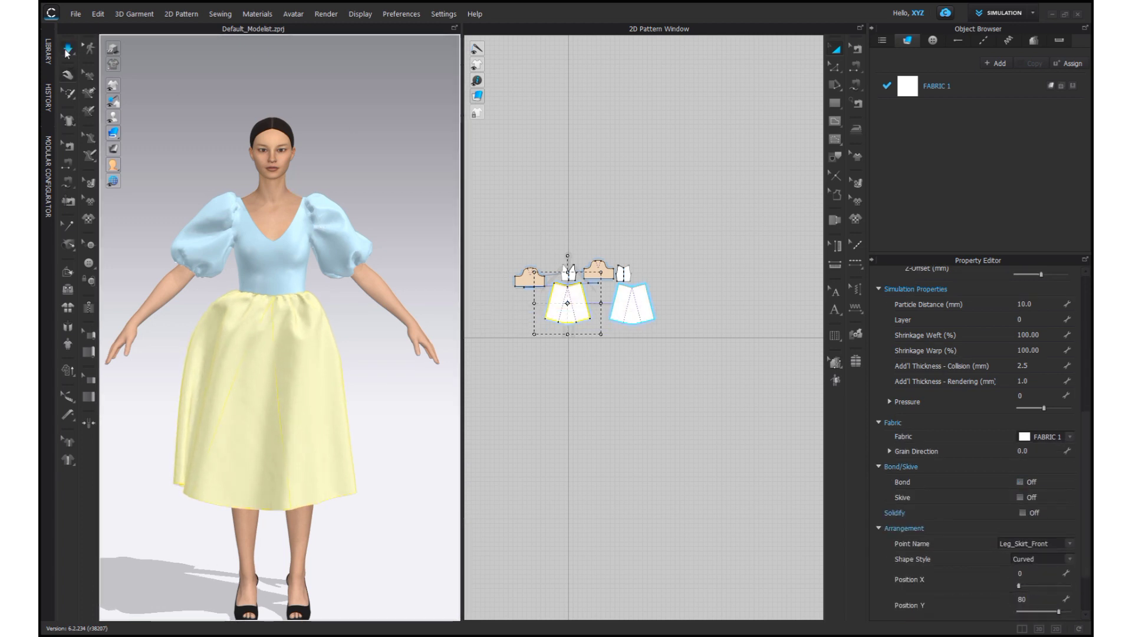
Strengthen the front and back skirt panels, then unstrengthen them so the skirt drapes softly
right_click(576, 313)
left_click(601, 576)
right_click(625, 312)
left_click(648, 576)
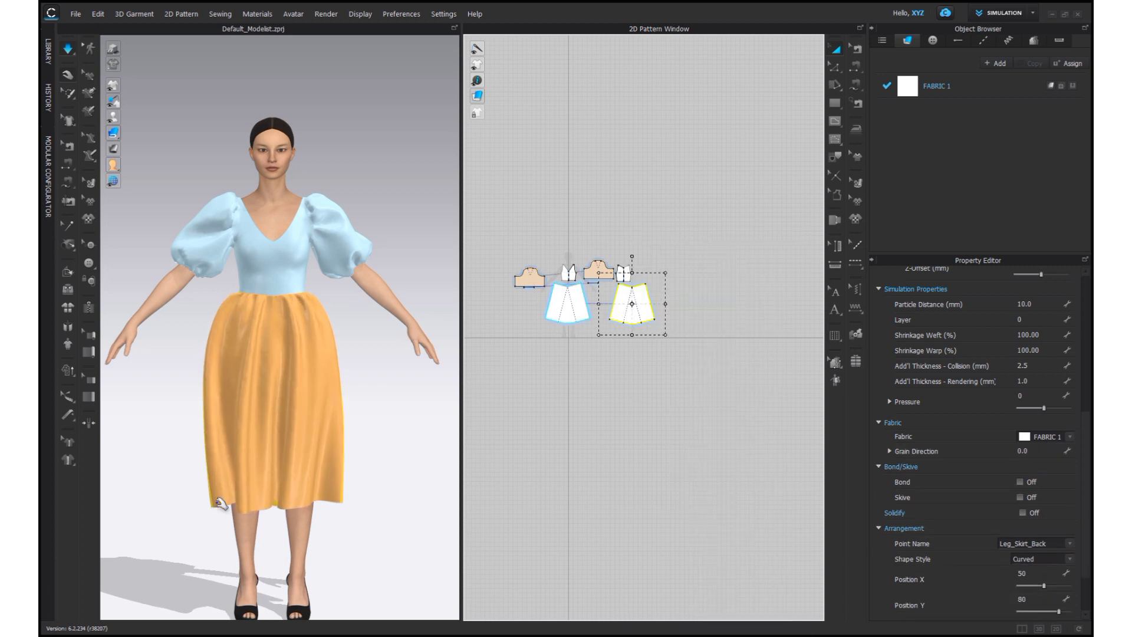
right_click(560, 315)
left_click(591, 587)
Unfreeze the bodice, sleeve and cuff patterns together
left_click_drag(488, 227, 639, 289)
right_click(602, 277)
left_click(635, 371)
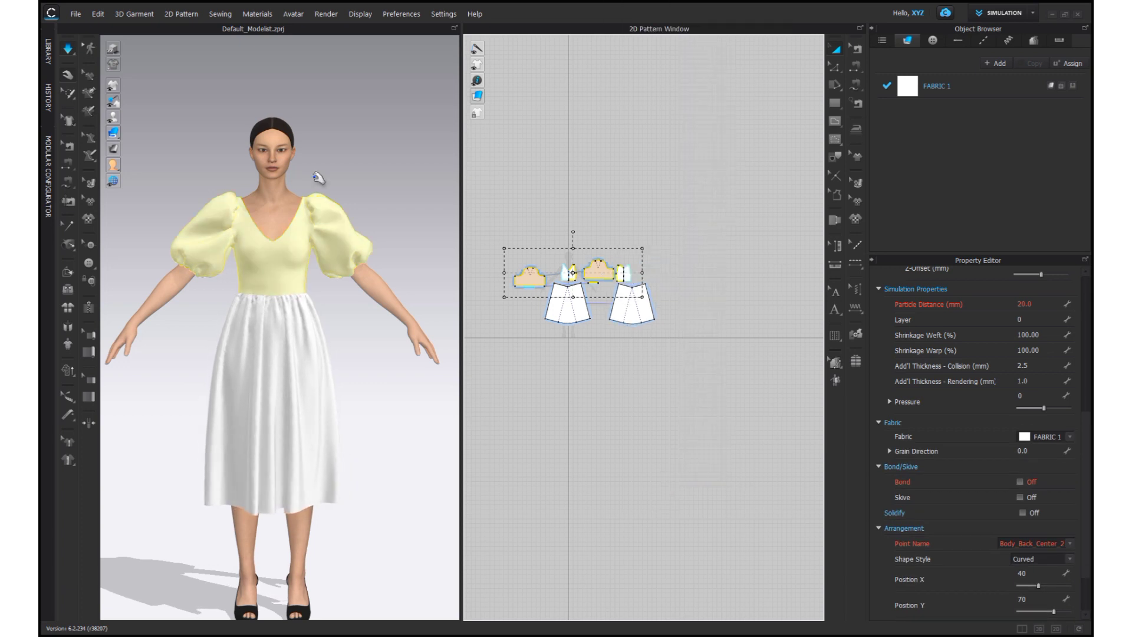
left_click(316, 175)
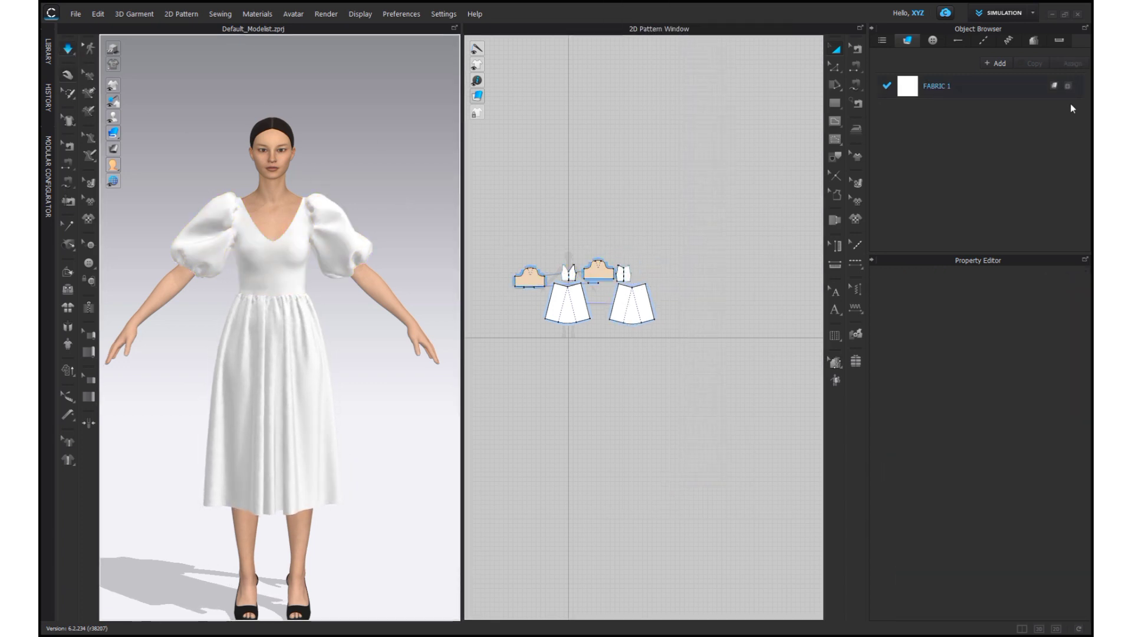
Change the color of FABRIC 1 to dark red, hex 790909
left_click(1003, 86)
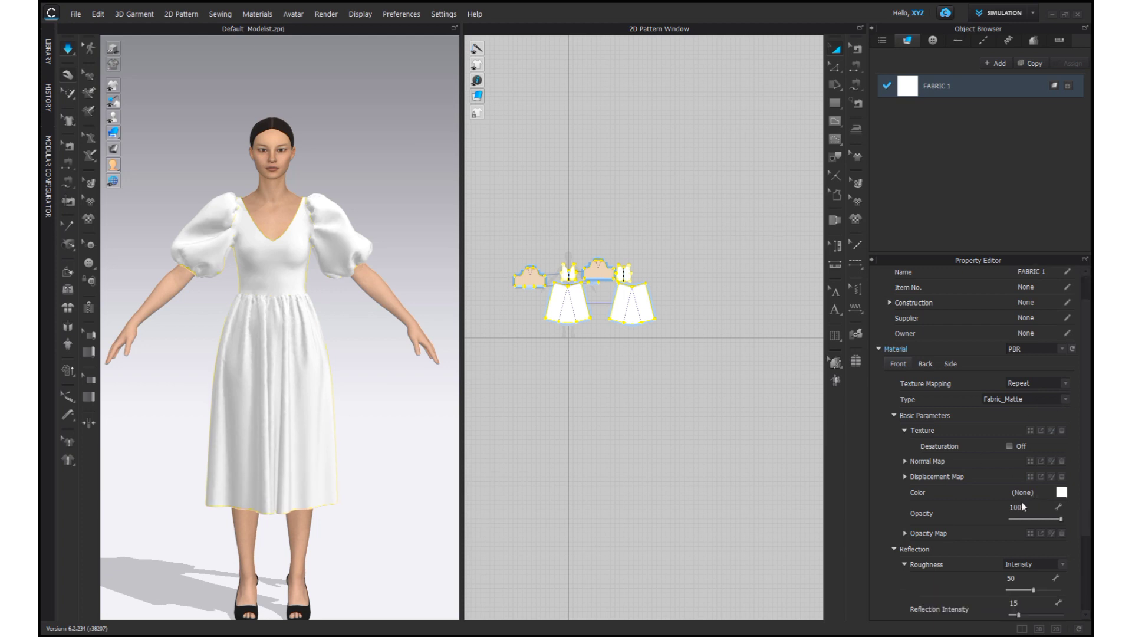
left_click(1062, 492)
left_click_drag(523, 184, 521, 179)
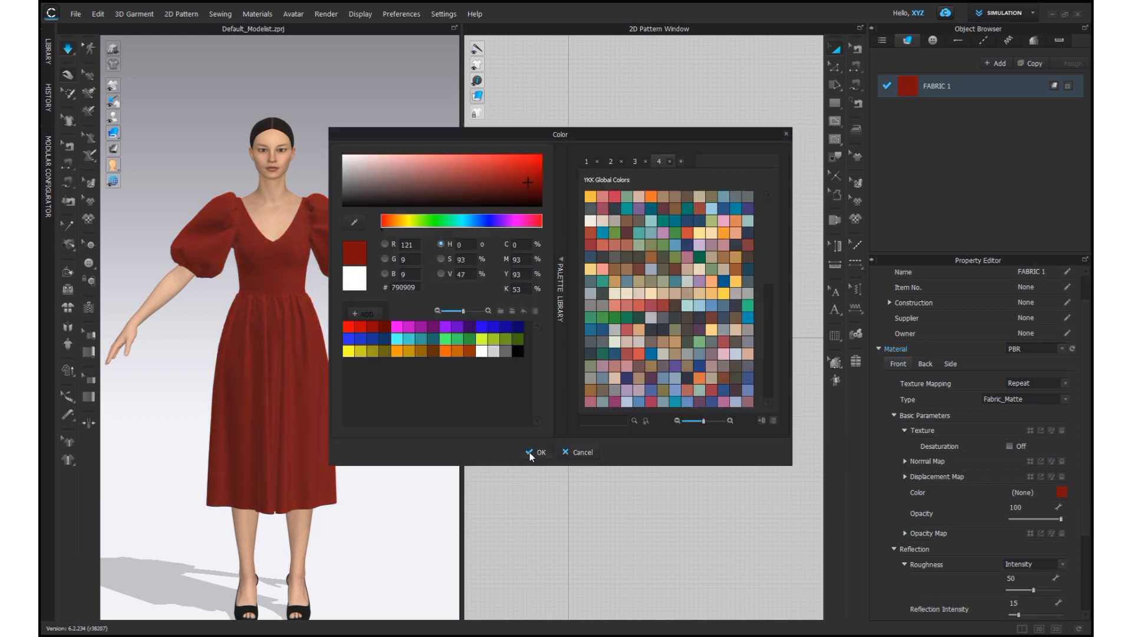
left_click(531, 454)
Set the material type of FABRIC 1 to Fabric_Shiny and view its effect on the dress
left_click(1065, 399)
left_click(1019, 417)
left_click(407, 203)
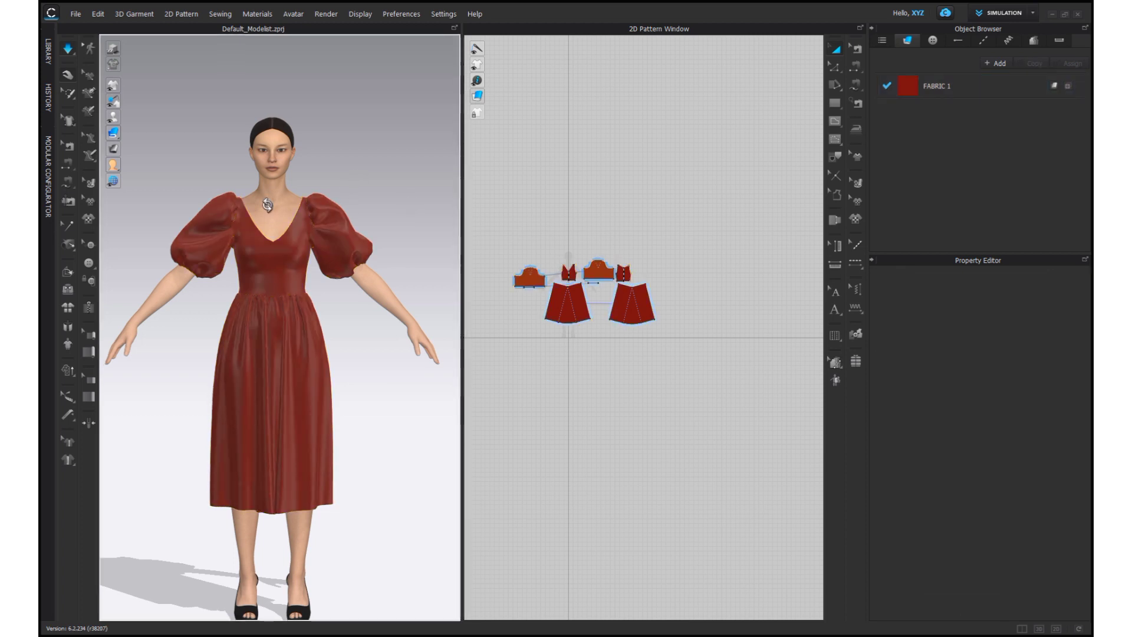
right_click_drag(267, 205, 374, 194)
Set the material type of FABRIC 1 to Fabric_Silk/Satin
left_click(945, 90)
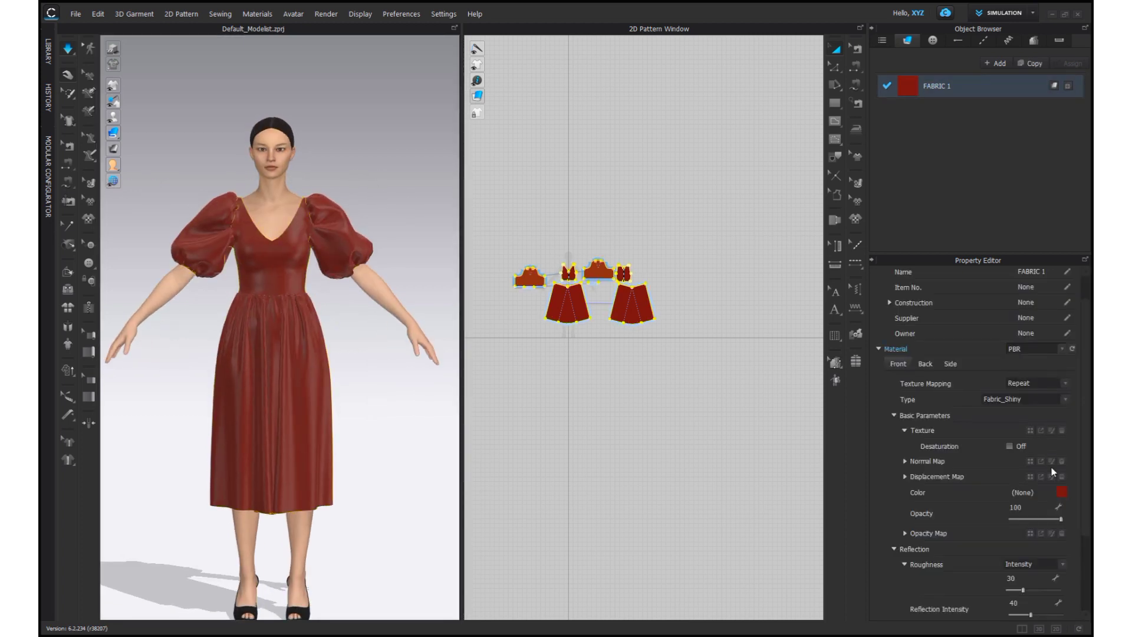
scroll(1052, 467, "down", 3)
left_click(1065, 366)
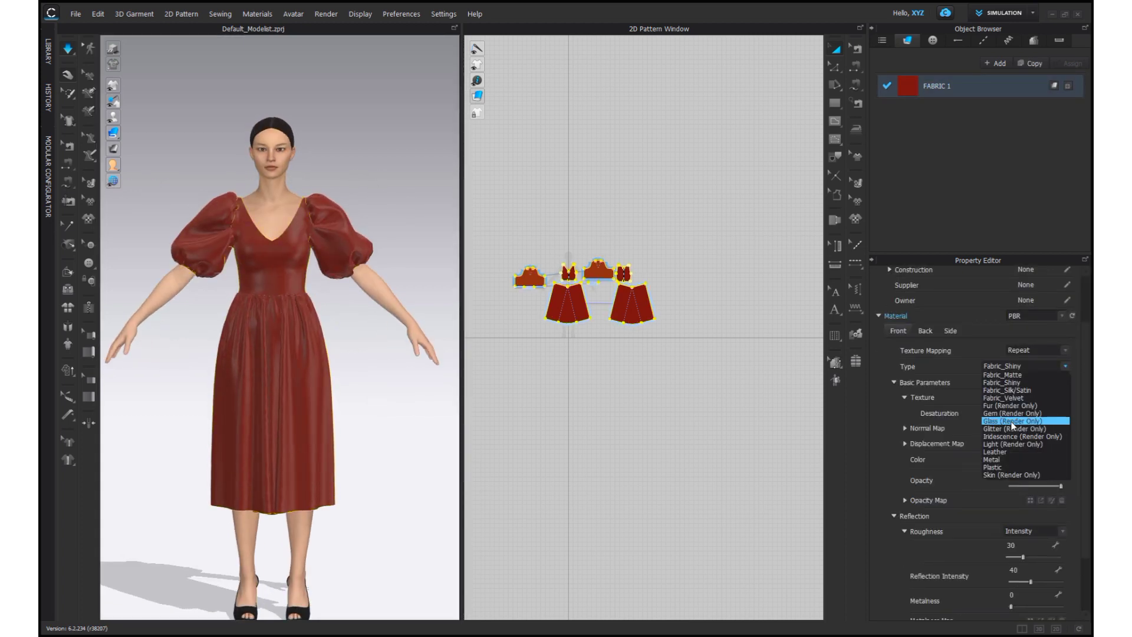
left_click(1003, 390)
left_click(409, 268)
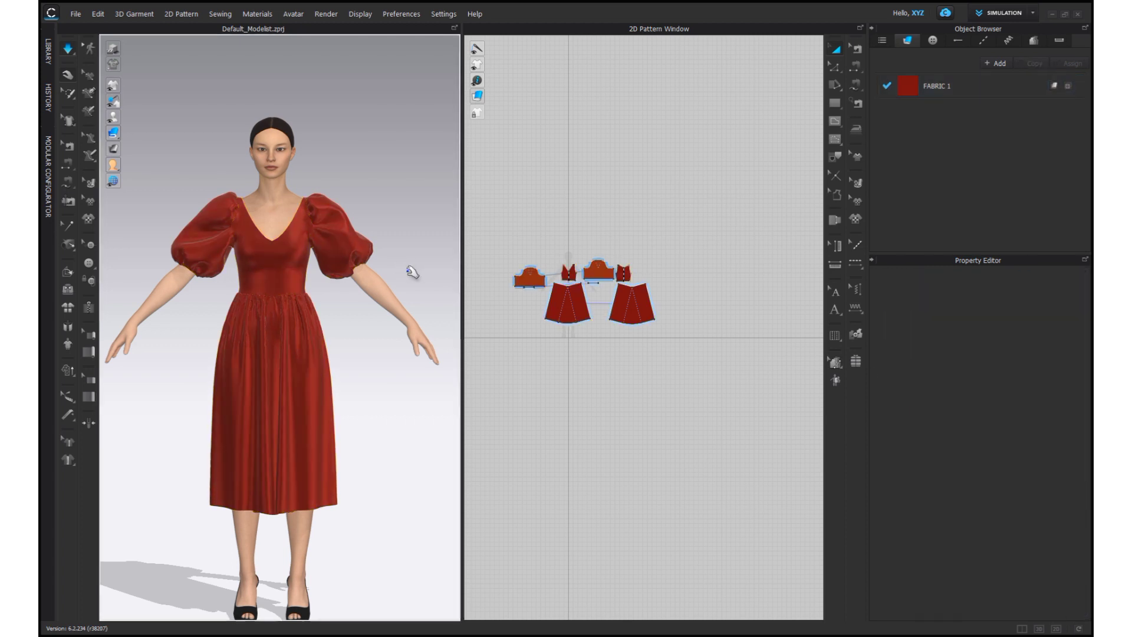
Show only the 3D window with the whole dress in view and choose Quality Render for the 3D window
right_click_drag(409, 267, 378, 258)
scroll(396, 249, "up", 1)
middle_click_drag(396, 248, 410, 231)
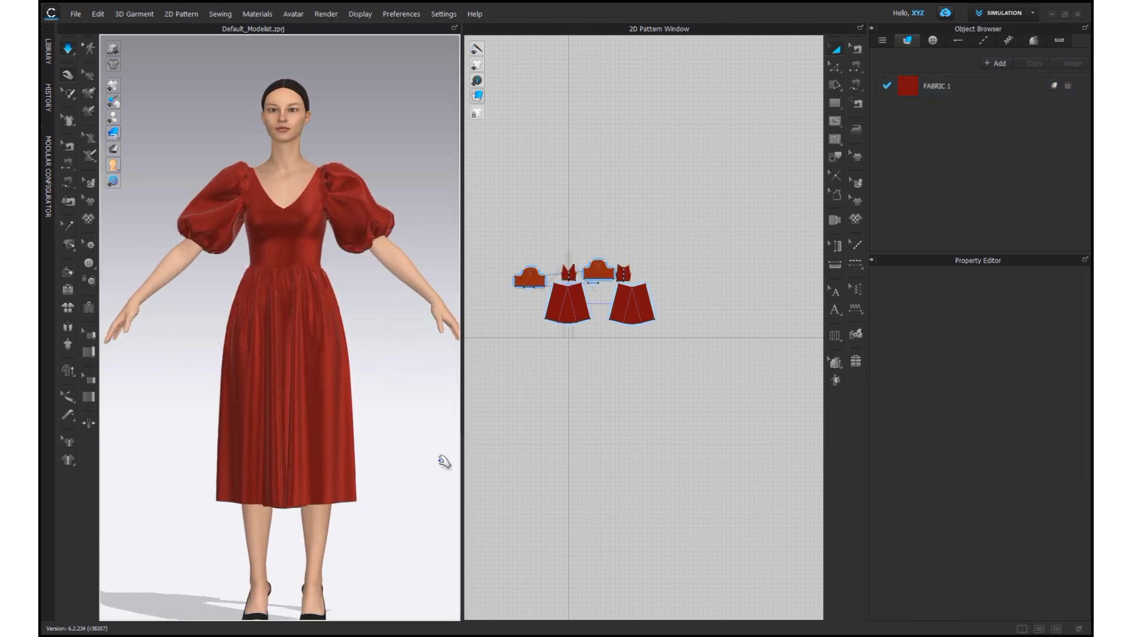
scroll(613, 391, "up", 5)
scroll(610, 386, "down", 3)
left_click(1039, 628)
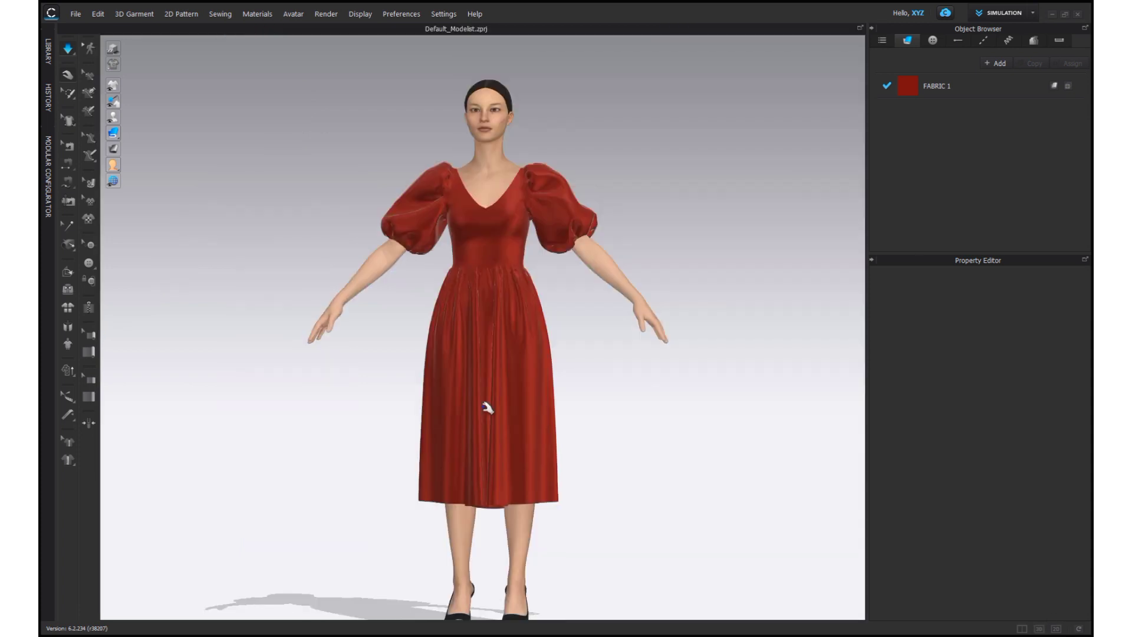
scroll(569, 420, "up", 1)
left_click(327, 13)
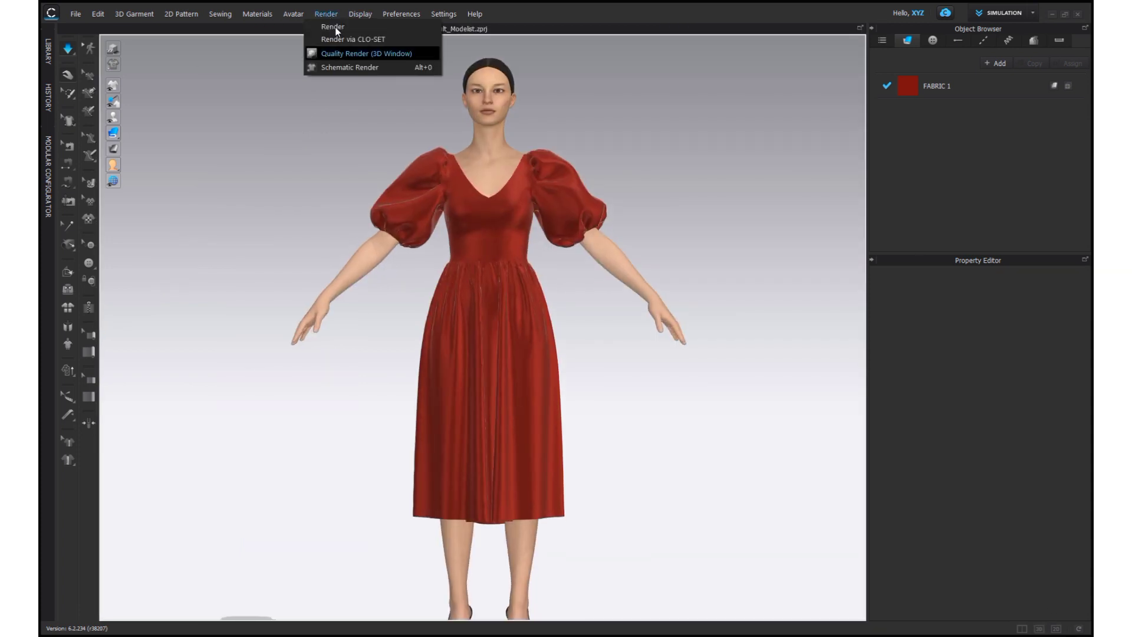
left_click(359, 53)
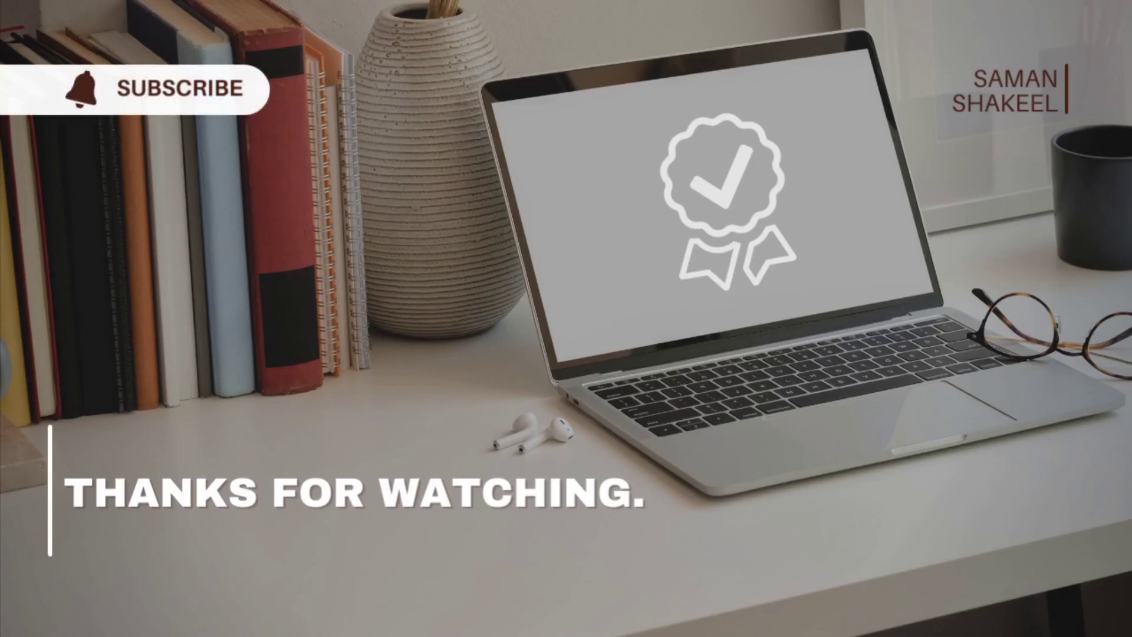